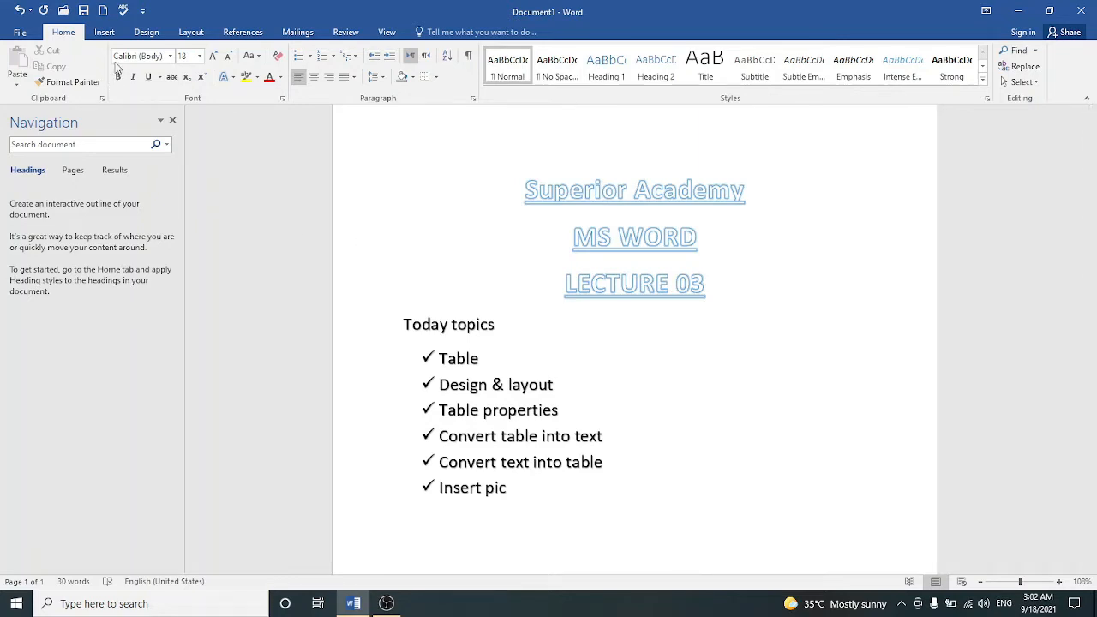
# Step: Insert a table with five columns and four rows below the list of topics
pyautogui.click(105, 35)
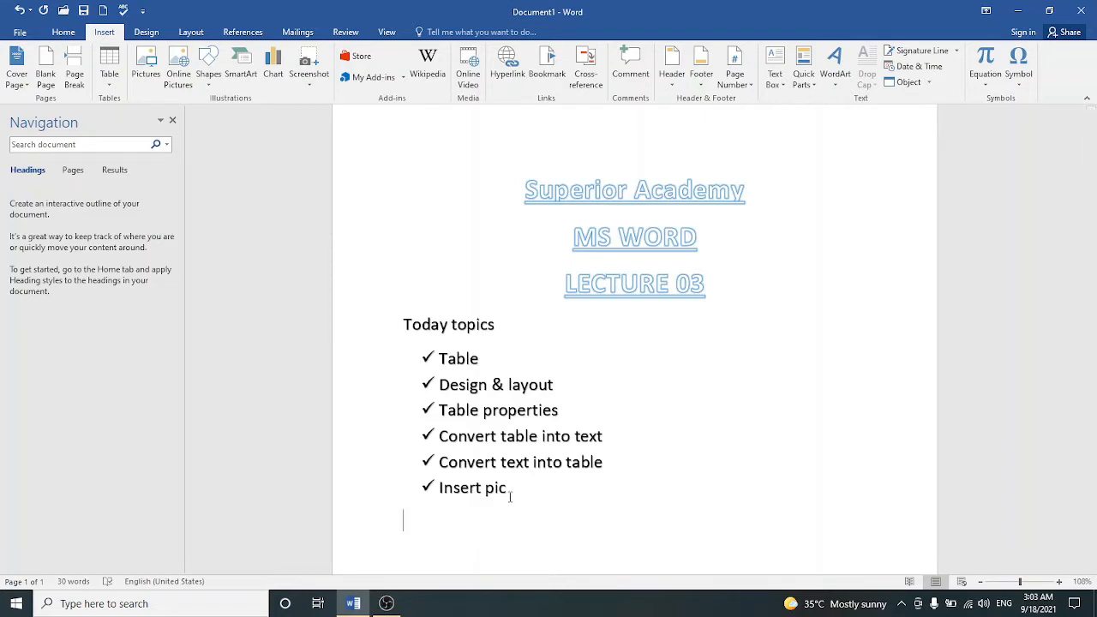
pyautogui.click(111, 76)
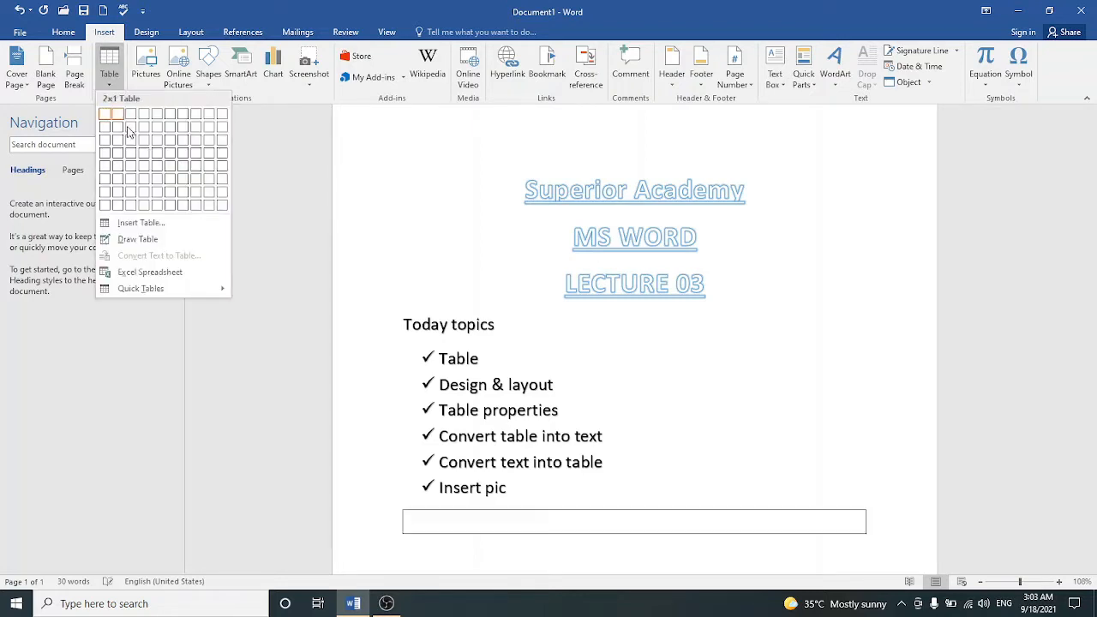
pyautogui.click(159, 164)
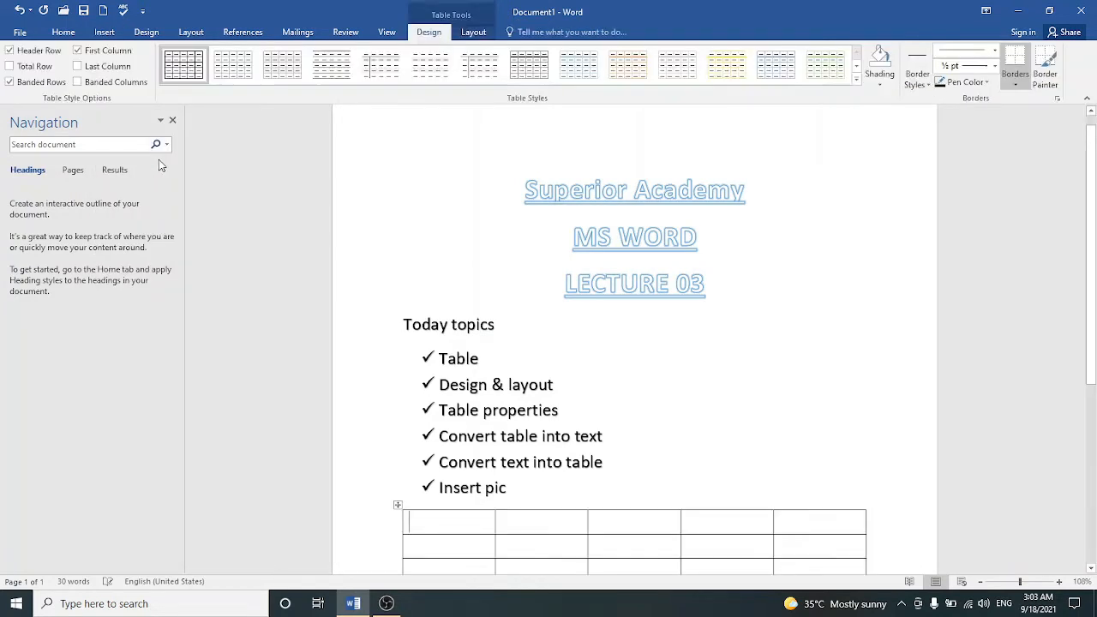
# Step: Fill the table's first row with the headings name, f.name, cnic, depart and Contact
pyautogui.moveTo(1095, 308); pyautogui.dragTo(1096, 384)
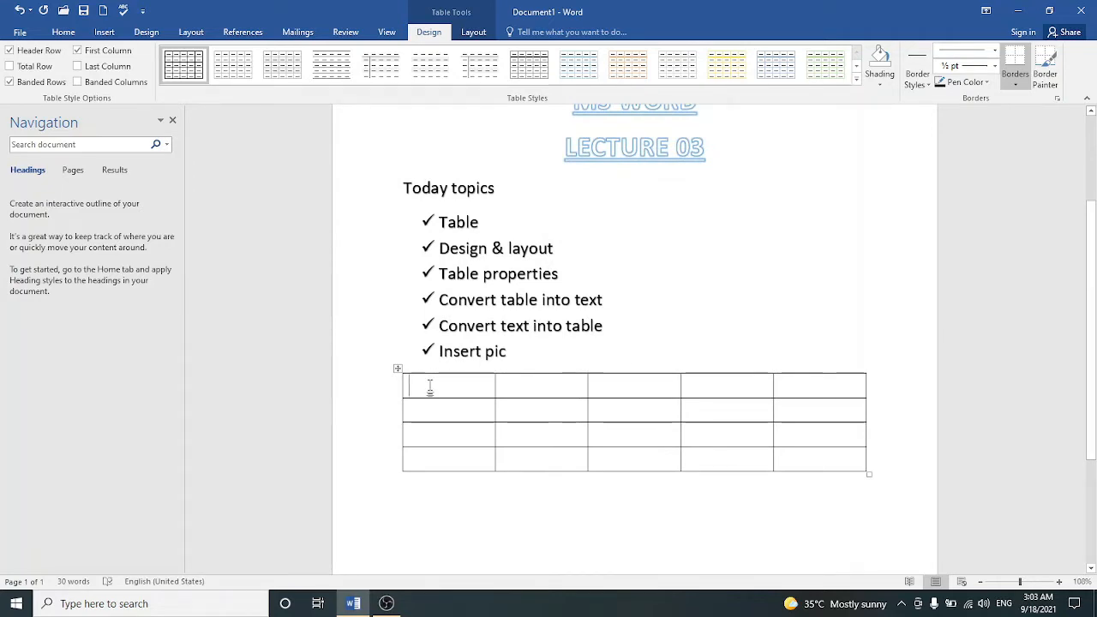
pyautogui.write('name')
pyautogui.press('Tab')
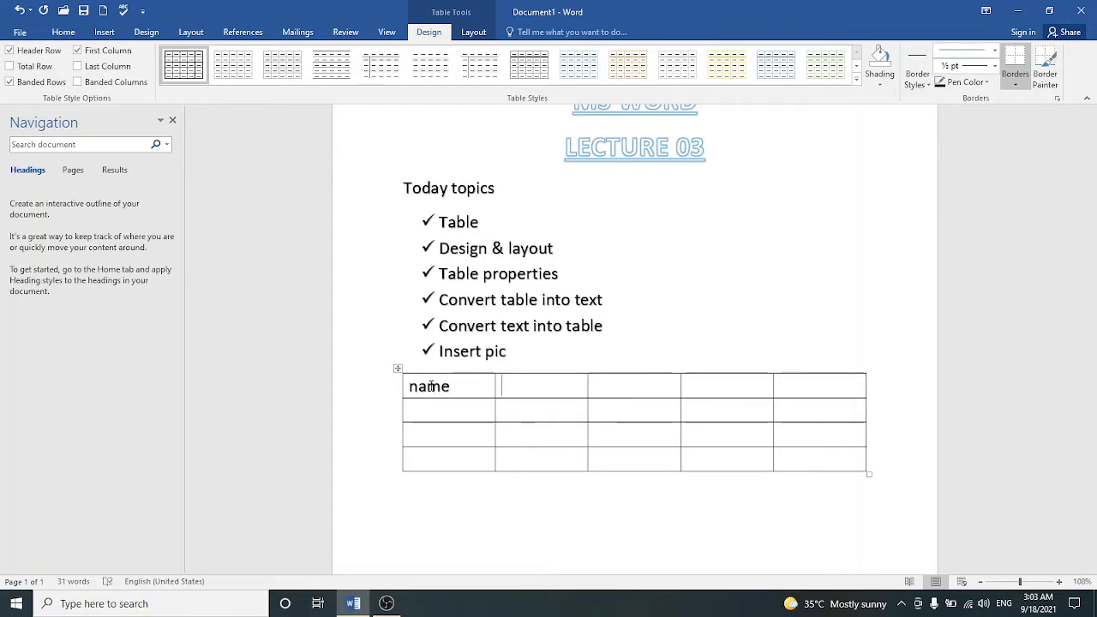
pyautogui.write('f.name')
pyautogui.press('Tab')
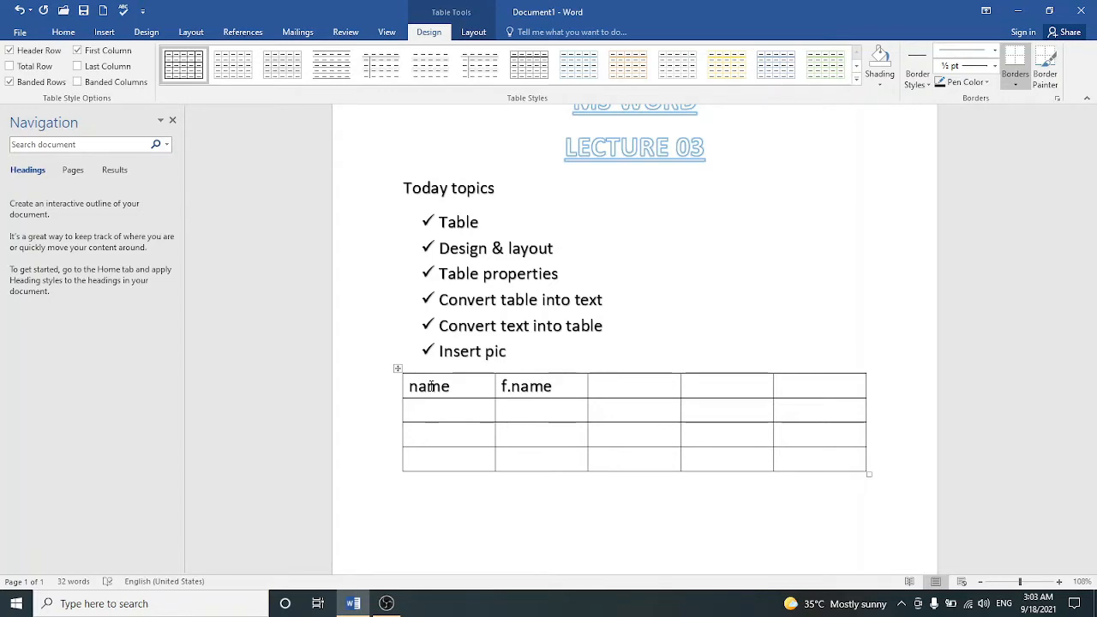
pyautogui.write('cnic')
pyautogui.press('Tab')
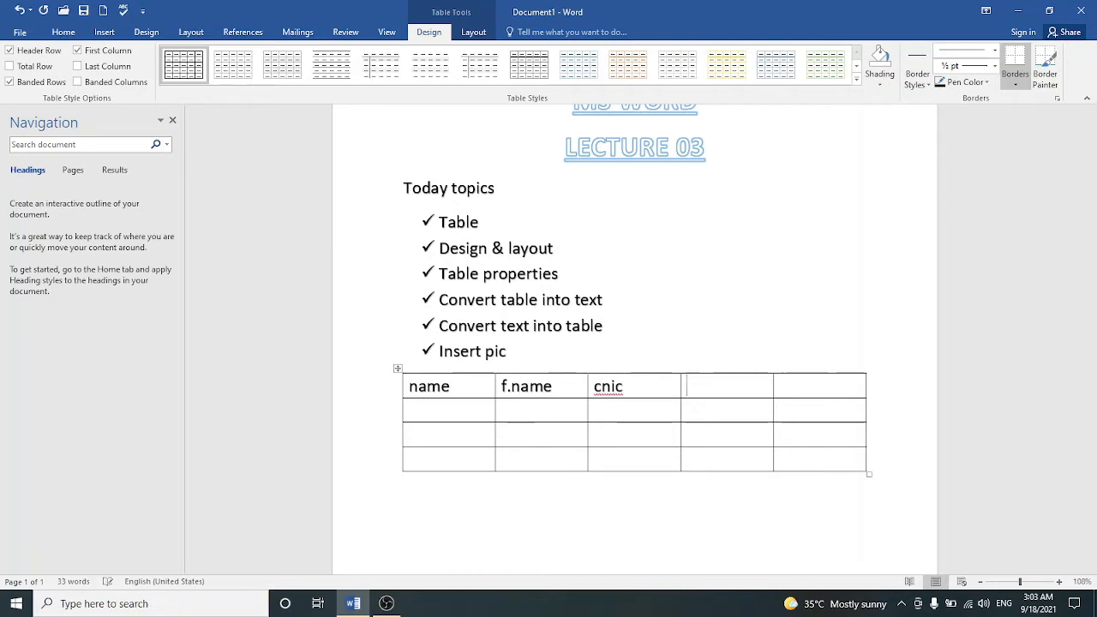
pyautogui.write('depart')
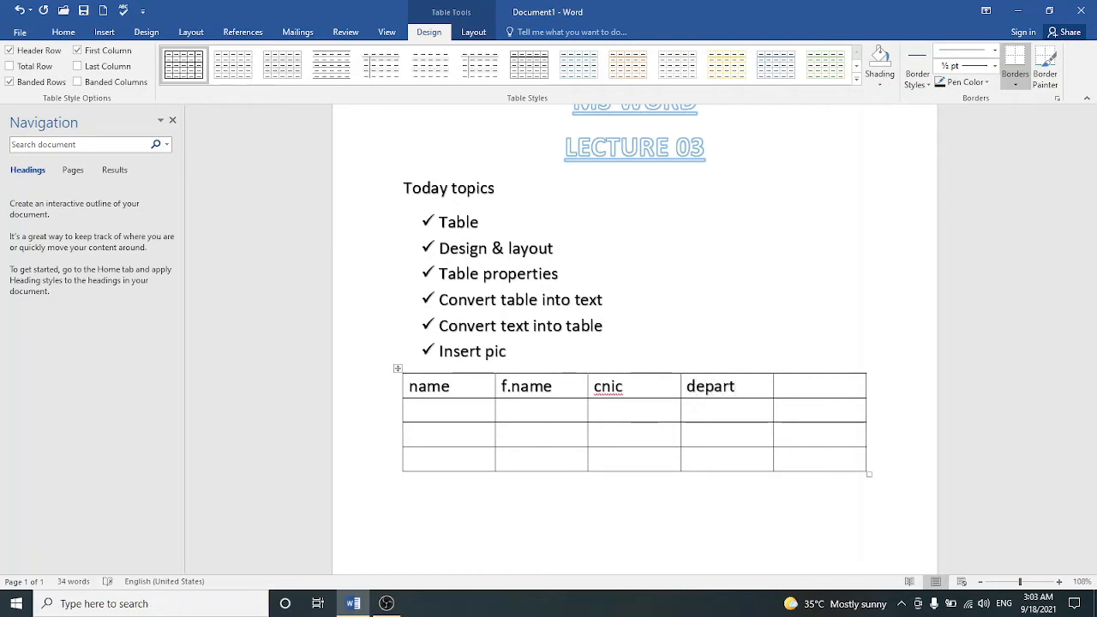
pyautogui.write('contact')
pyautogui.press('Down')
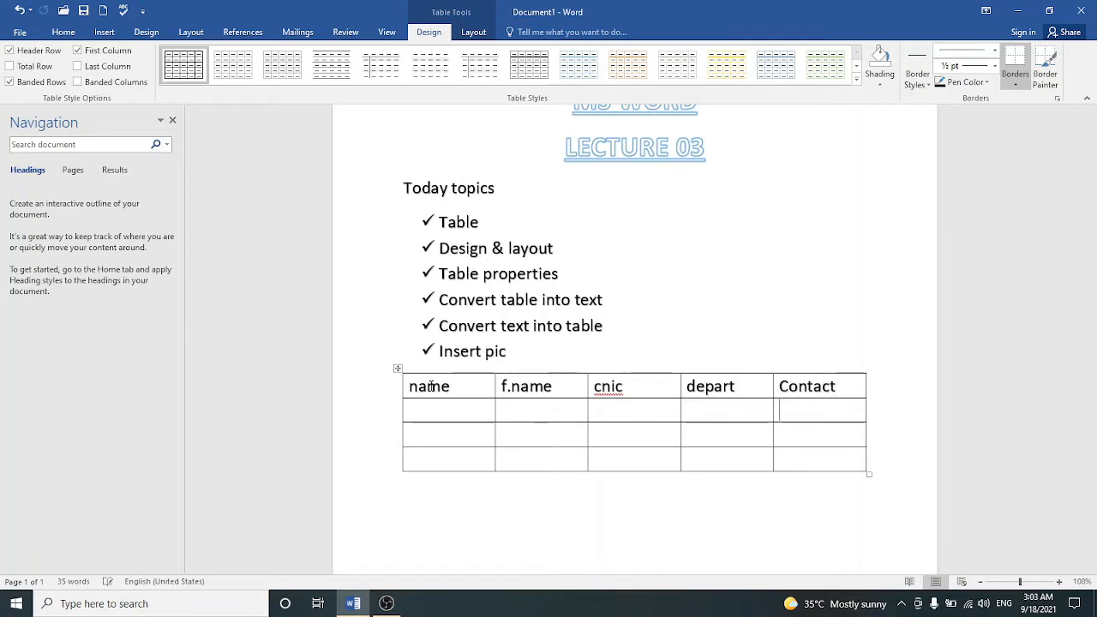
# Step: Fill the second row with a sample person's name, father's name, CNIC number, department "cs" and contact number
pyautogui.press('Left')
pyautogui.press('Left')
pyautogui.press('Left')
pyautogui.press('Left')
pyautogui.write('ali')
pyautogui.press('Tab')
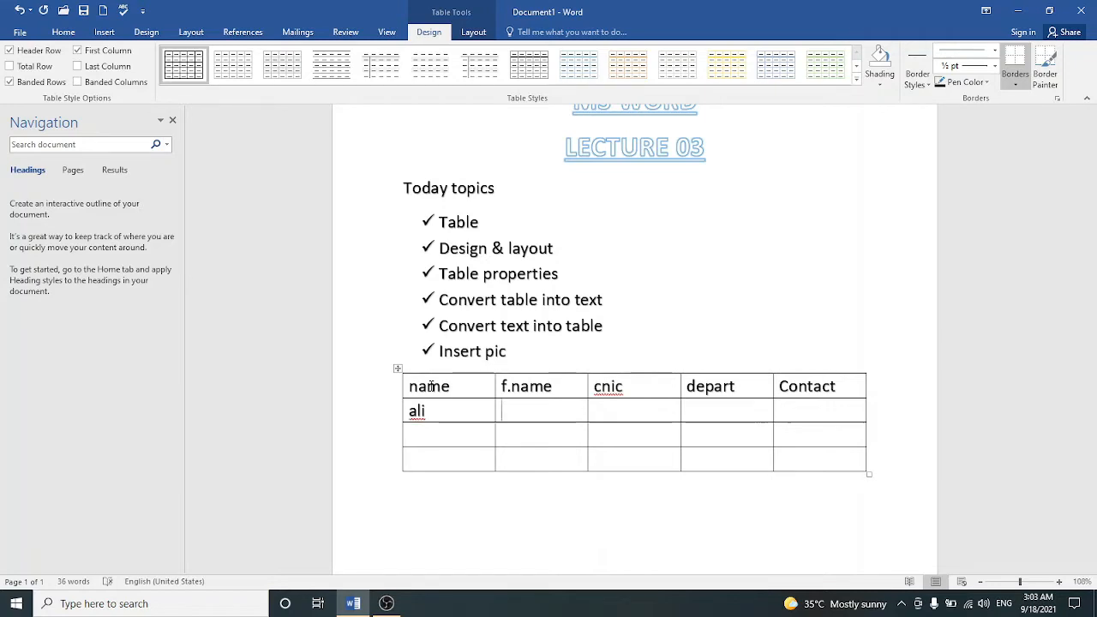
pyautogui.write('ahmed')
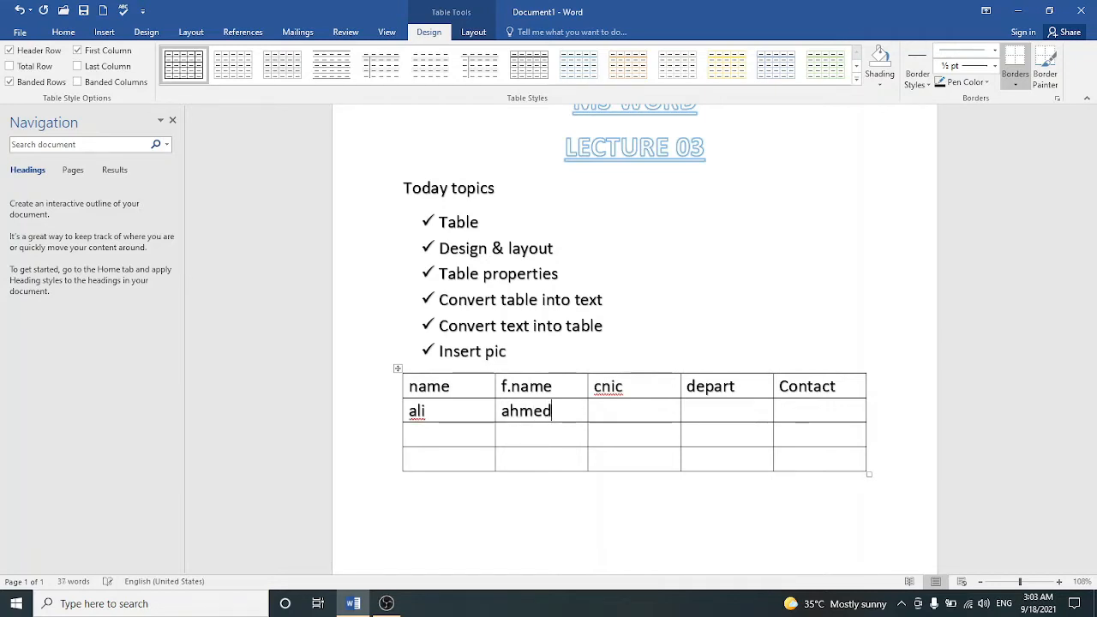
pyautogui.press('Tab')
pyautogui.write('34575953')
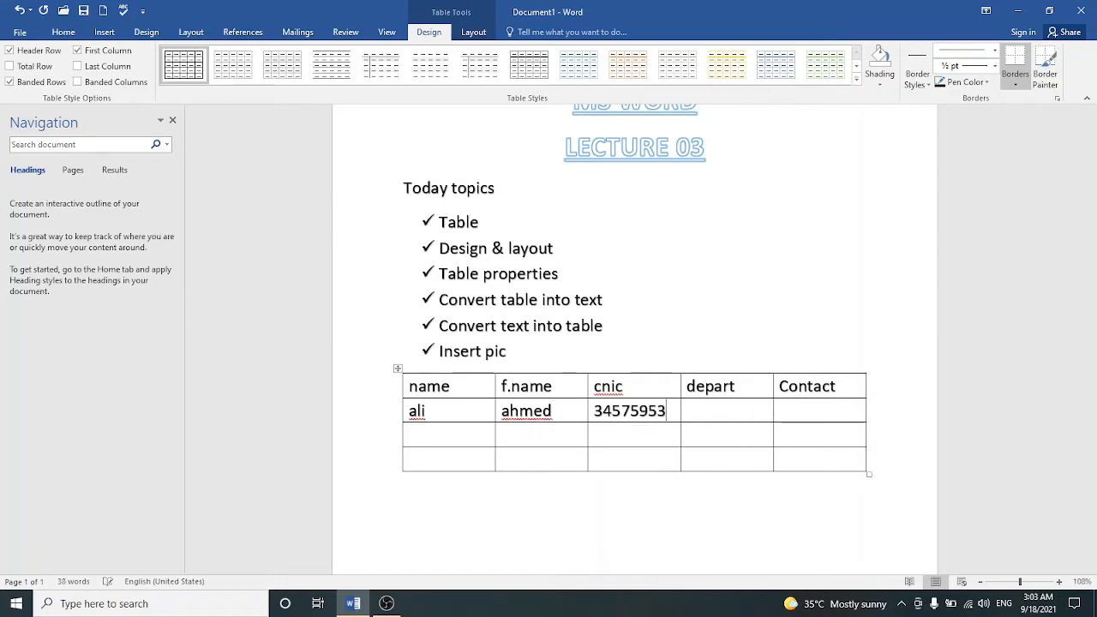
pyautogui.press('Tab')
pyautogui.write('cs')
pyautogui.press('Tab')
pyautogui.write('034753')
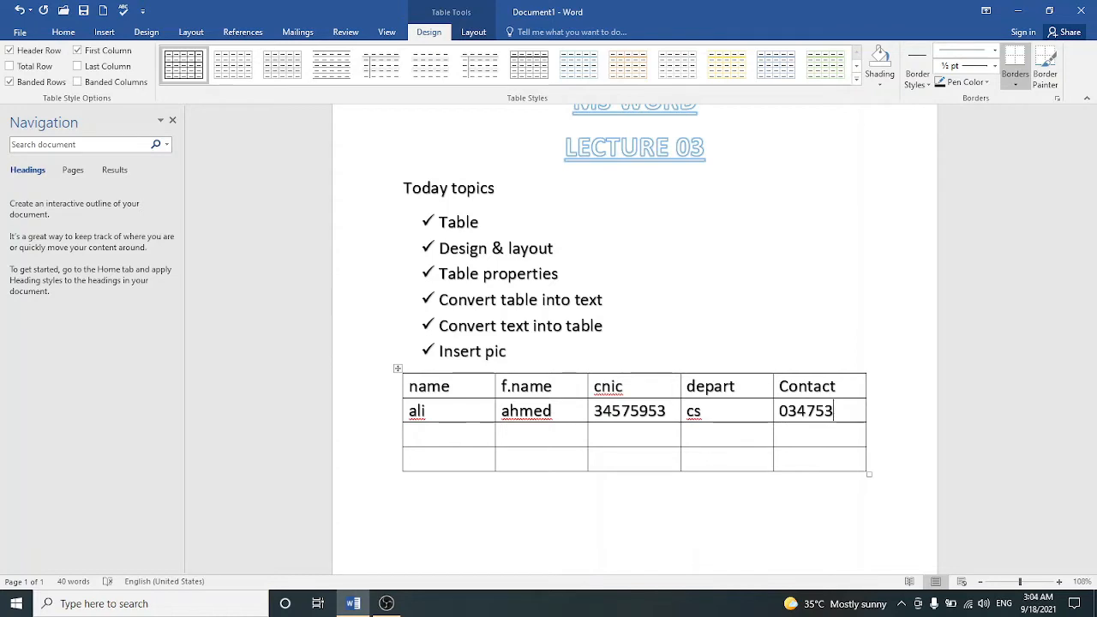
pyautogui.write('657')
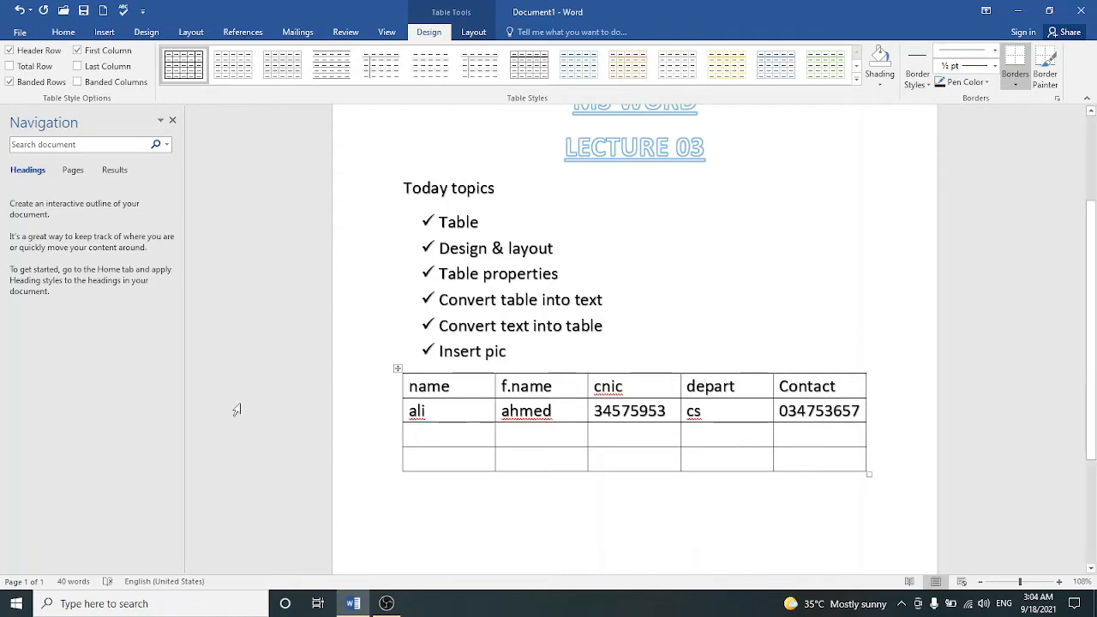
# Step: Try a light grid style and Plain Table 2 on the whole table, and settle on the Plain Table 3 style
pyautogui.click(398, 369)
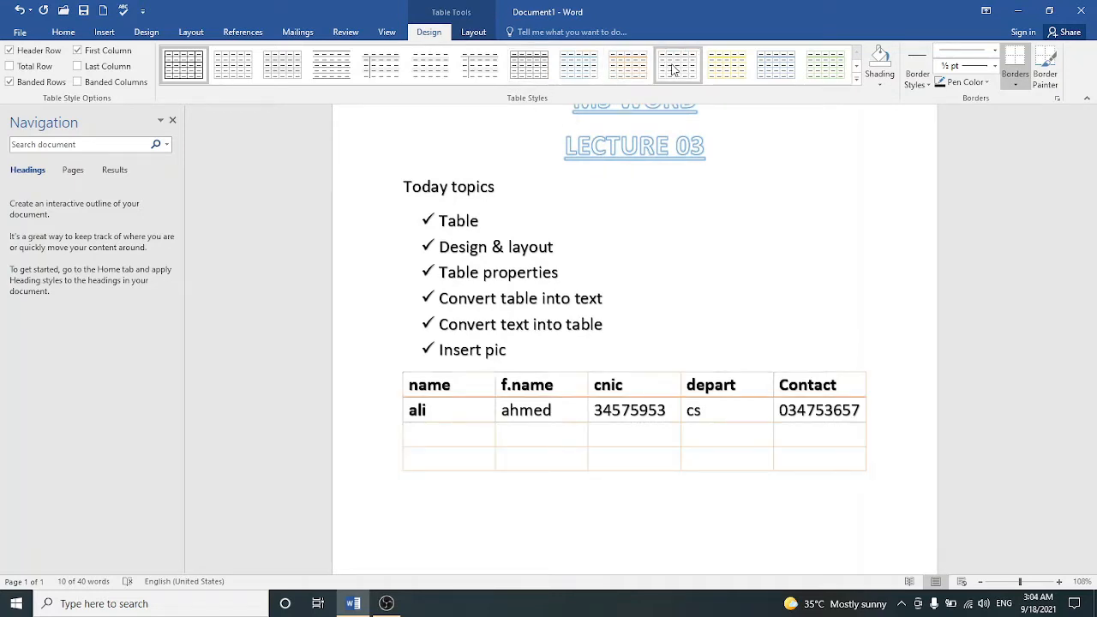
pyautogui.click(856, 80)
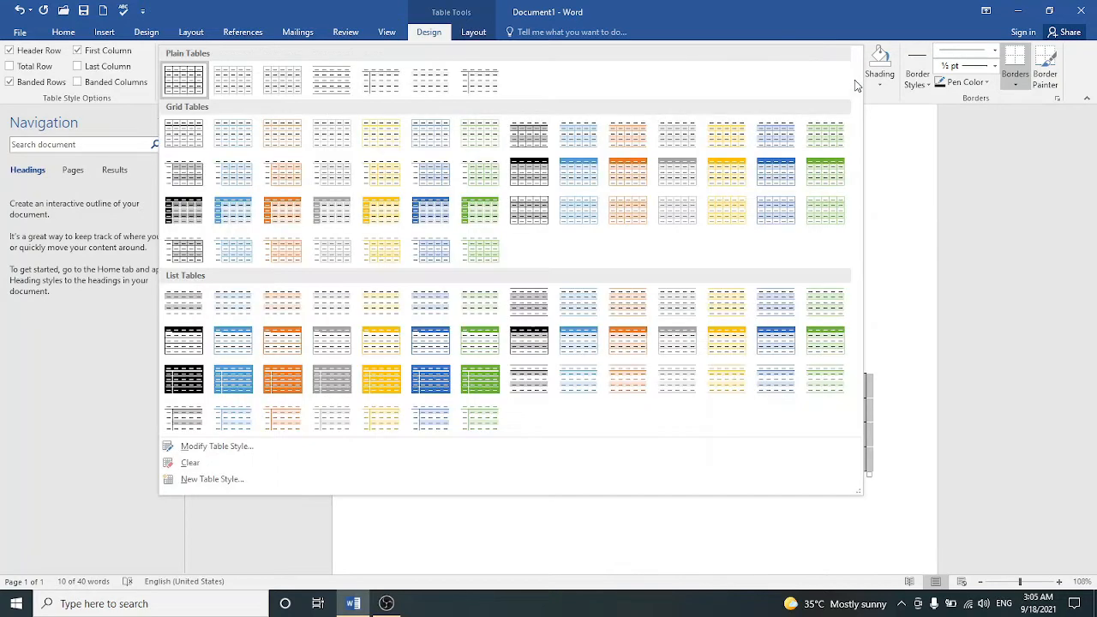
pyautogui.click(176, 136)
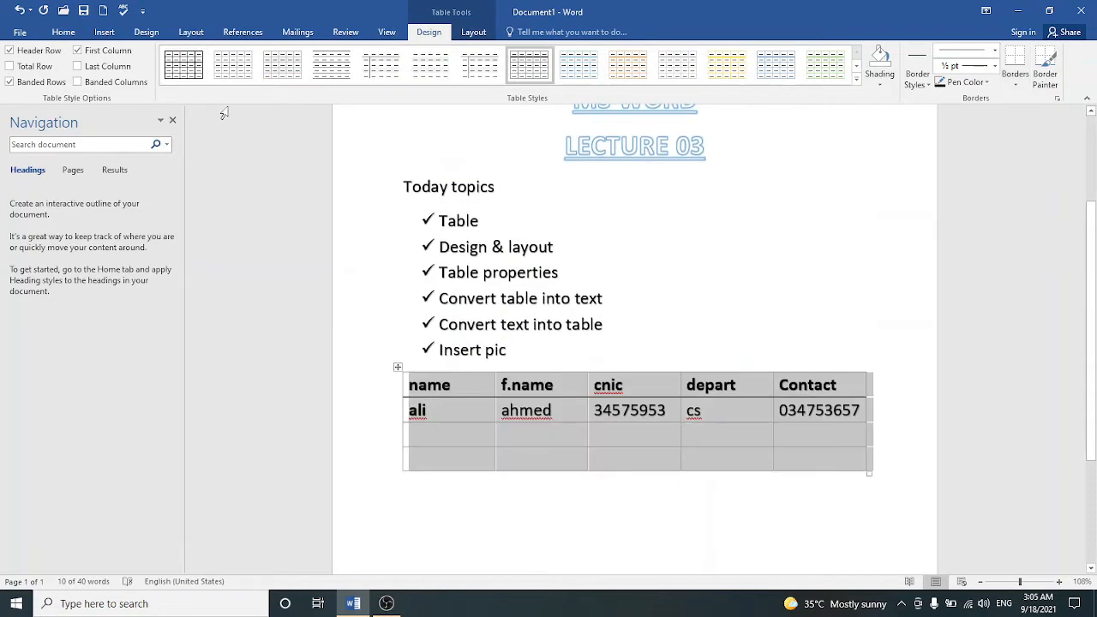
pyautogui.click(333, 69)
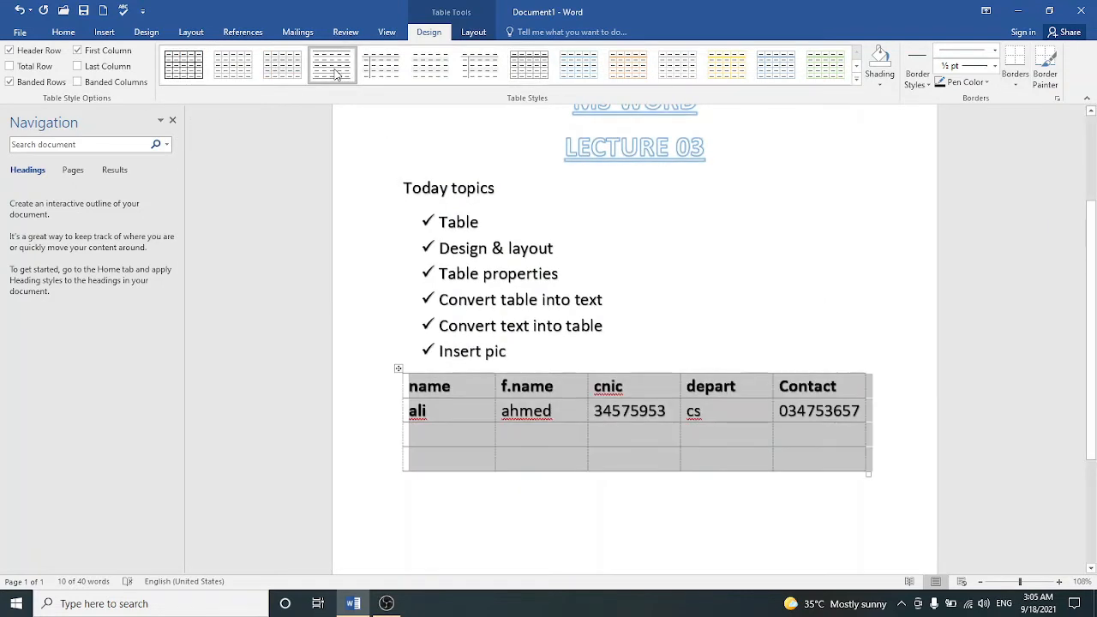
pyautogui.click(390, 73)
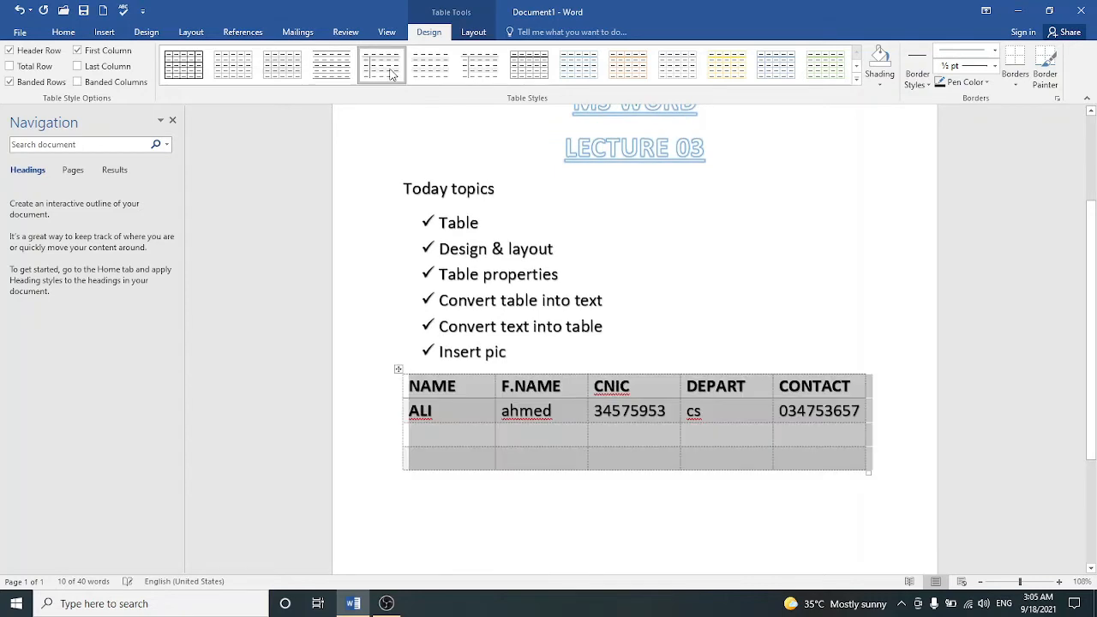
# Step: Shade the whole table light orange and apply all borders in a light blue ½ pt double-line style
pyautogui.click(881, 83)
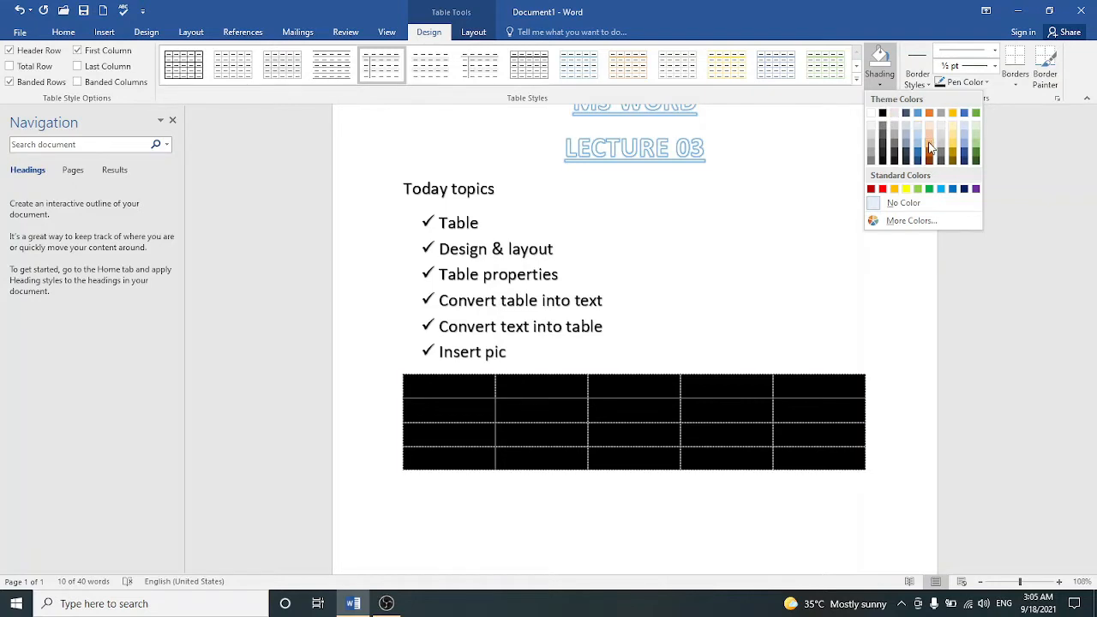
pyautogui.click(930, 149)
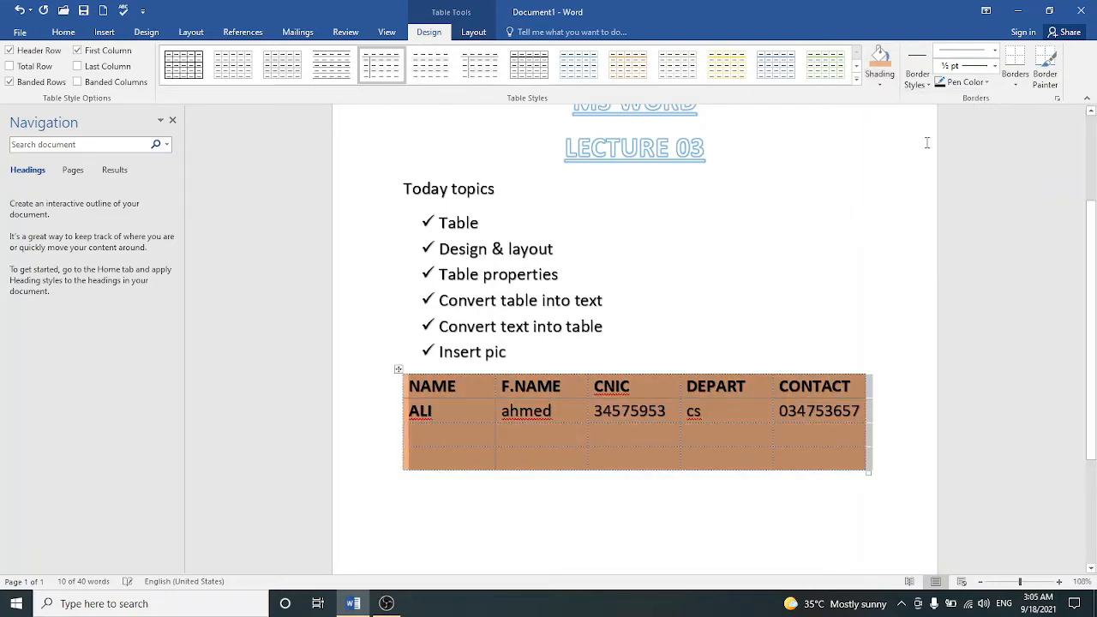
pyautogui.click(917, 82)
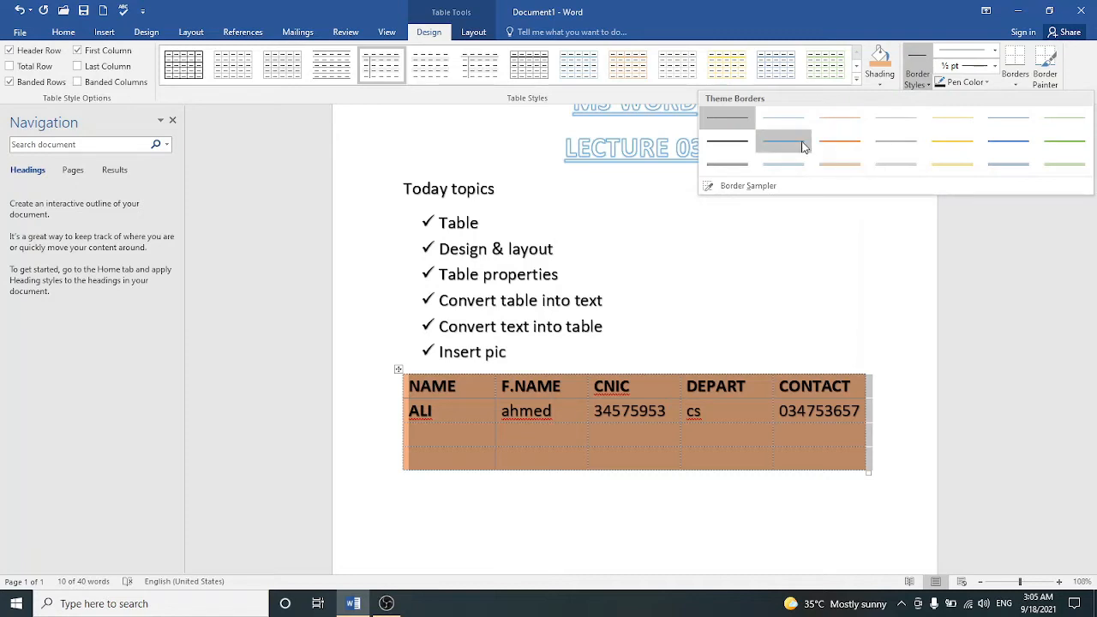
pyautogui.click(780, 160)
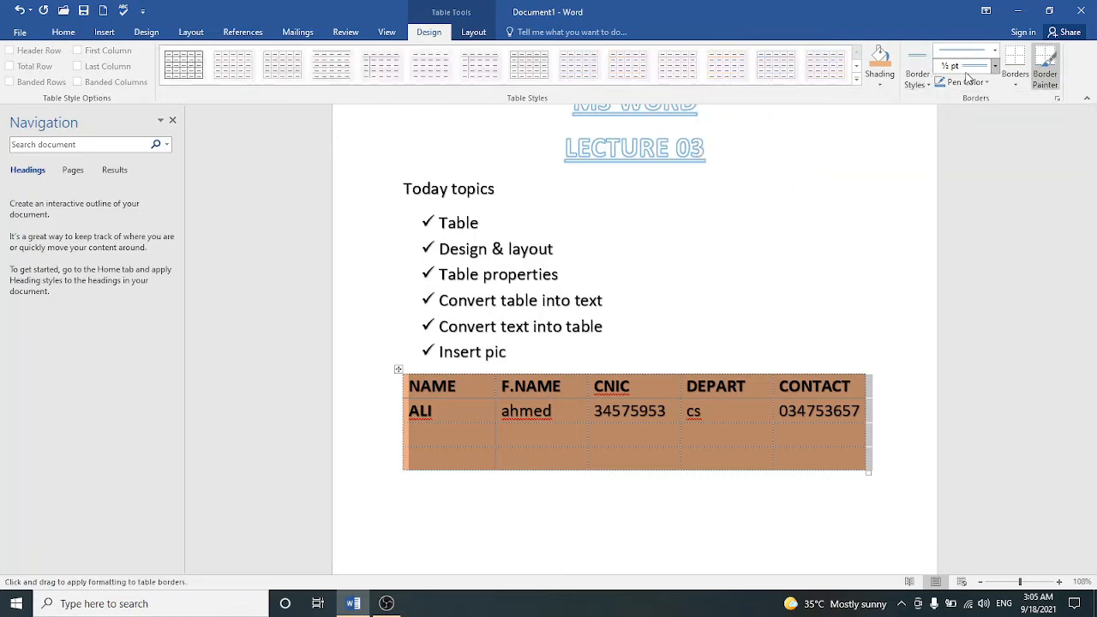
pyautogui.click(1016, 85)
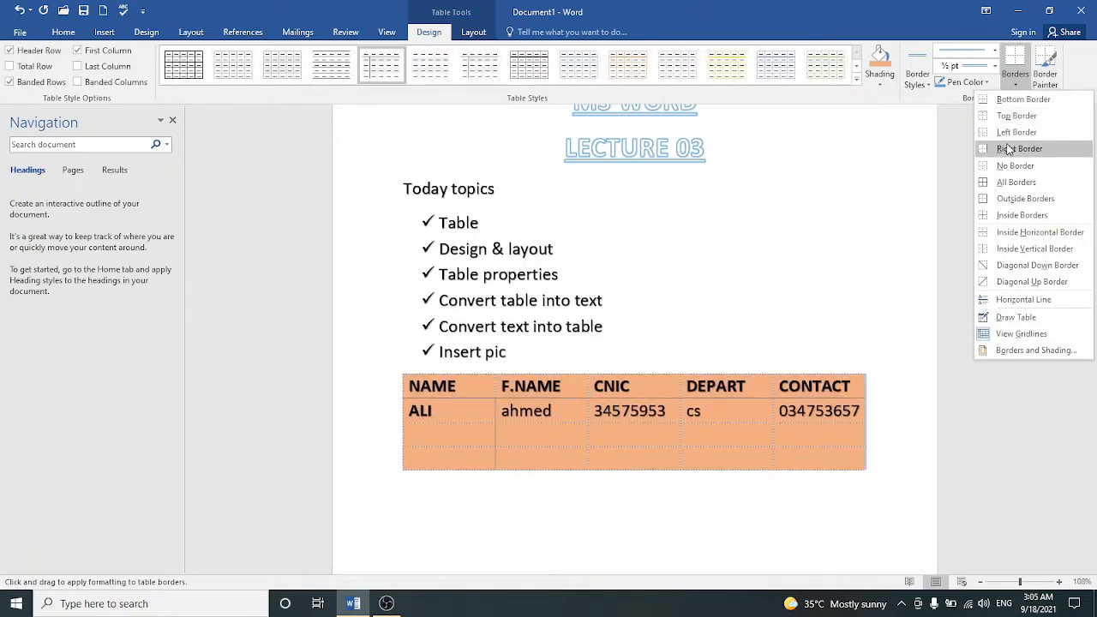
pyautogui.click(1004, 188)
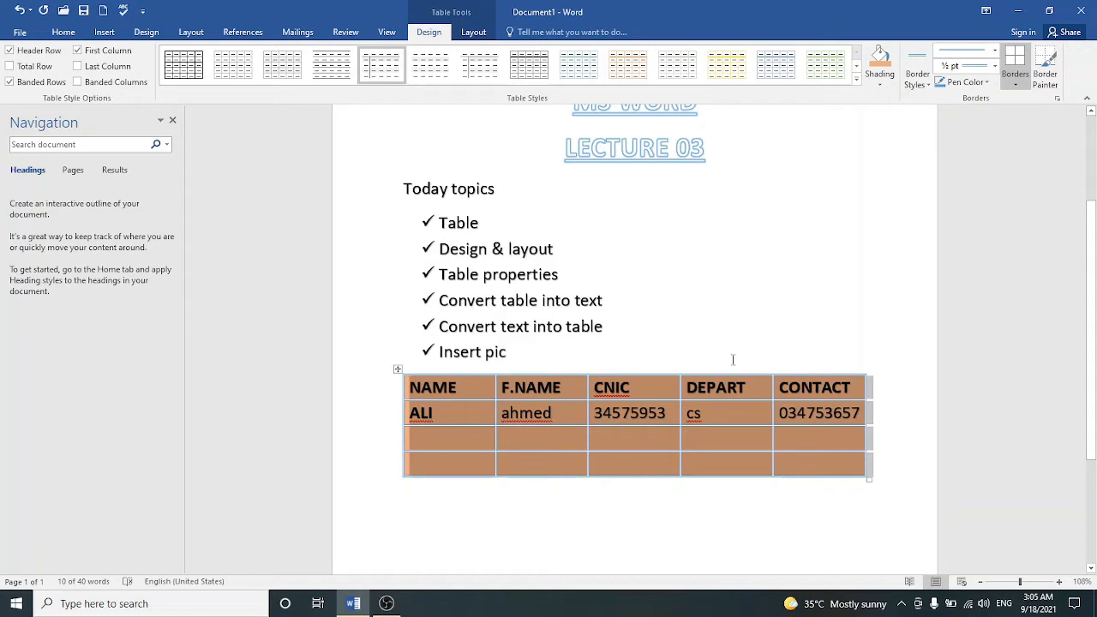
pyautogui.click(801, 321)
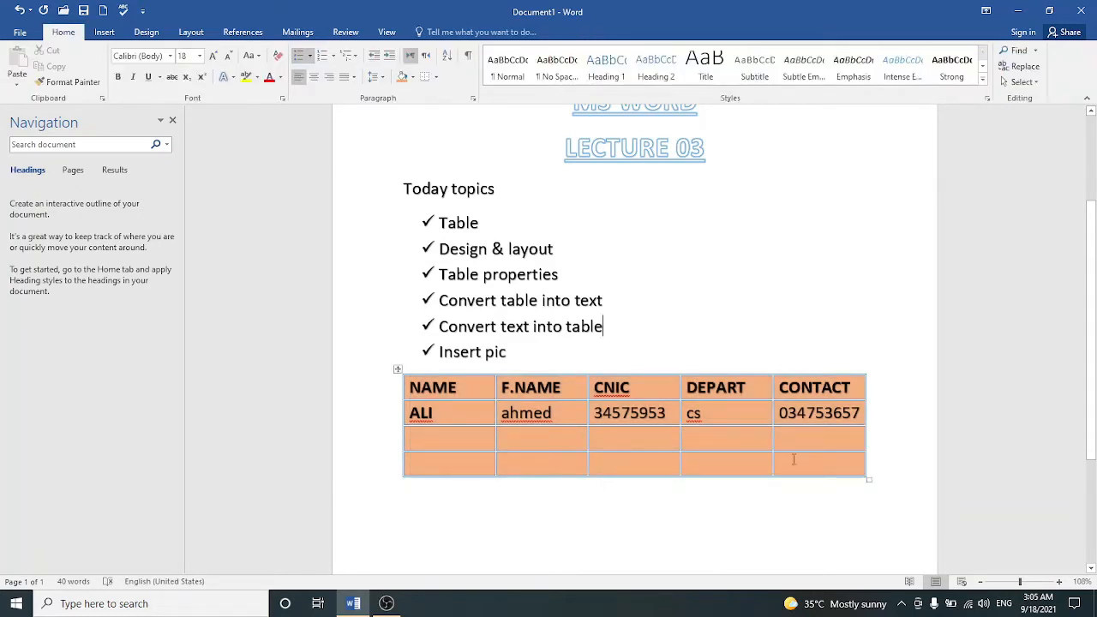
# Step: Enlarge the whole table to about 7.36 inches wide and set its alignment on the page to Center
pyautogui.moveTo(867, 477); pyautogui.dragTo(931, 512)
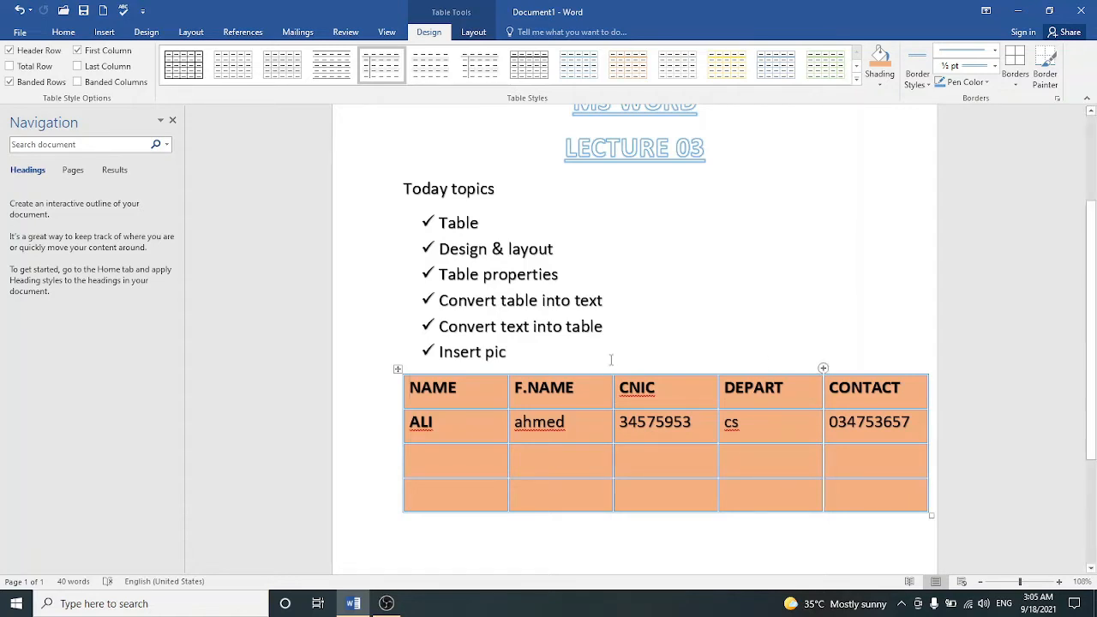
pyautogui.click(398, 370)
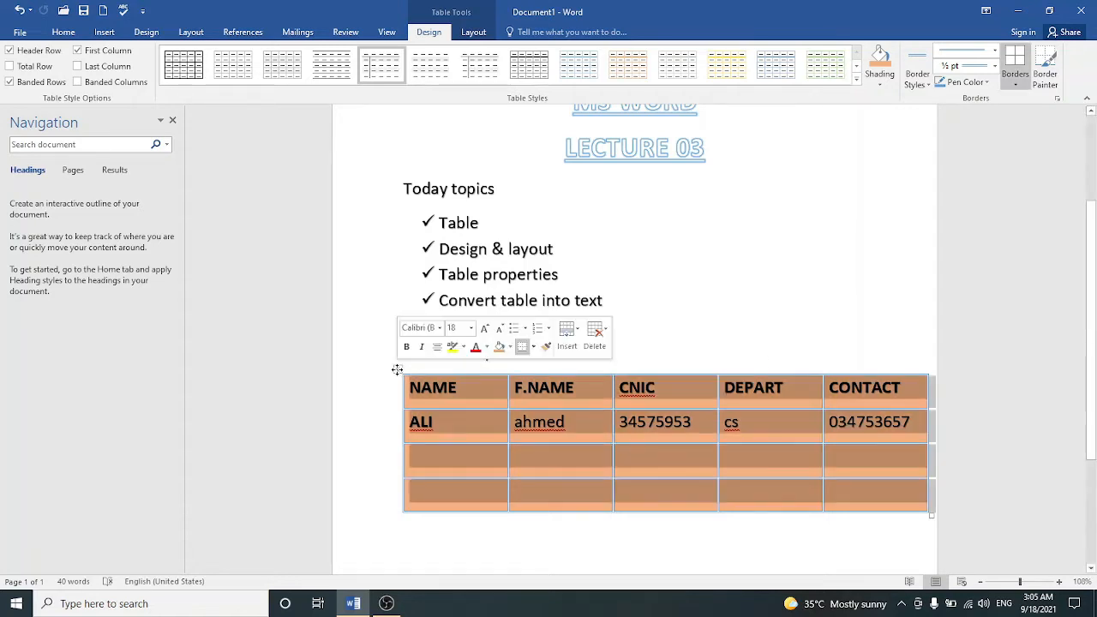
pyautogui.click(473, 32)
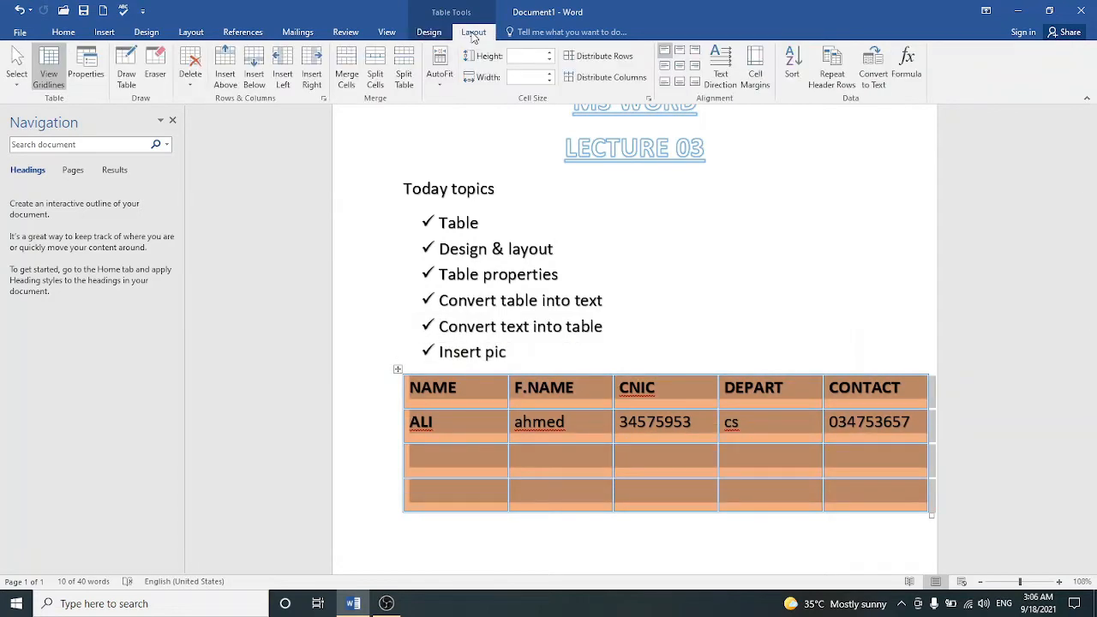
pyautogui.click(88, 62)
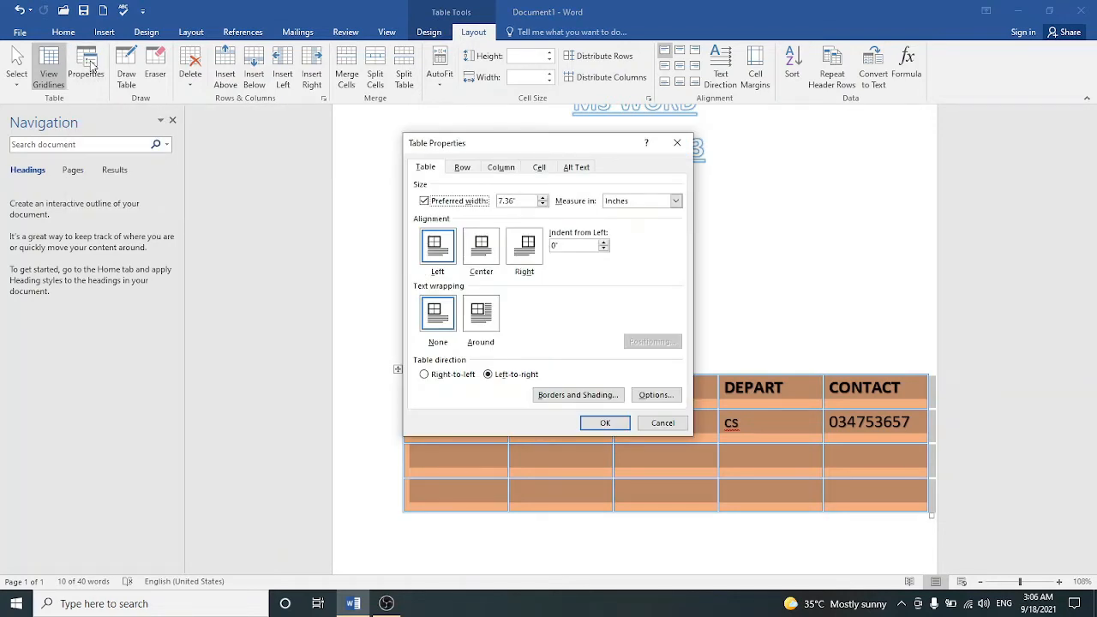
pyautogui.click(479, 258)
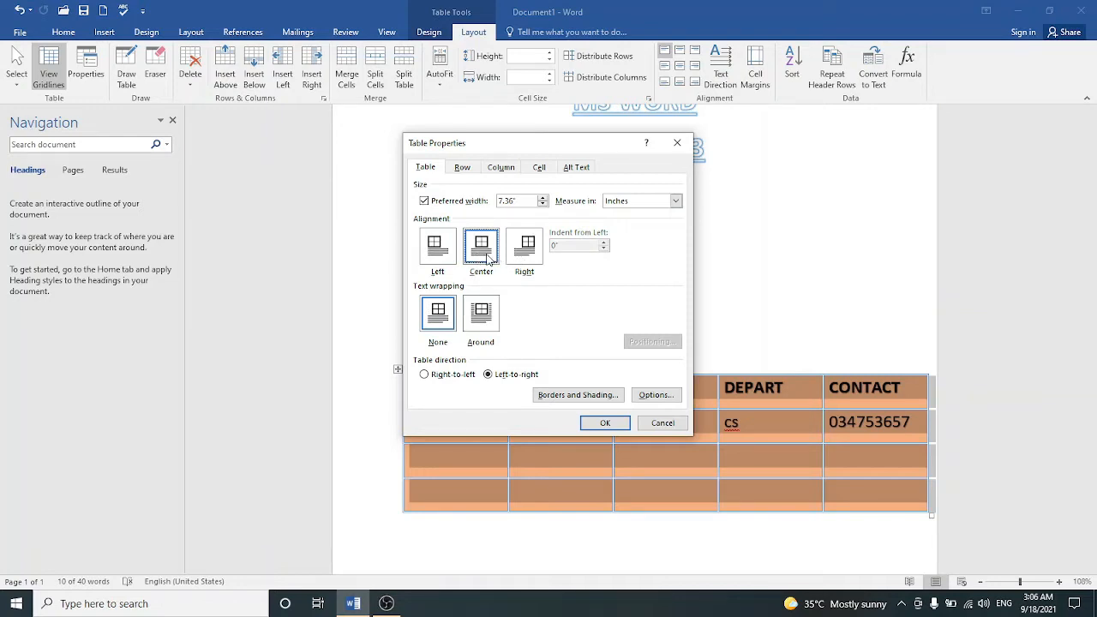
pyautogui.click(606, 423)
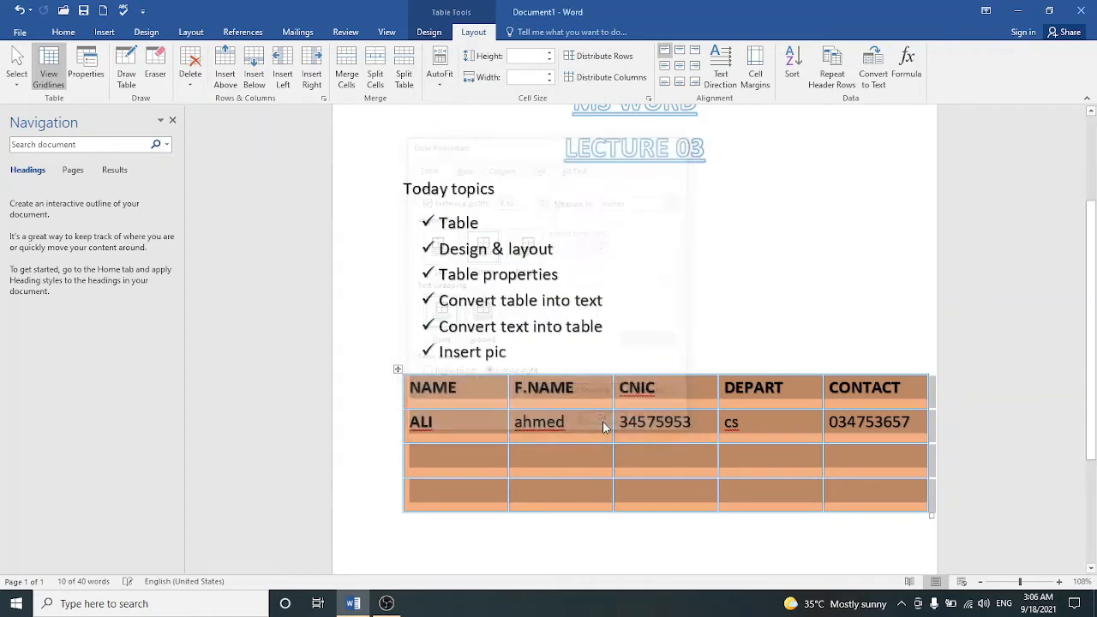
pyautogui.click(693, 563)
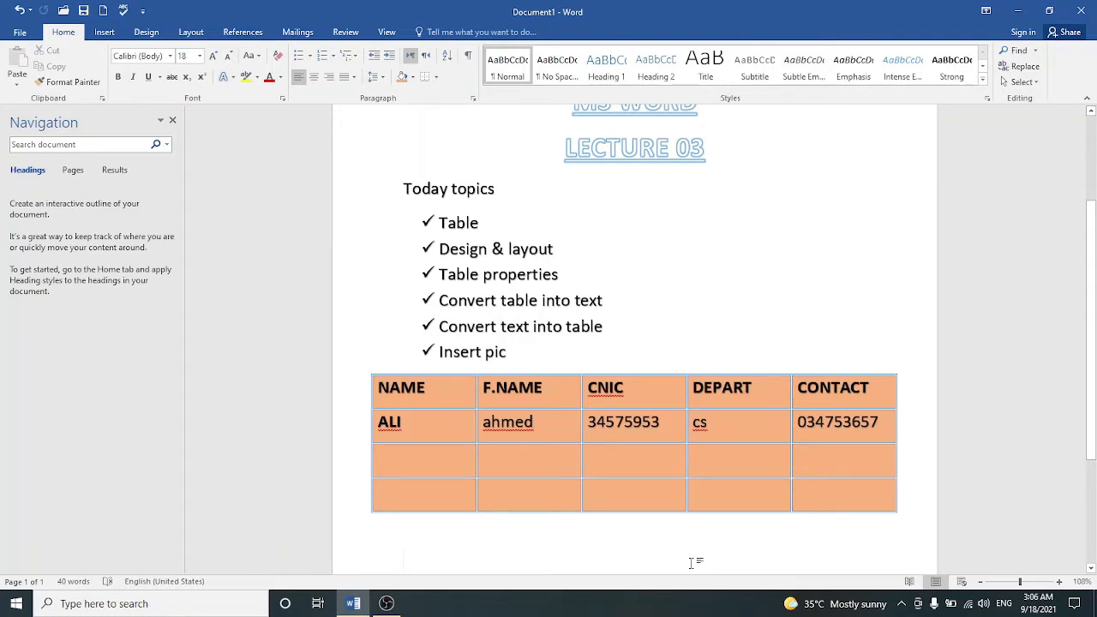
# Step: Review the whole table's width, alignment, text wrapping and direction in its table properties
pyautogui.moveTo(457, 438)
pyautogui.click(366, 369)
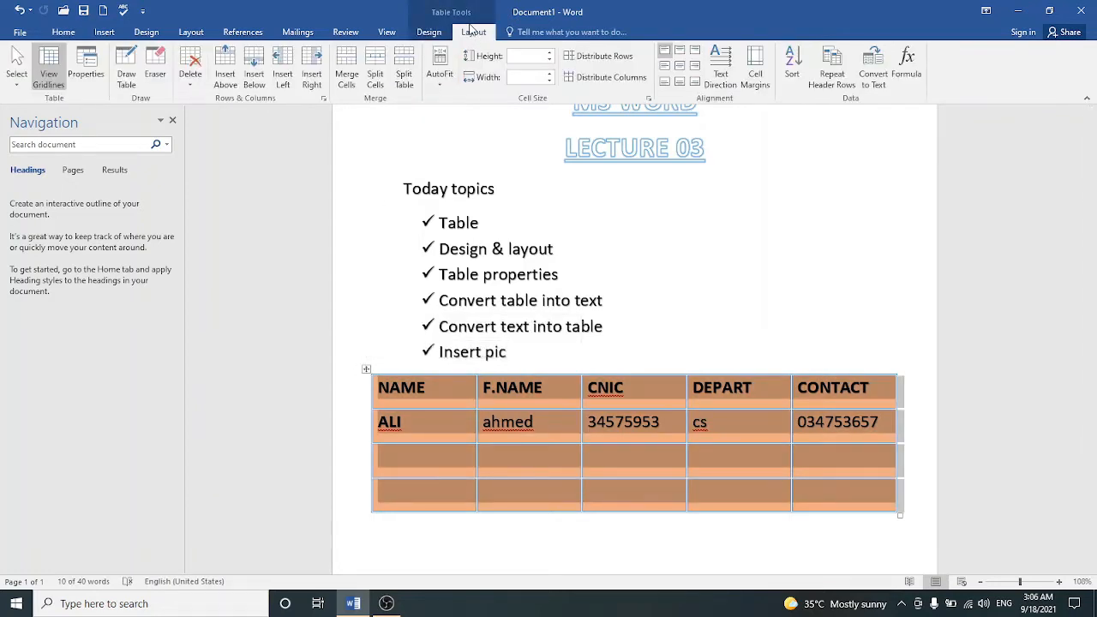
pyautogui.click(96, 54)
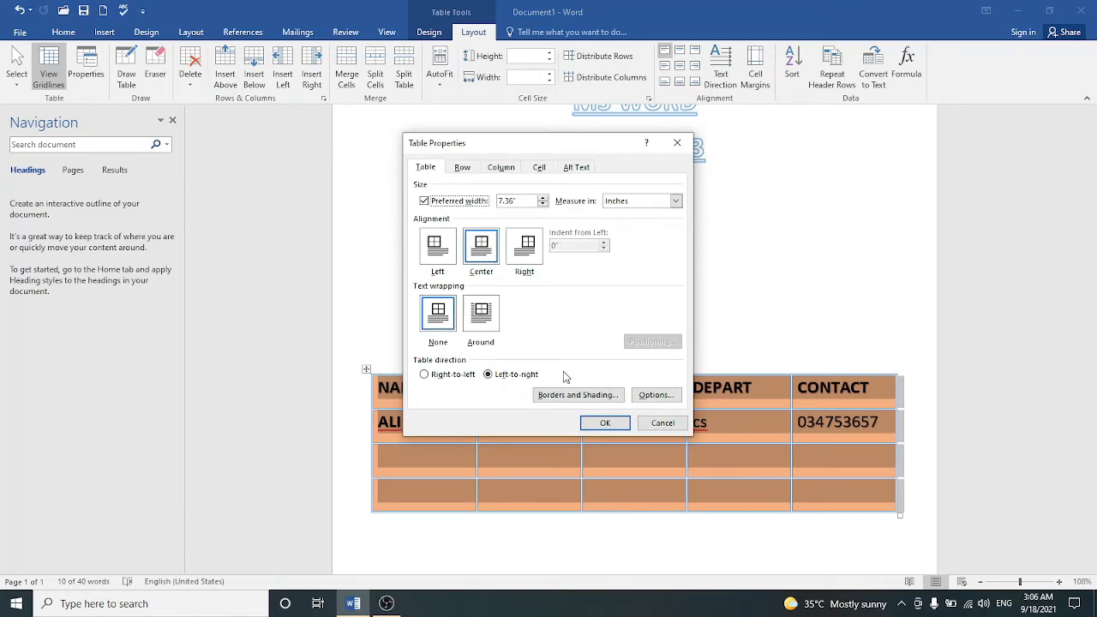
pyautogui.click(602, 424)
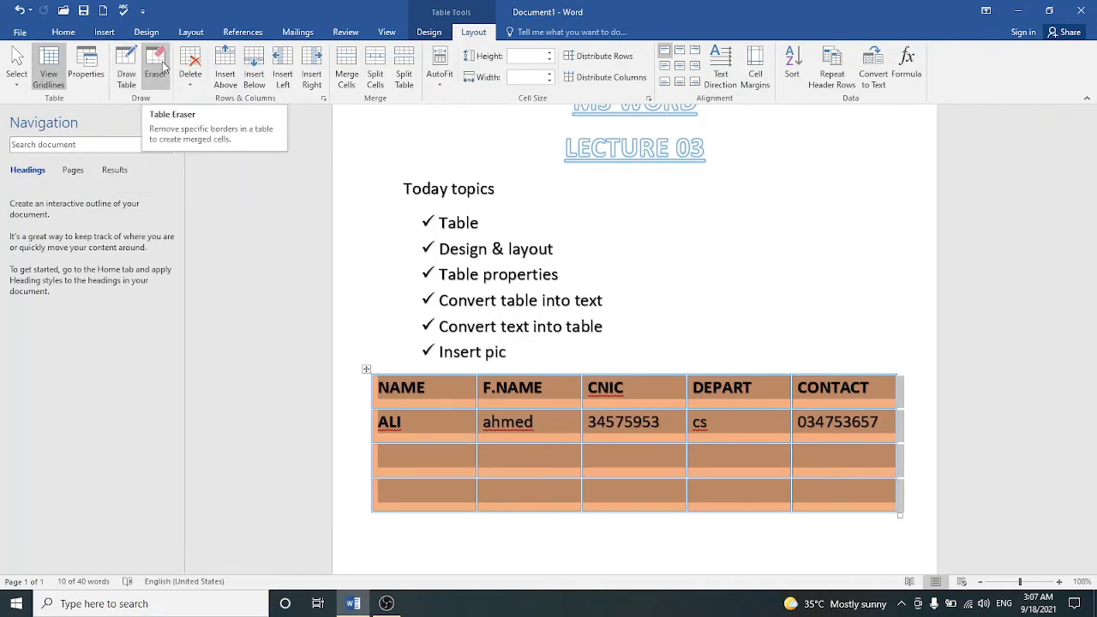
# Step: Try top, middle and bottom cell alignments on the whole table, and settle on Align Center
pyautogui.click(681, 70)
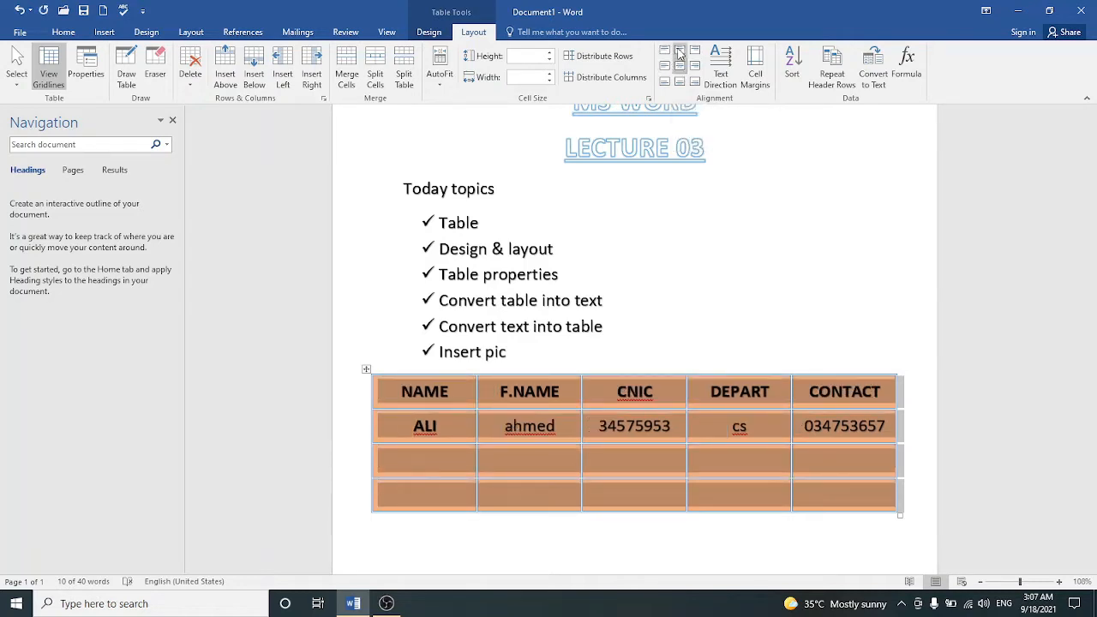
pyautogui.click(680, 52)
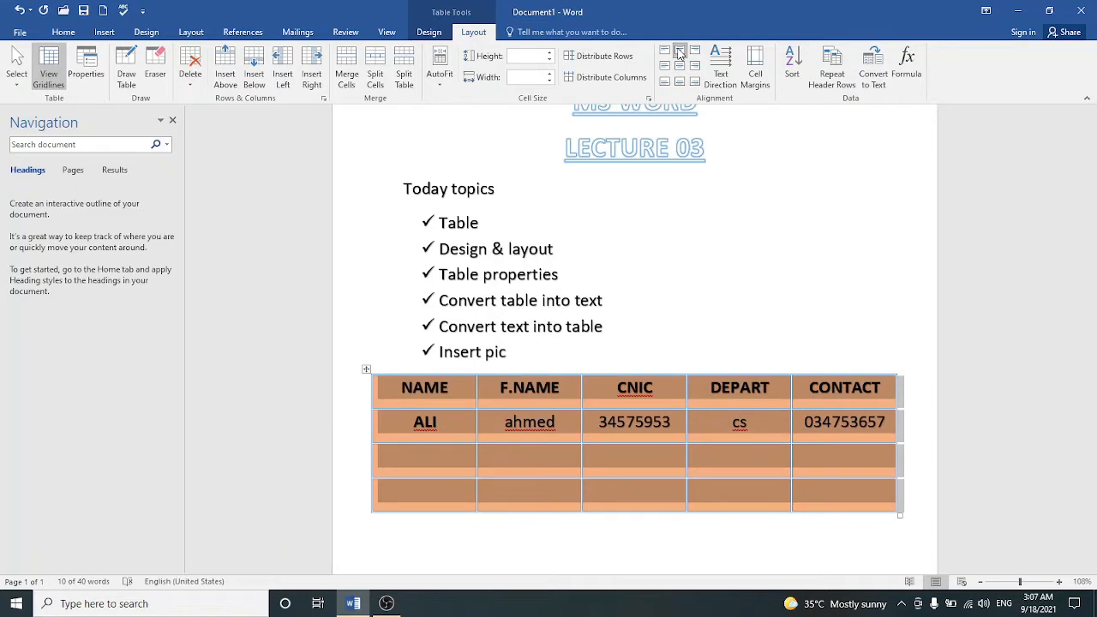
pyautogui.click(665, 52)
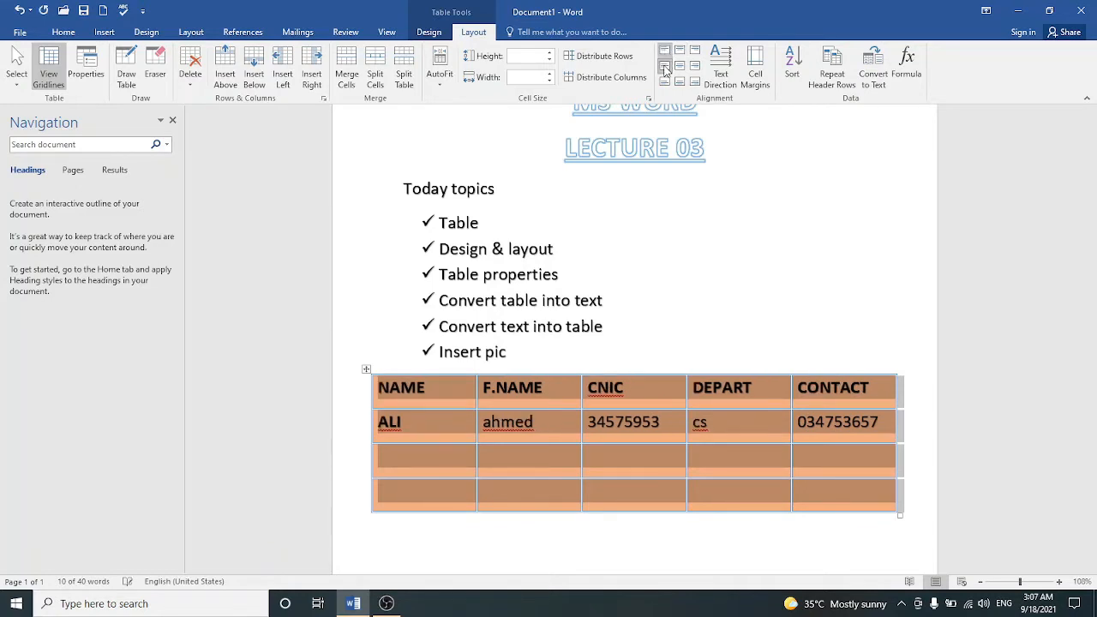
pyautogui.click(666, 66)
pyautogui.click(665, 82)
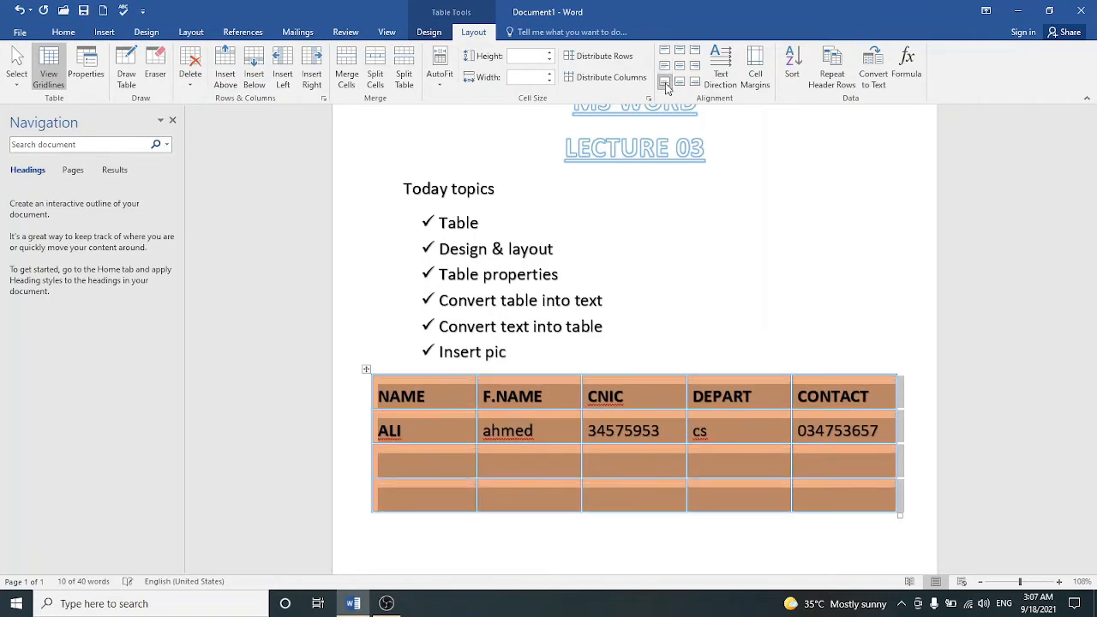
pyautogui.click(682, 84)
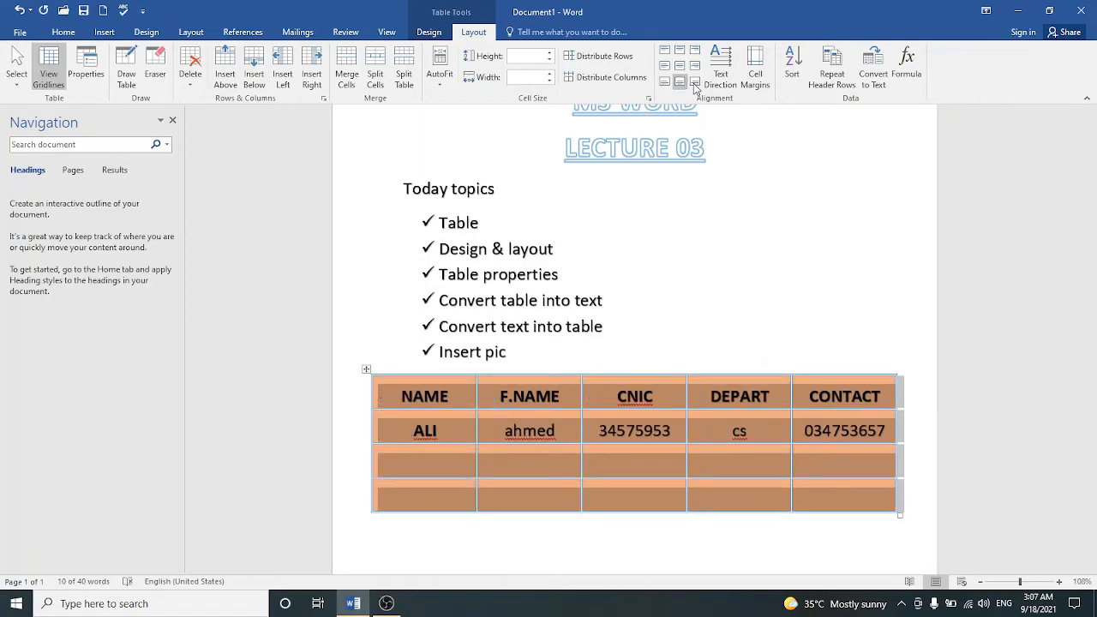
pyautogui.click(696, 84)
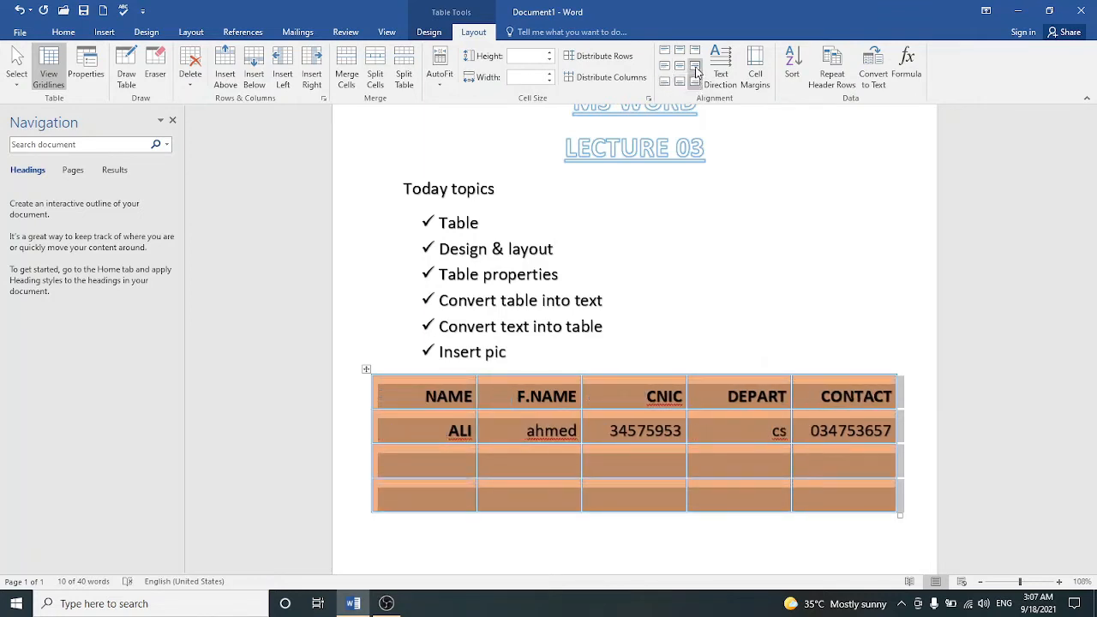
pyautogui.click(696, 67)
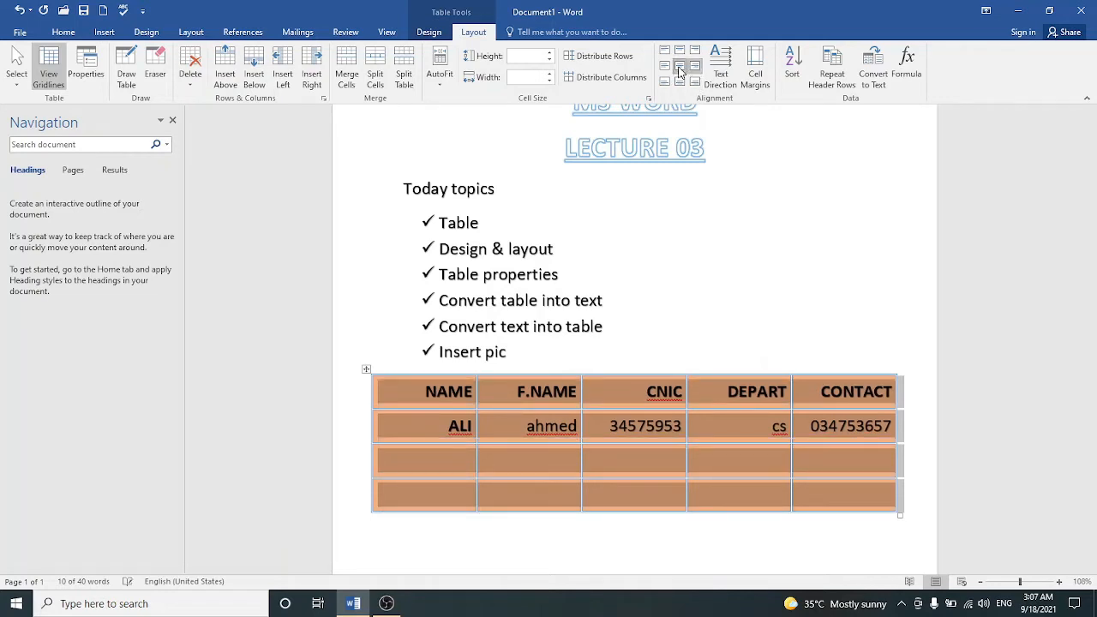
pyautogui.click(680, 68)
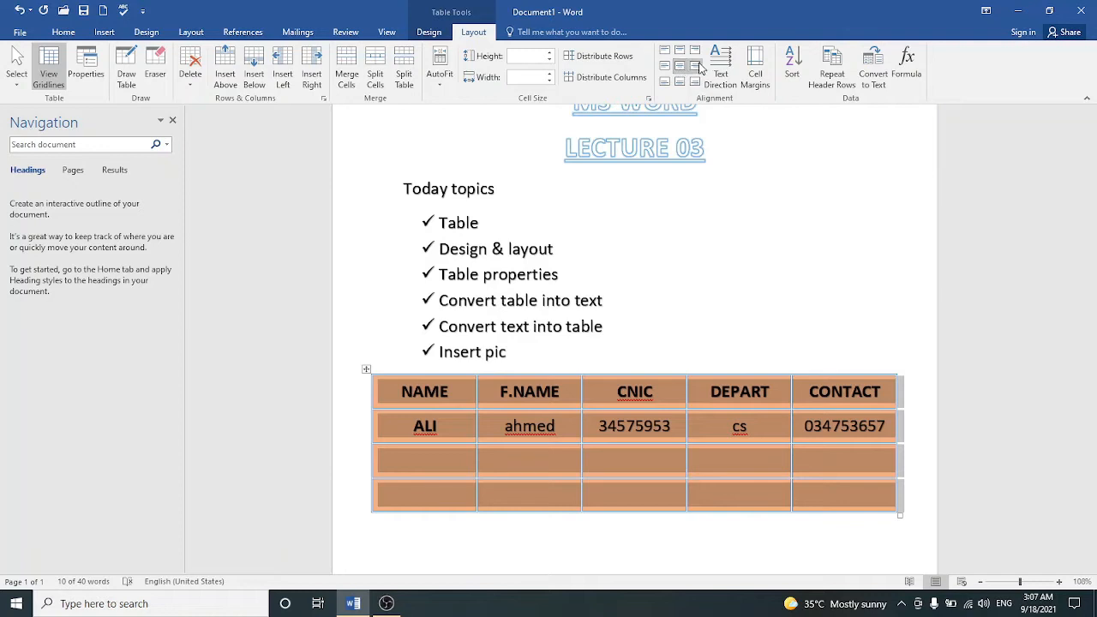
# Step: Cycle the text direction of all table cells through the rotated options back to horizontal, and check the default cell margins
pyautogui.click(718, 72)
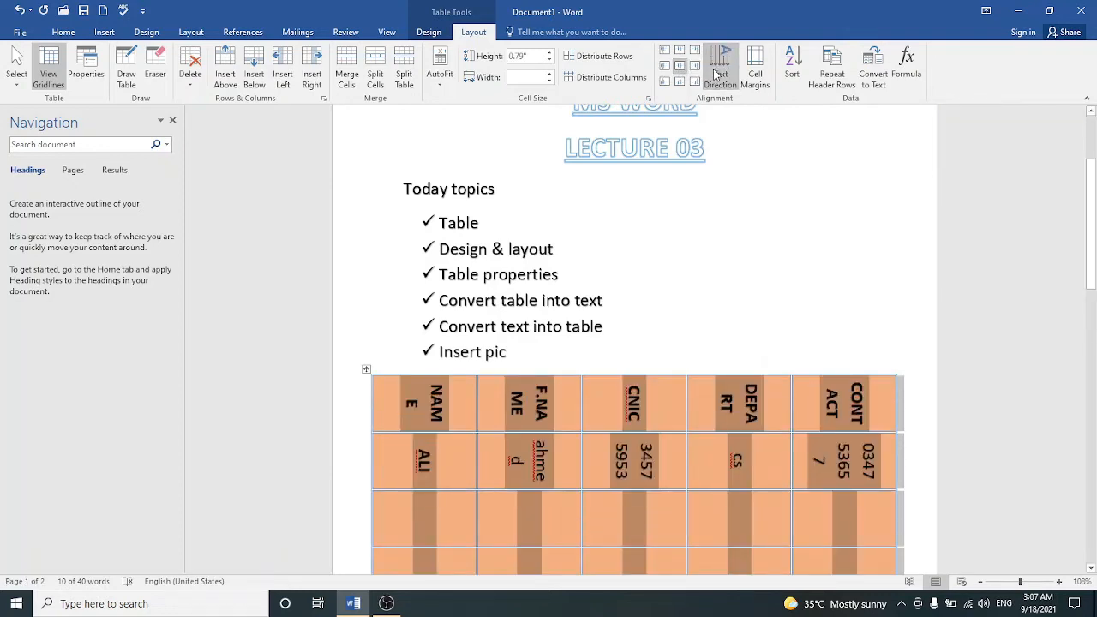
pyautogui.click(718, 74)
pyautogui.click(718, 74)
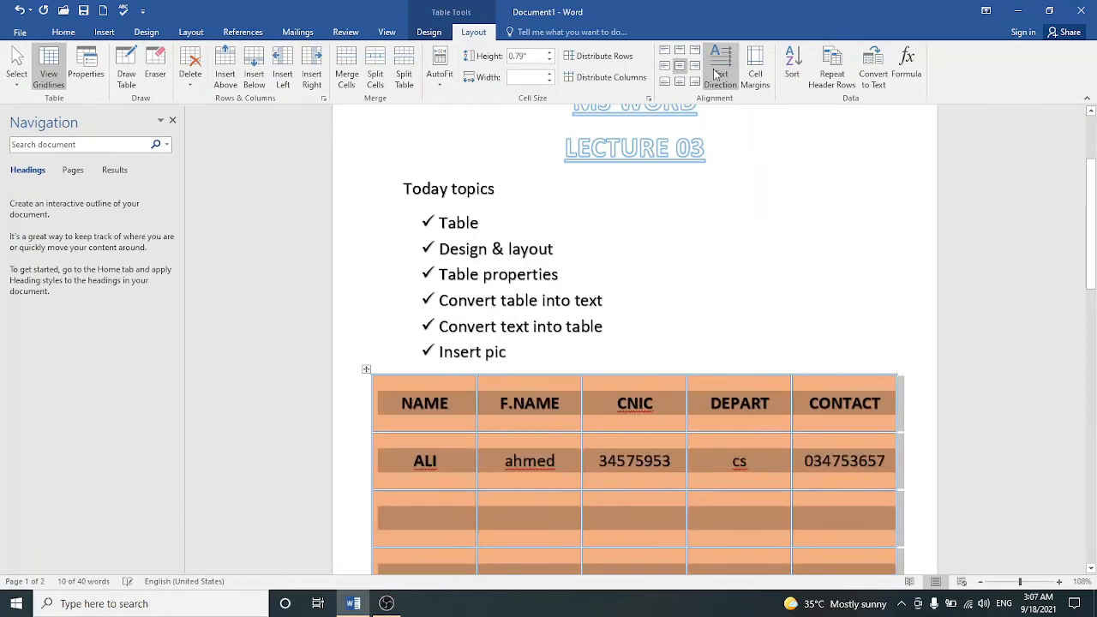
pyautogui.click(718, 74)
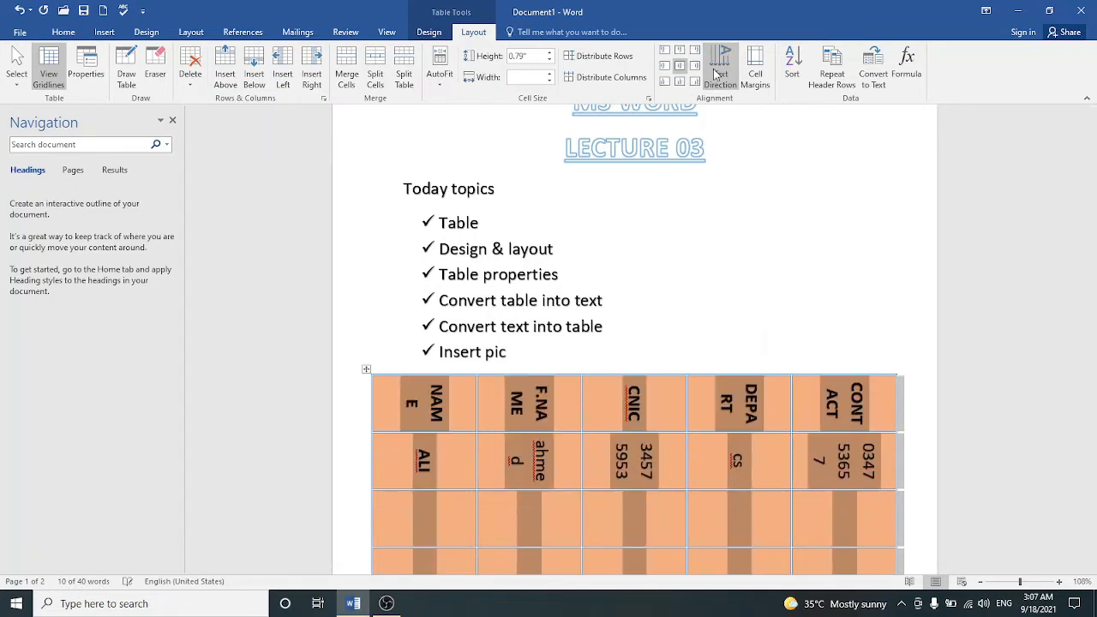
pyautogui.click(718, 73)
pyautogui.click(719, 73)
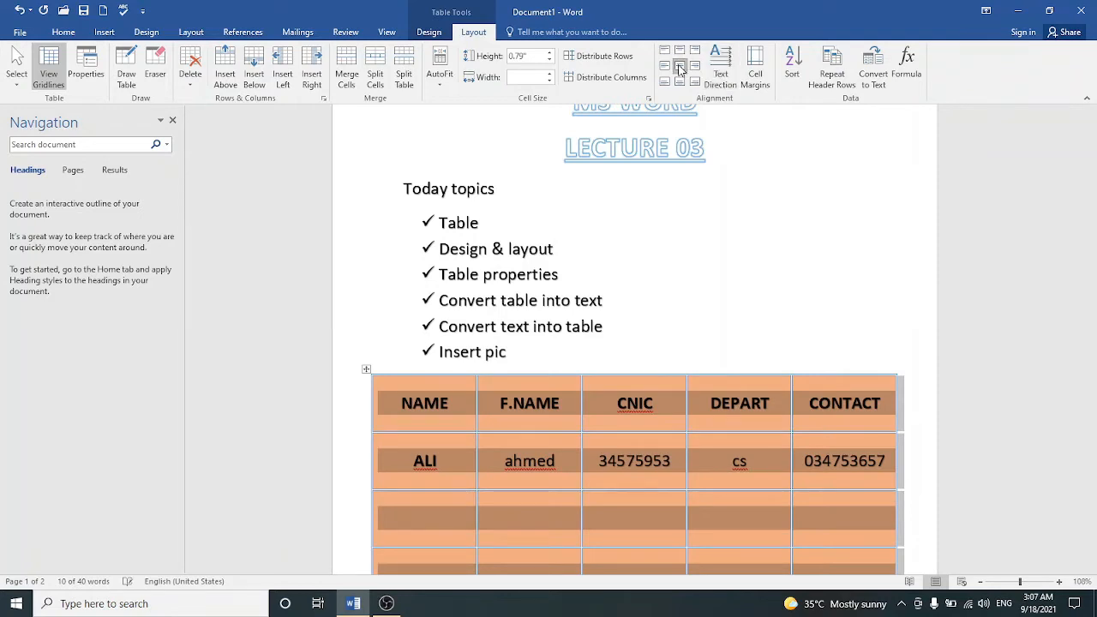
pyautogui.click(758, 69)
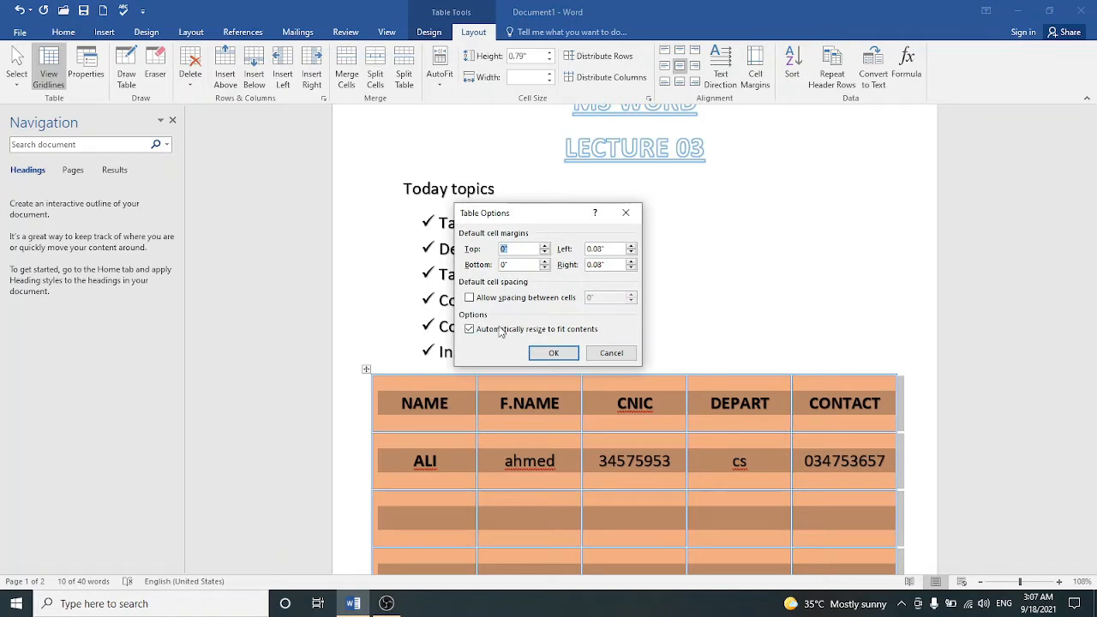
pyautogui.click(543, 356)
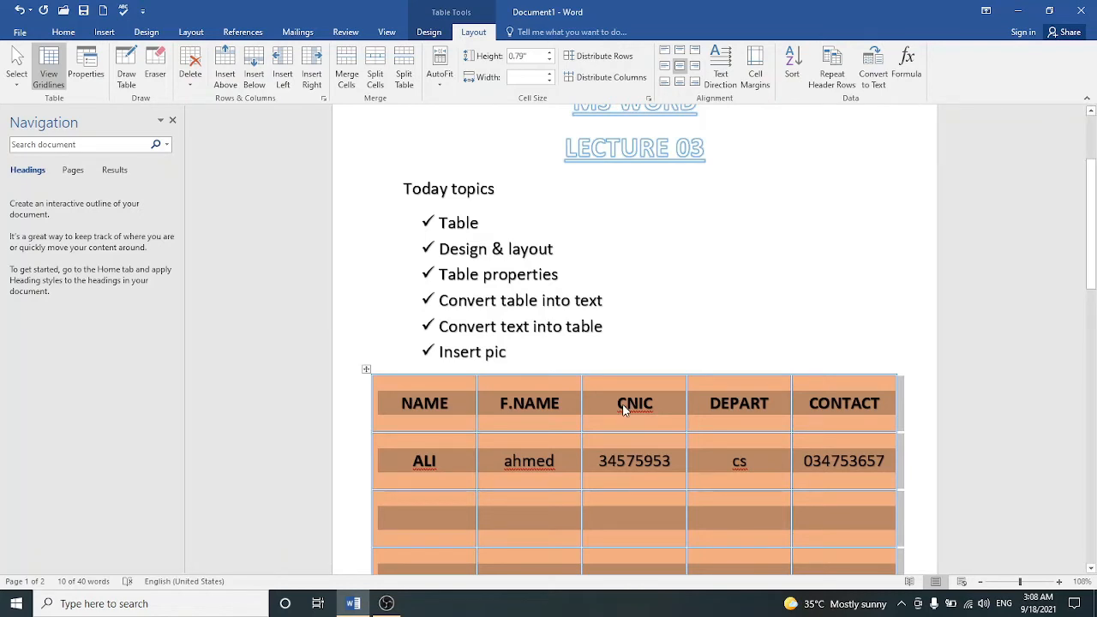
# Step: Convert the whole formatted table to plain text, separating the entries with tabs
pyautogui.click(869, 82)
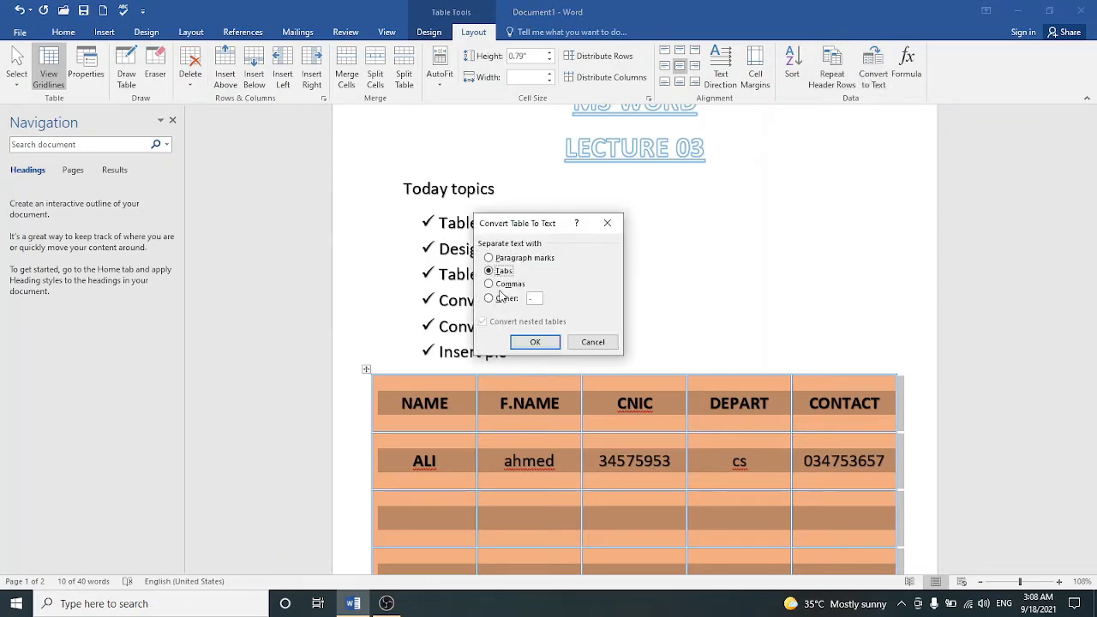
pyautogui.click(530, 341)
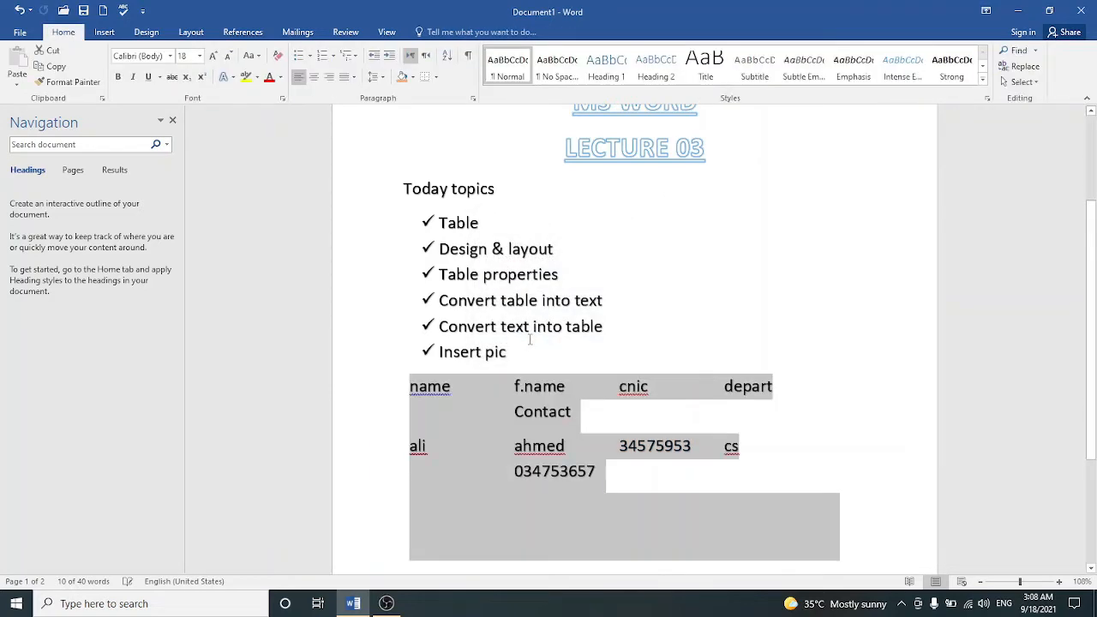
pyautogui.click(797, 480)
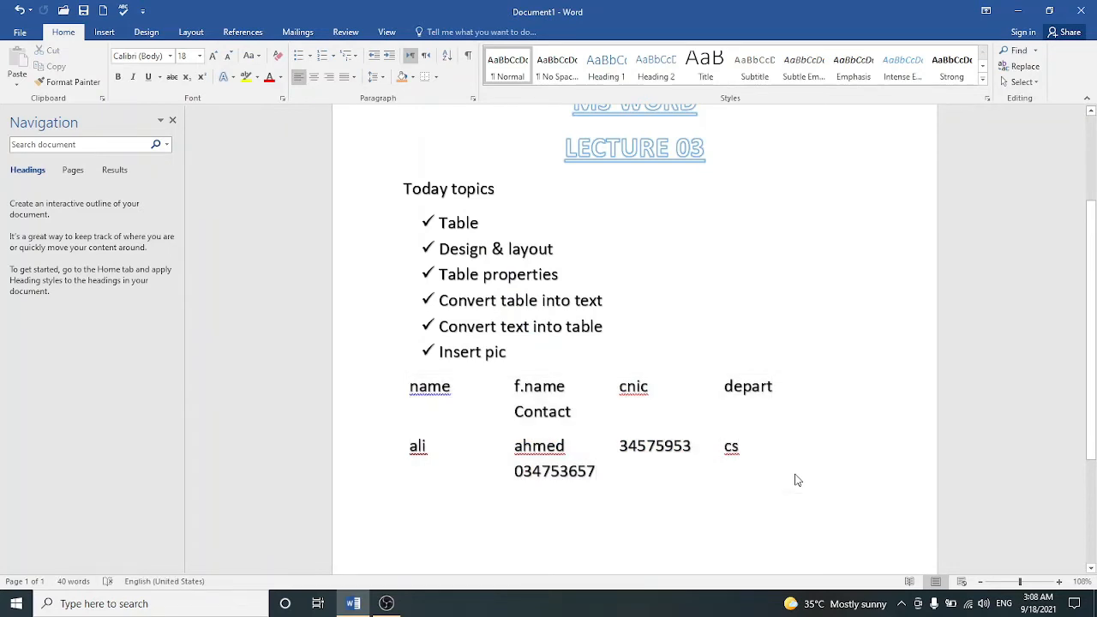
# Step: Convert the heading line and data line into a 5-column table with Auto fixed column width, separating text at tabs
pyautogui.moveTo(409, 377); pyautogui.dragTo(766, 470)
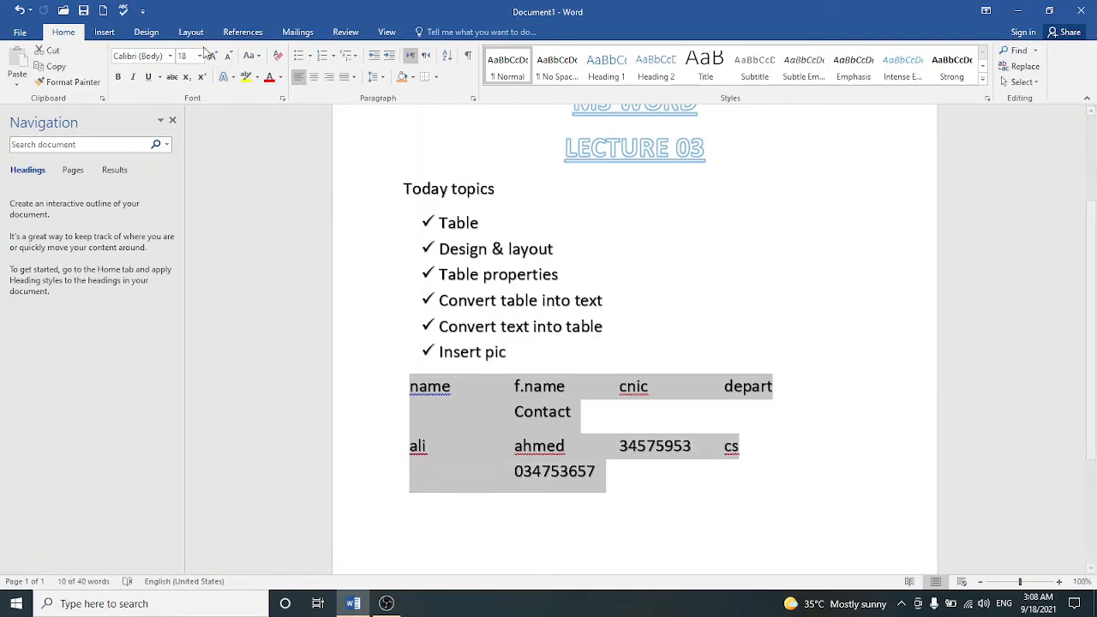
pyautogui.click(114, 33)
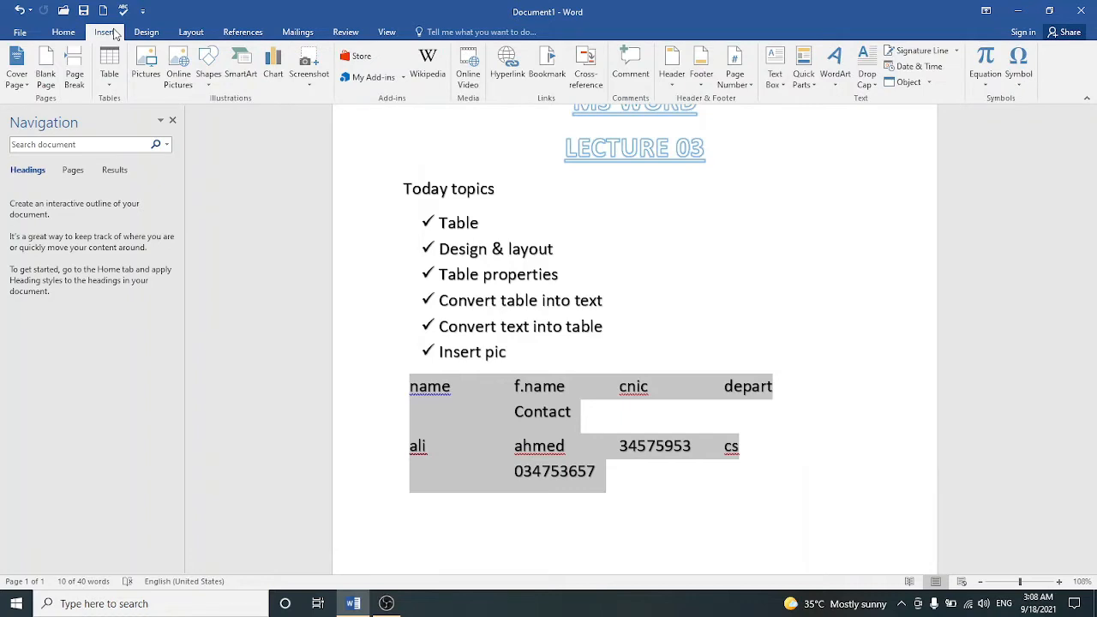
pyautogui.click(107, 75)
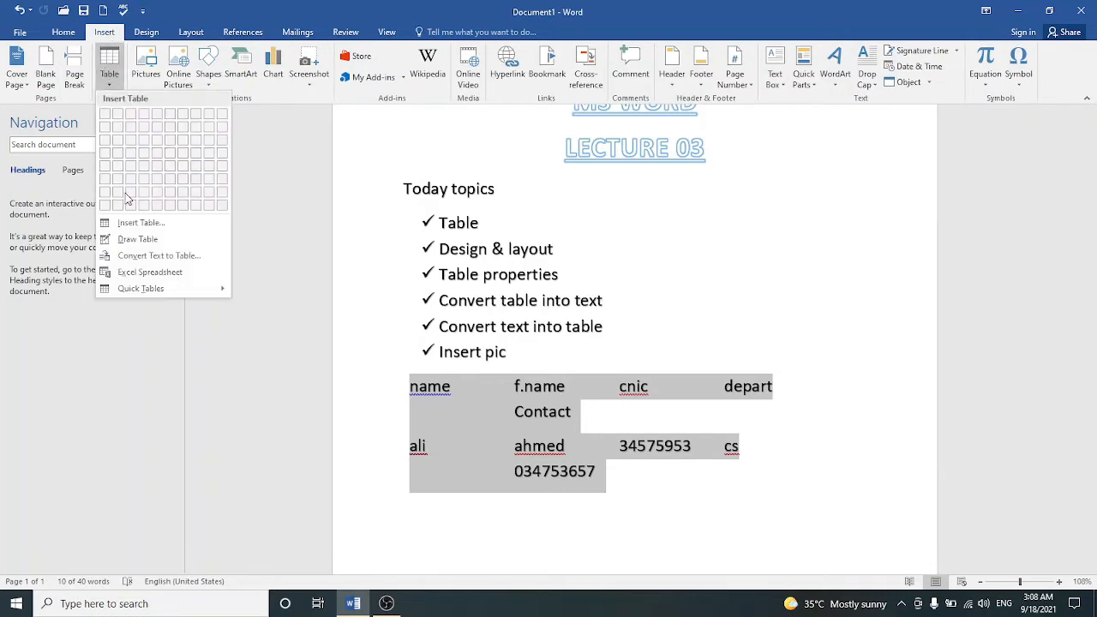
pyautogui.click(146, 255)
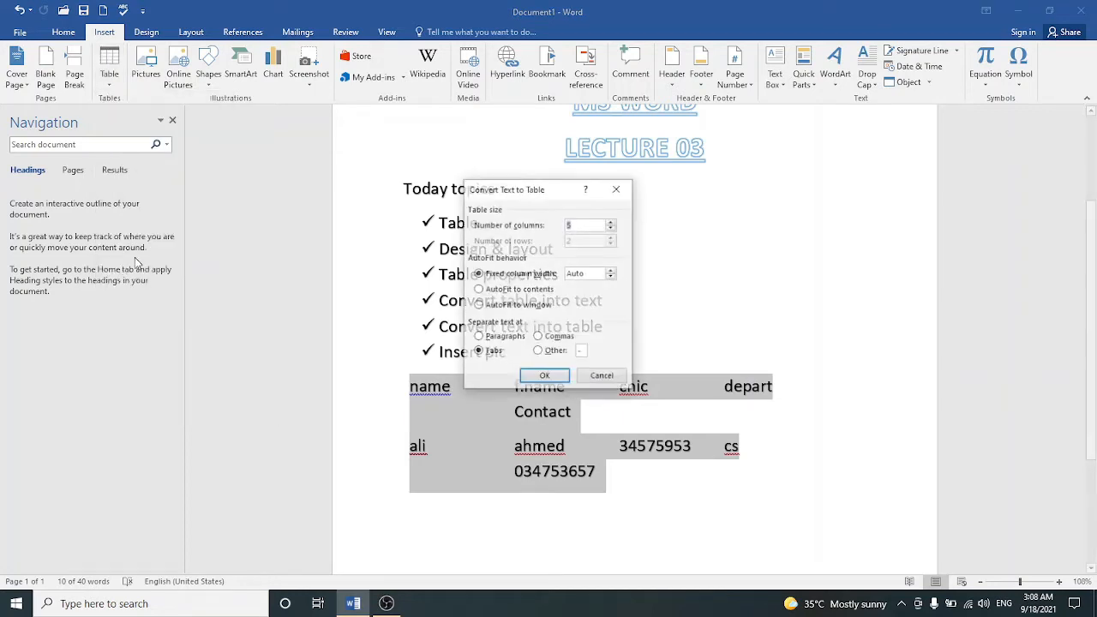
pyautogui.click(543, 376)
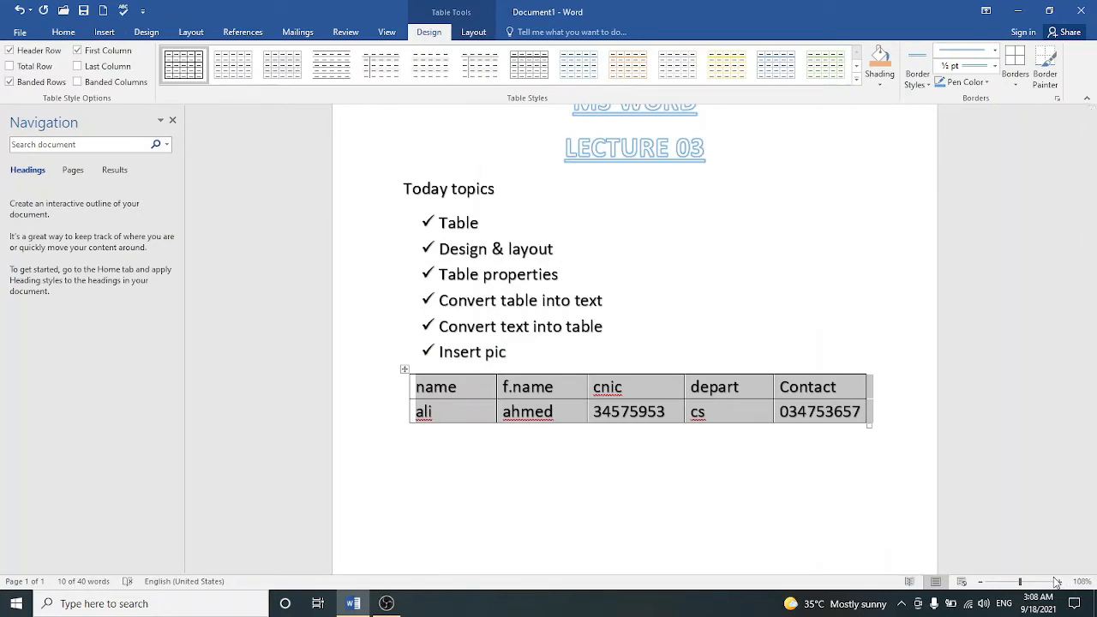
# Step: Zoom in on the new two-row table and convert it back to text separated with tabs
pyautogui.moveTo(1022, 583); pyautogui.dragTo(1027, 582)
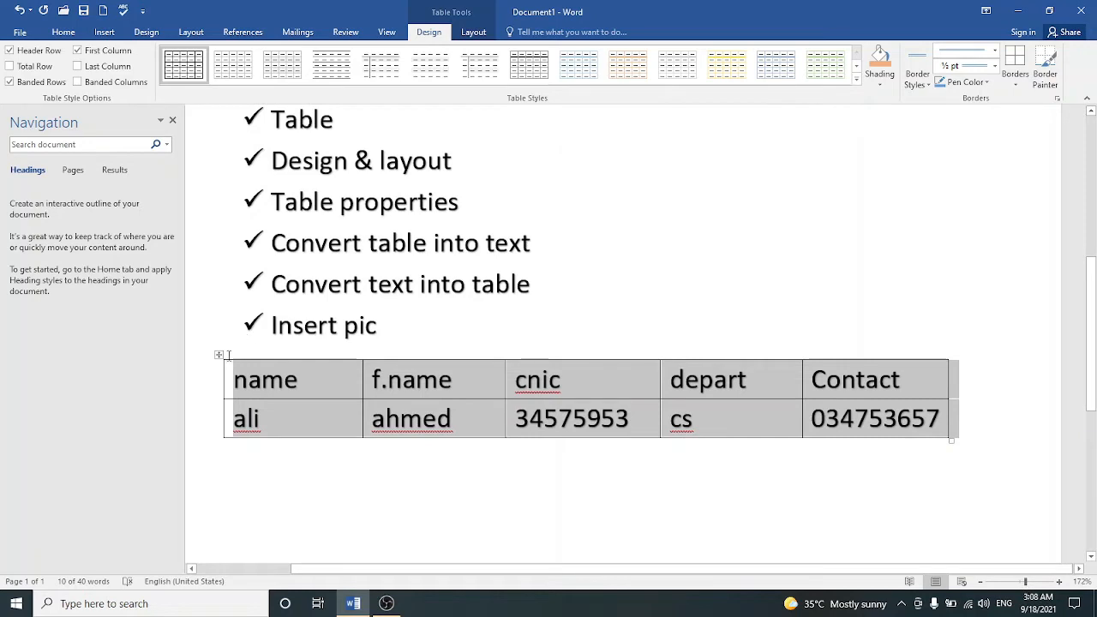
pyautogui.click(218, 354)
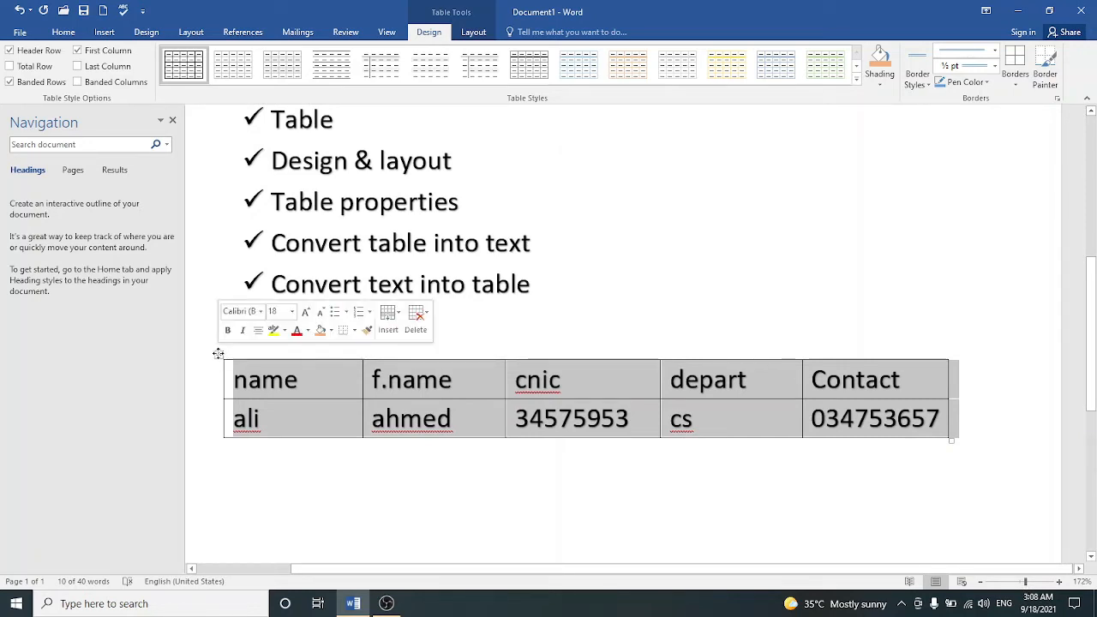
pyautogui.click(486, 33)
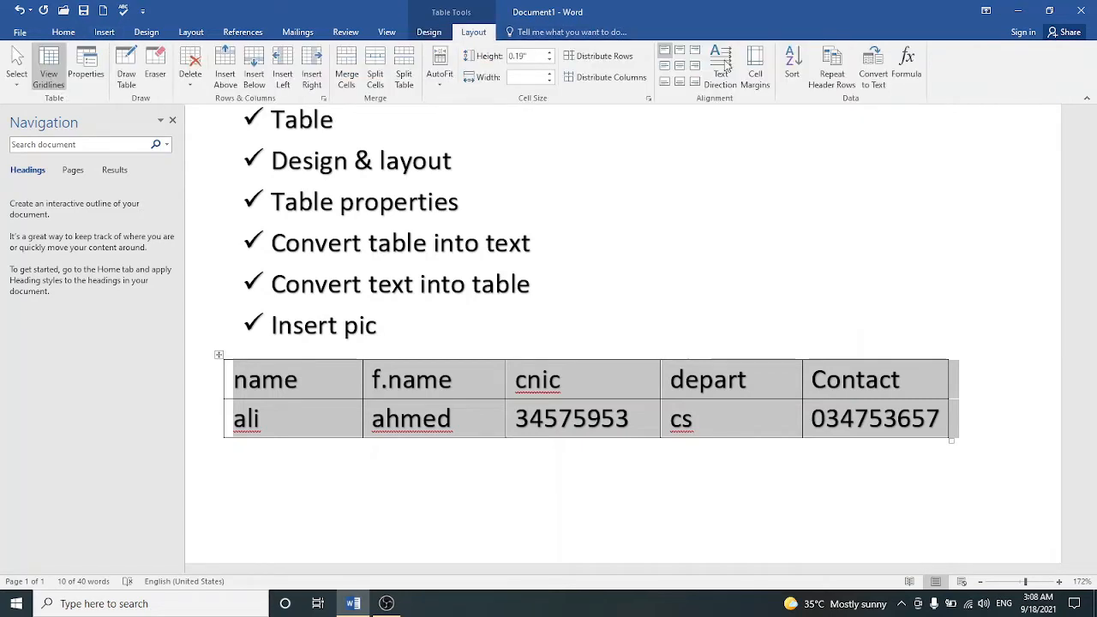
pyautogui.click(873, 70)
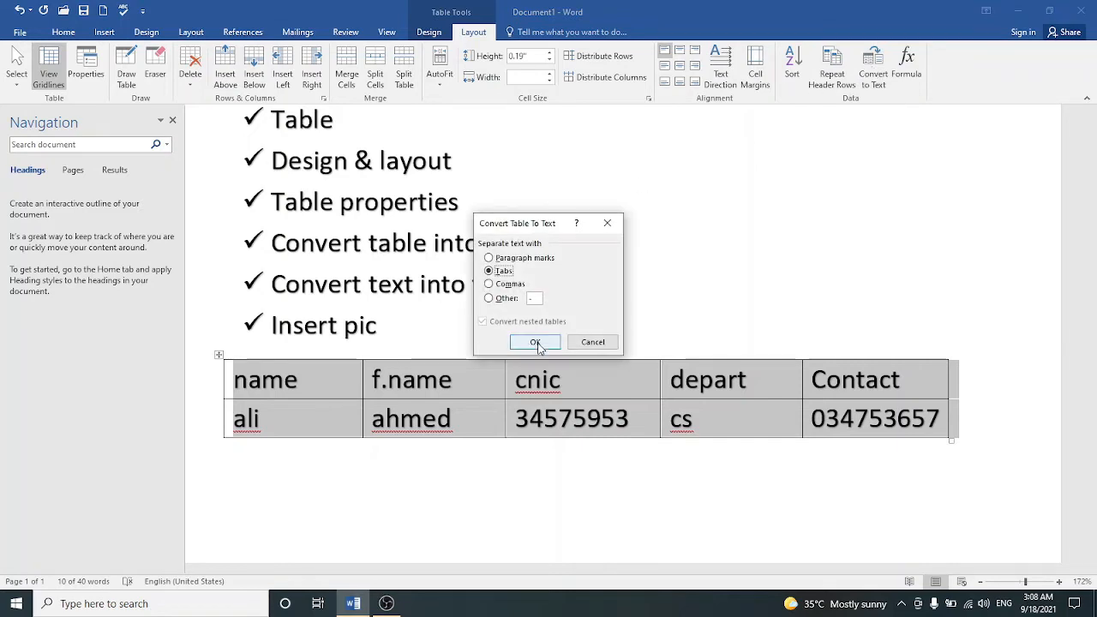
pyautogui.click(537, 341)
pyautogui.click(648, 345)
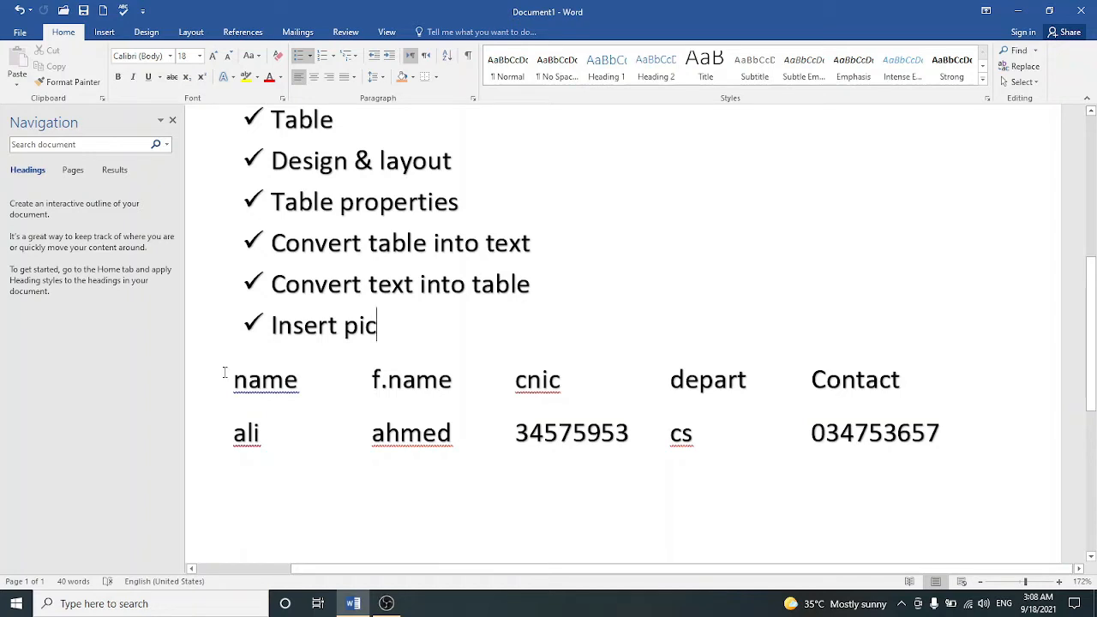
# Step: Turn the two tab-separated lines below the topic list into a 5-column table again, splitting the text at tabs
pyautogui.moveTo(232, 378); pyautogui.dragTo(945, 458)
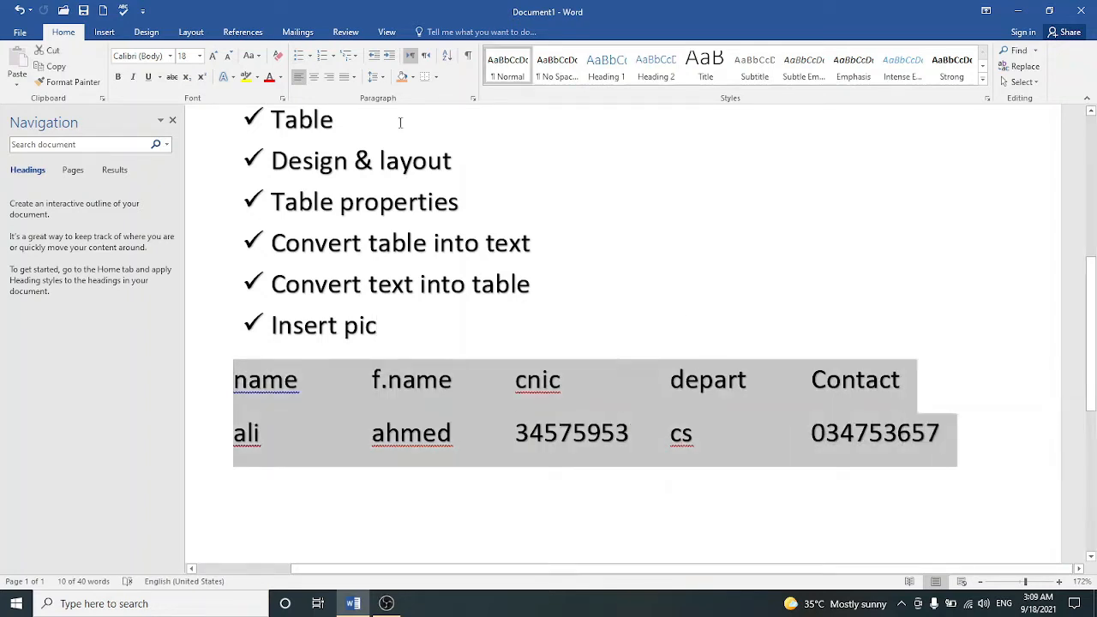
pyautogui.click(103, 32)
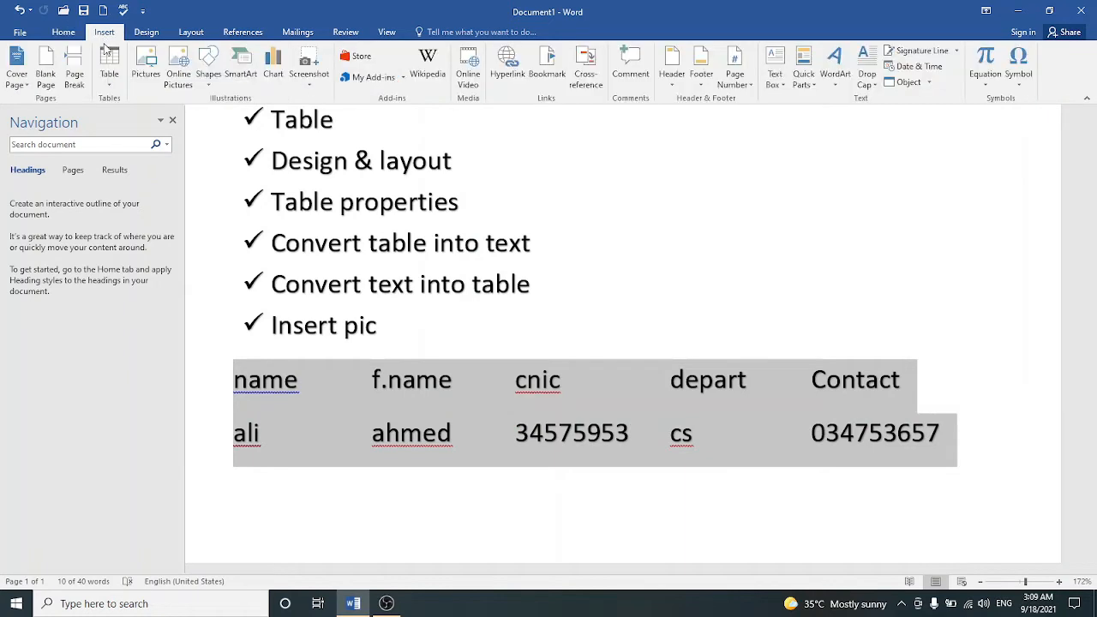
pyautogui.click(109, 67)
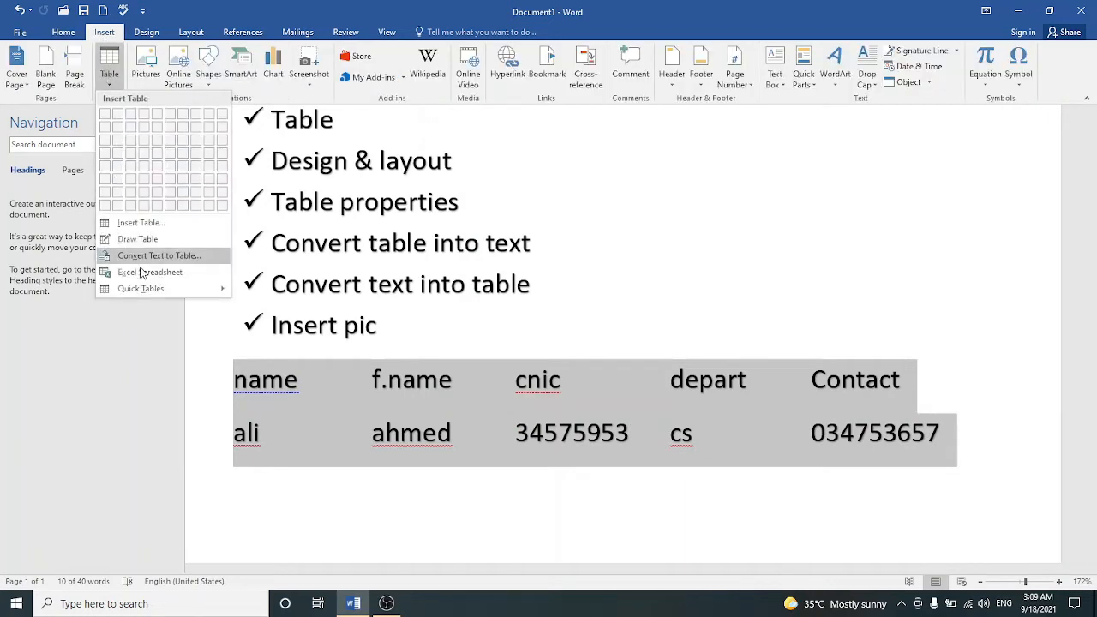
pyautogui.click(139, 261)
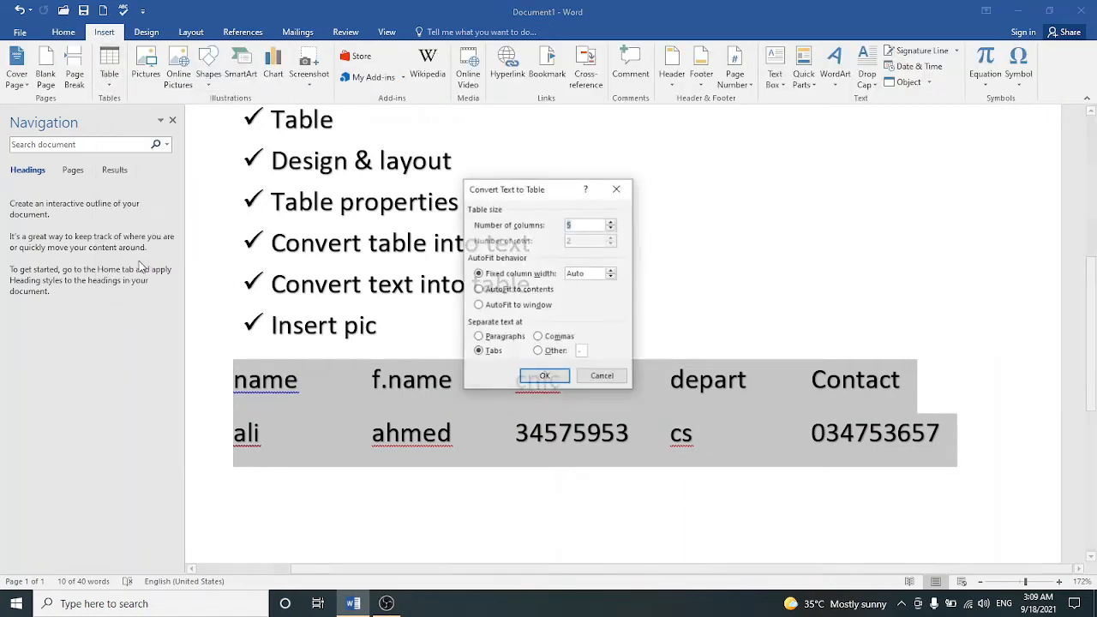
pyautogui.click(532, 382)
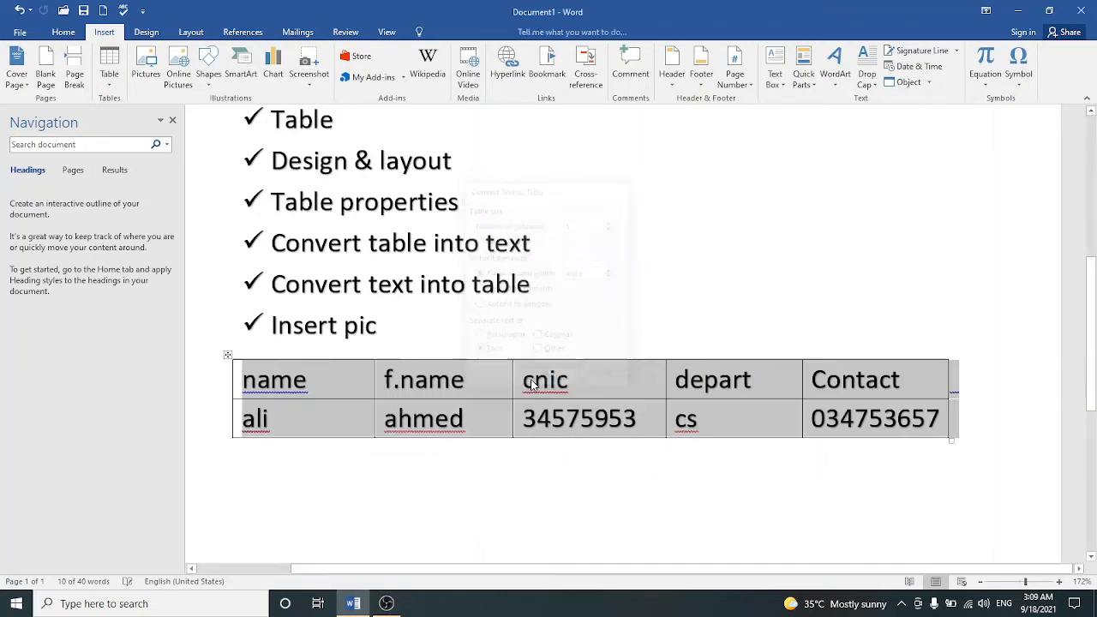
# Step: Convert the whole two-row table back to plain text, separating the entries with tabs
pyautogui.click(947, 483)
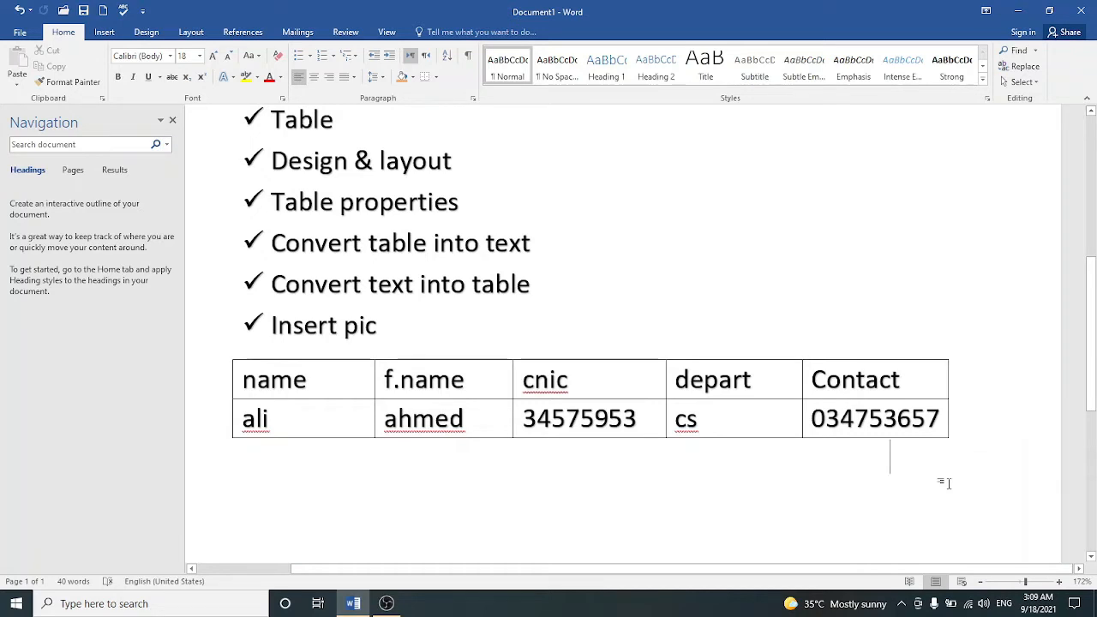
pyautogui.click(228, 357)
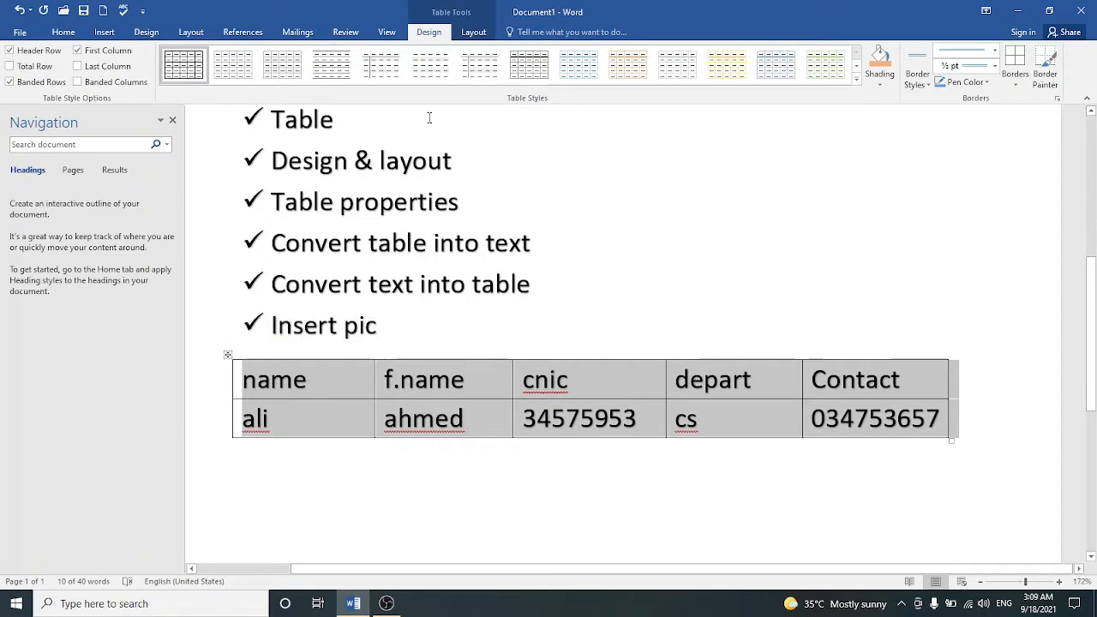
pyautogui.click(484, 32)
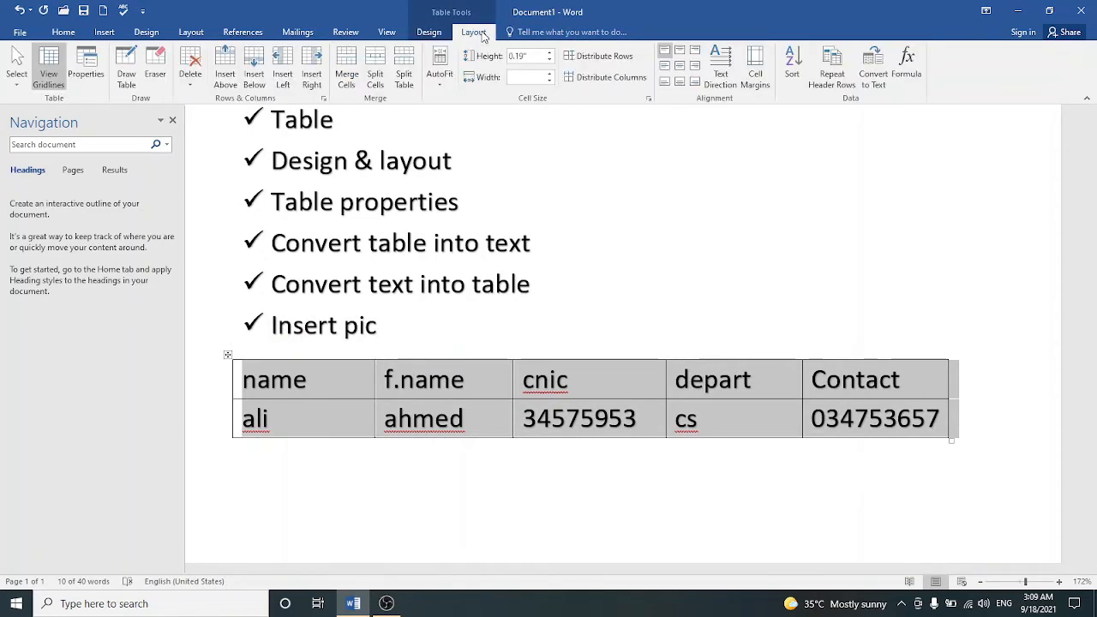
pyautogui.click(872, 82)
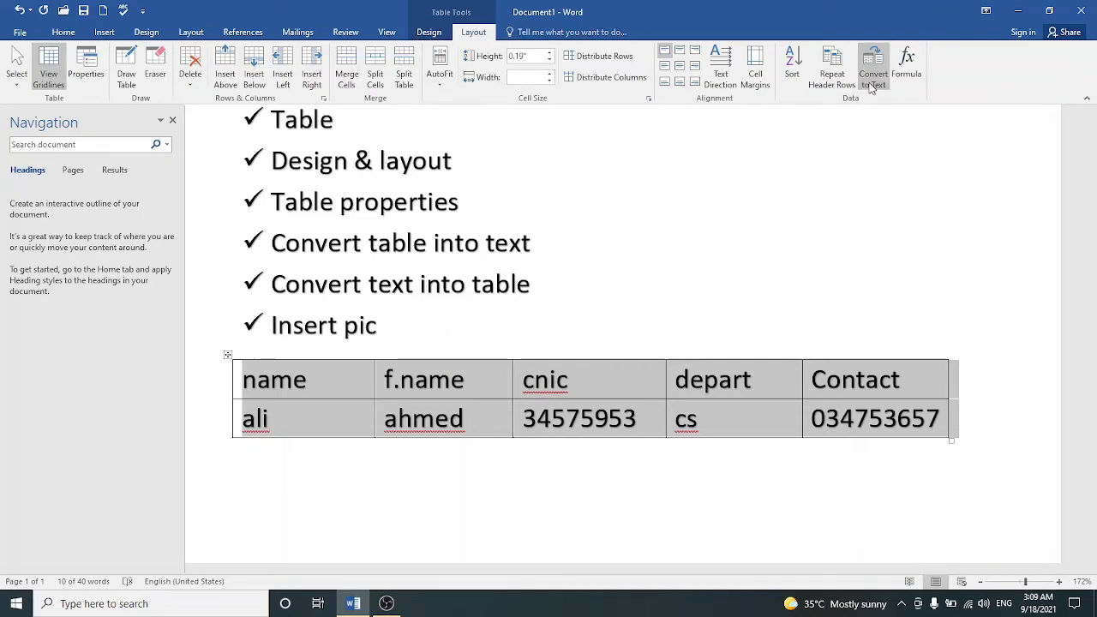
pyautogui.click(533, 342)
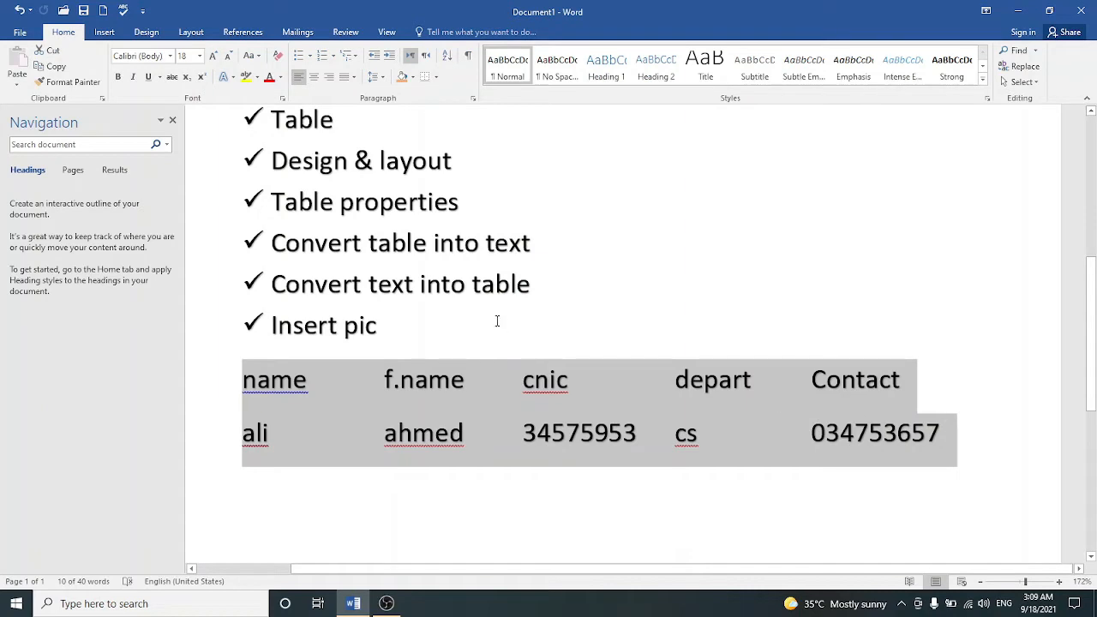
# Step: Convert the selected two lines into a 5-column table with Auto fixed column width, separating text at tabs
pyautogui.click(99, 35)
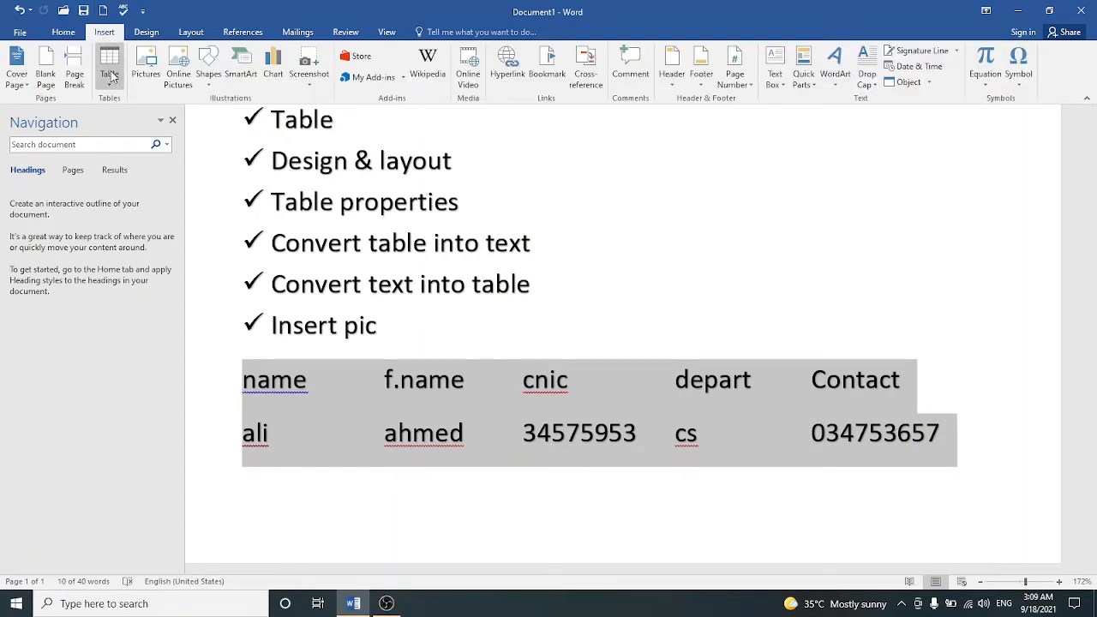
pyautogui.click(109, 68)
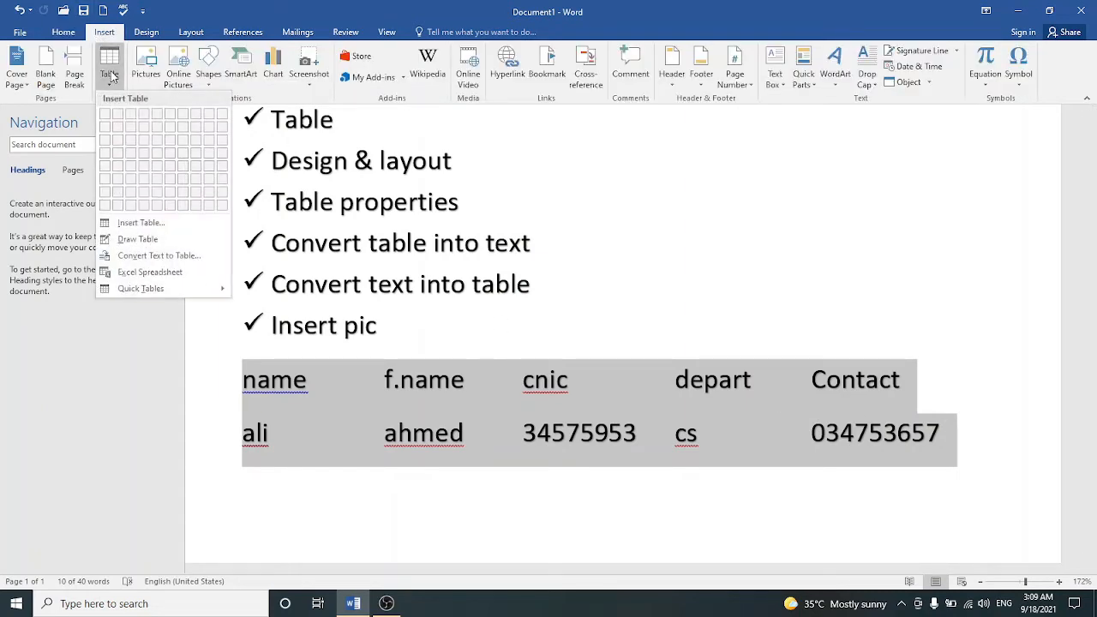
pyautogui.click(156, 256)
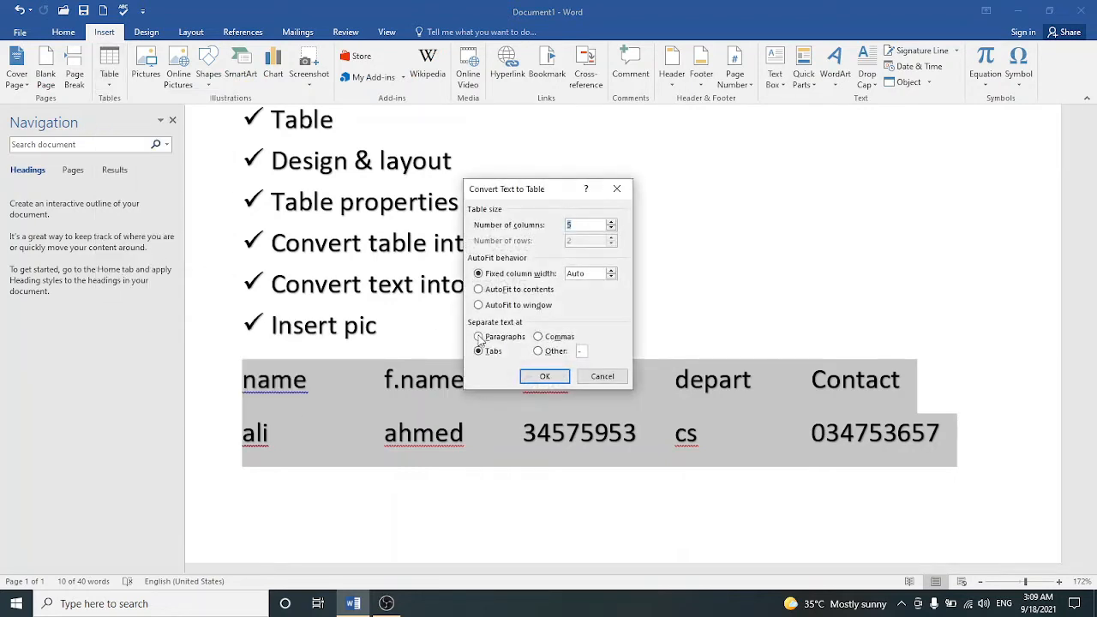
pyautogui.click(545, 378)
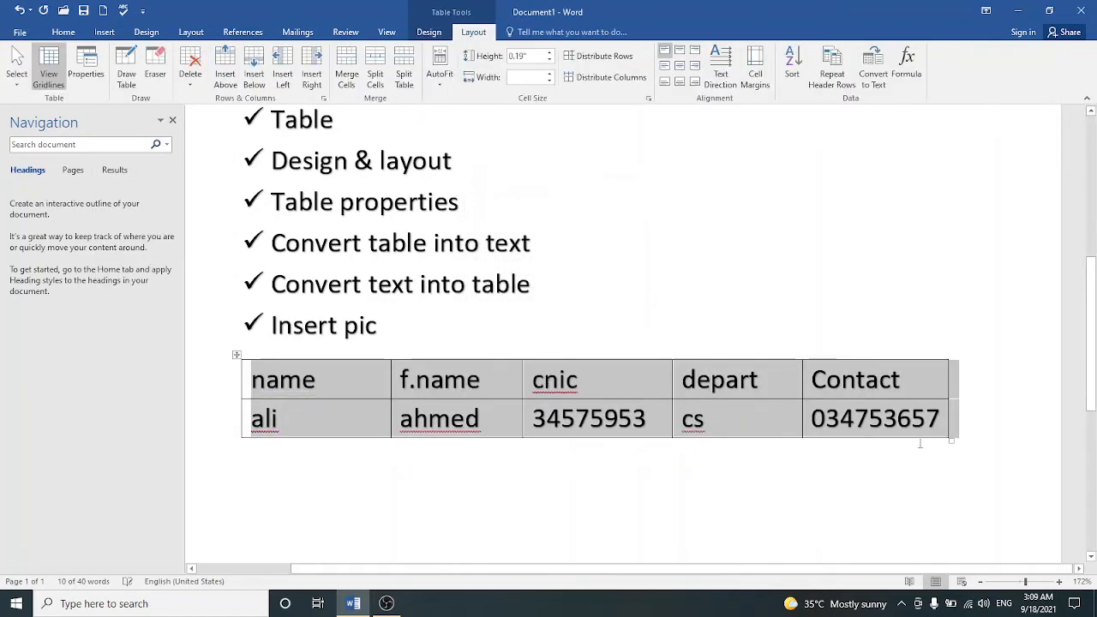
pyautogui.click(1000, 433)
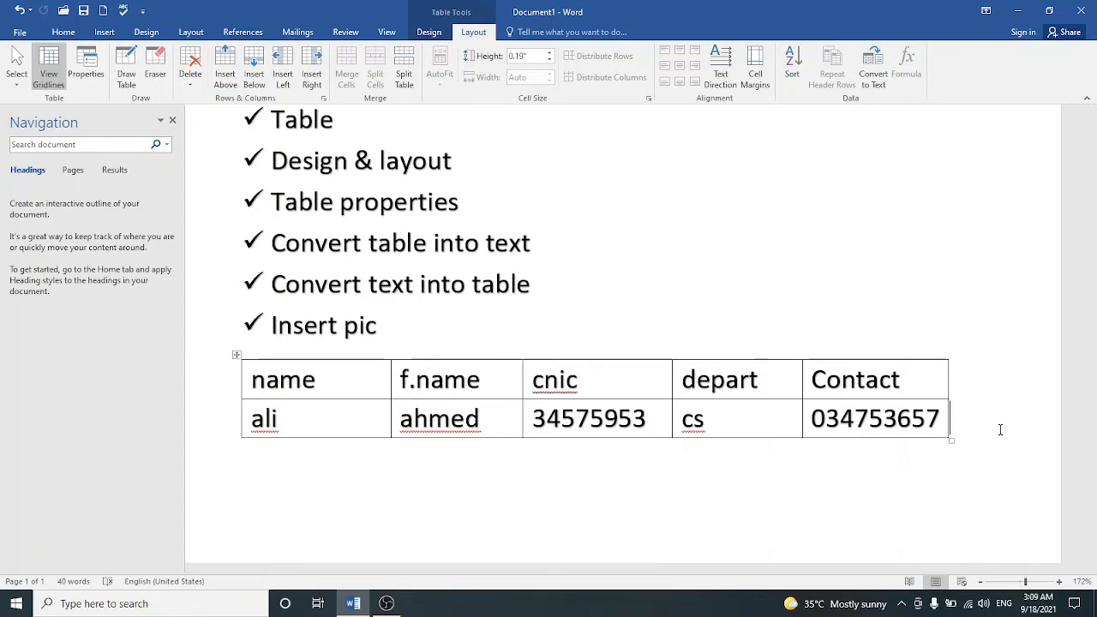
# Step: Try merging the name and f.name heading cells, and undo the merge
pyautogui.moveTo(355, 373); pyautogui.dragTo(432, 377)
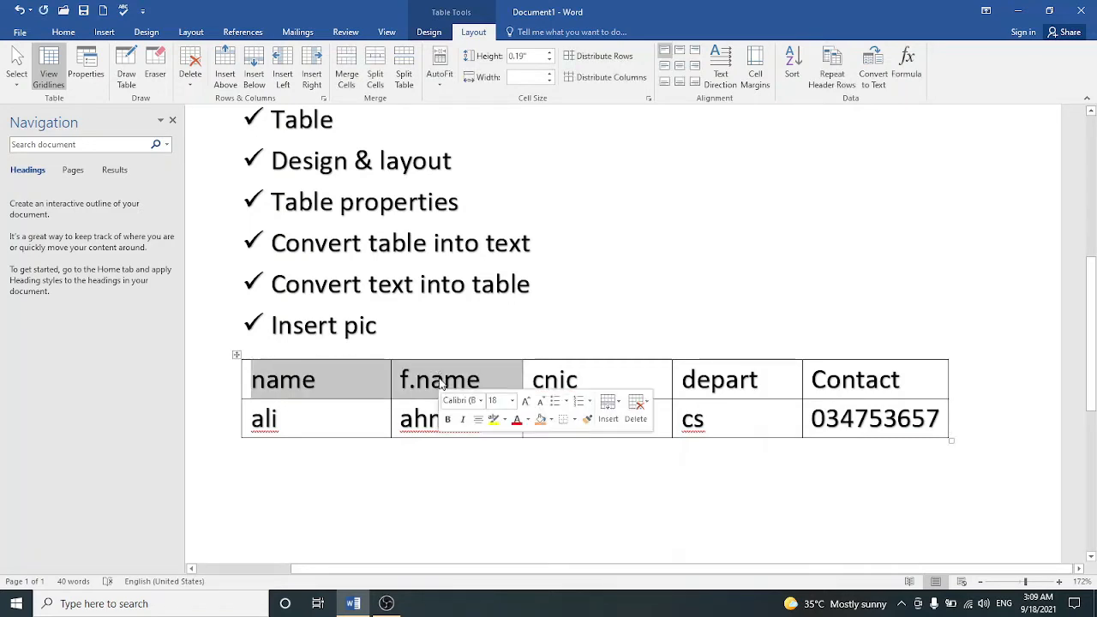
pyautogui.click(347, 68)
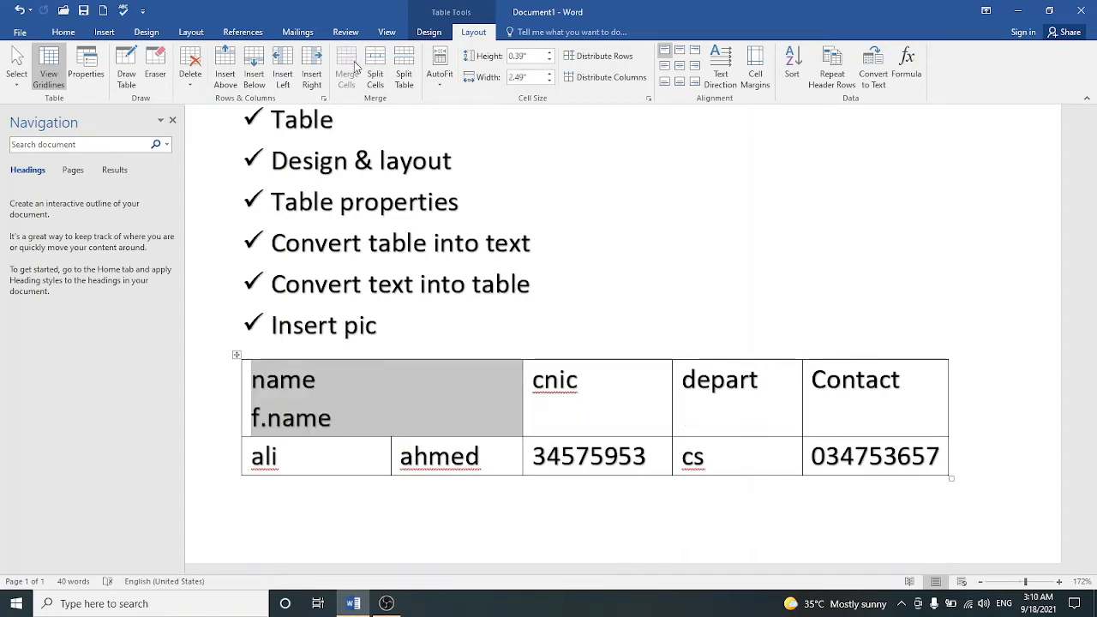
pyautogui.hotkey('ctrl', 'z')
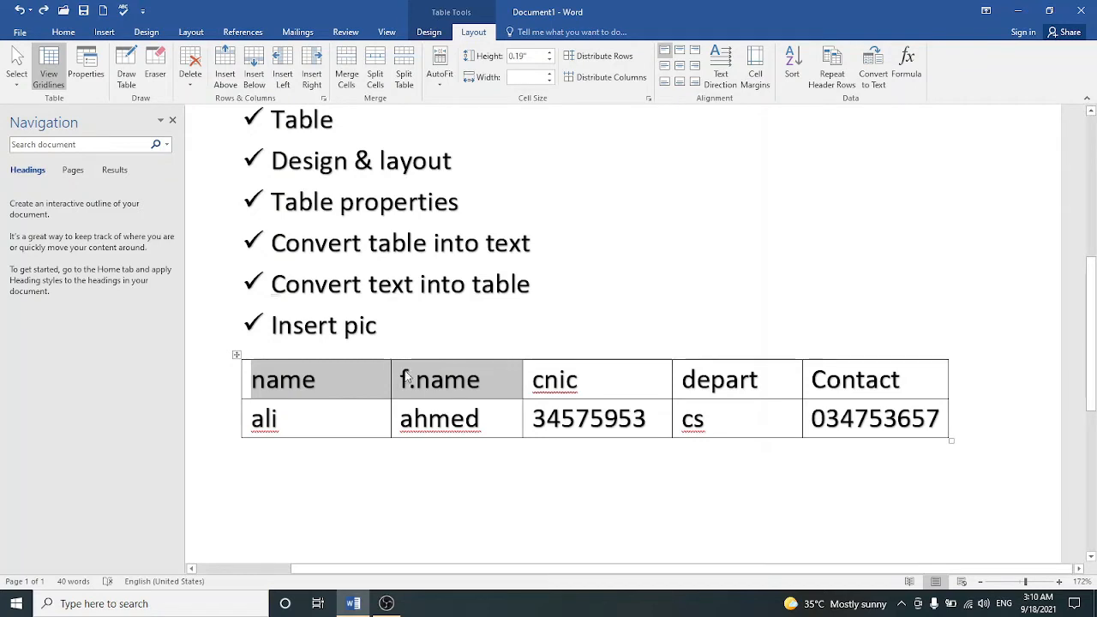
# Step: Merge the name and f.name heading cells into a single cell
pyautogui.rightClick(408, 377)
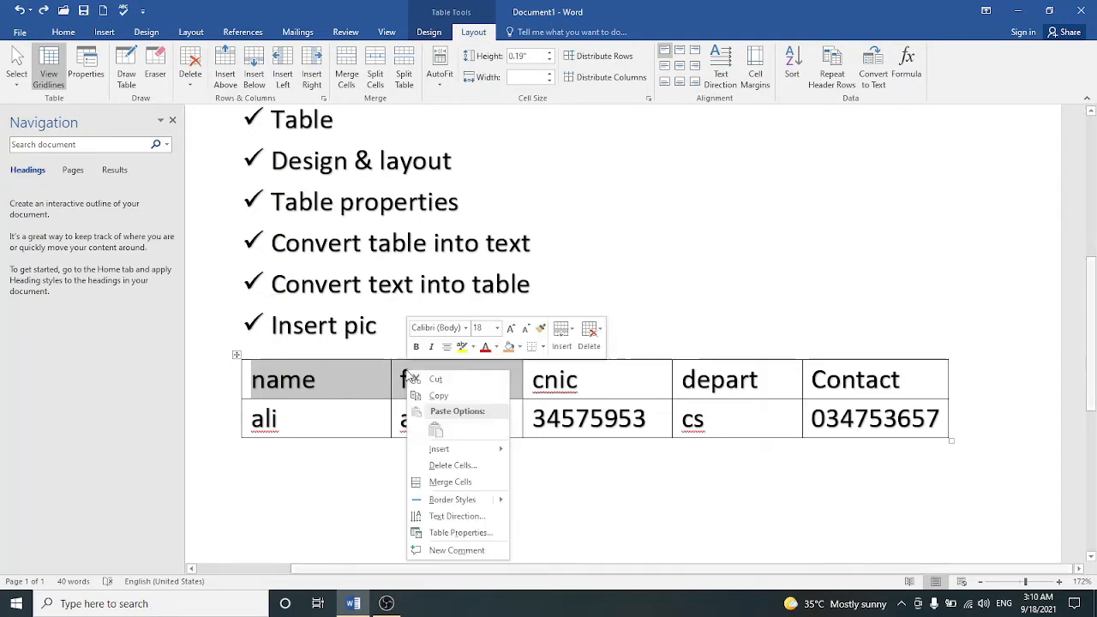
pyautogui.click(450, 482)
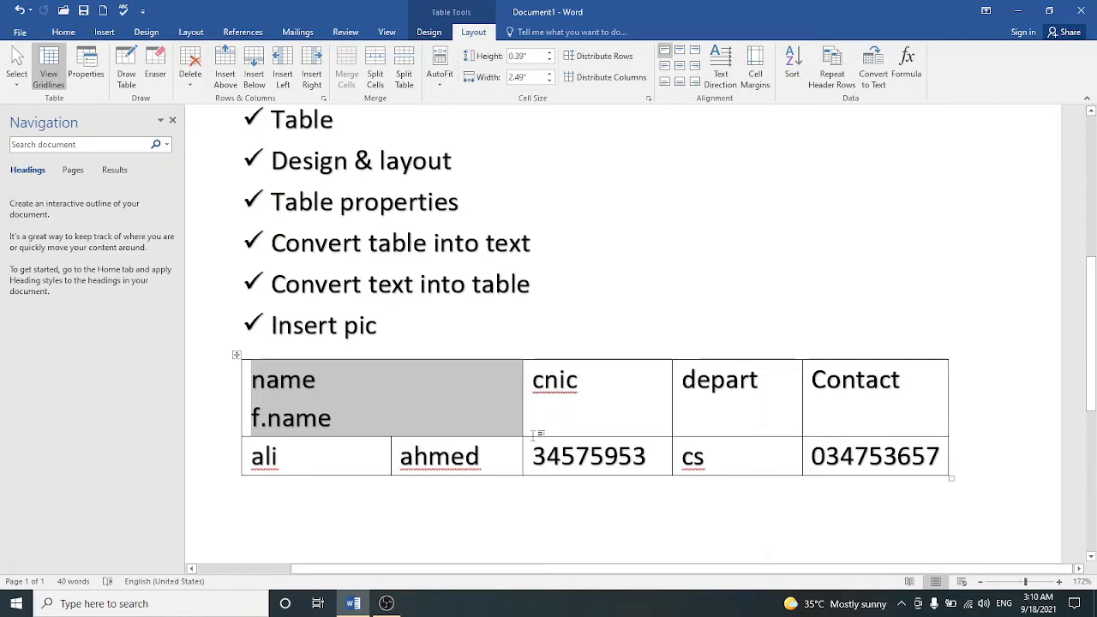
pyautogui.click(837, 409)
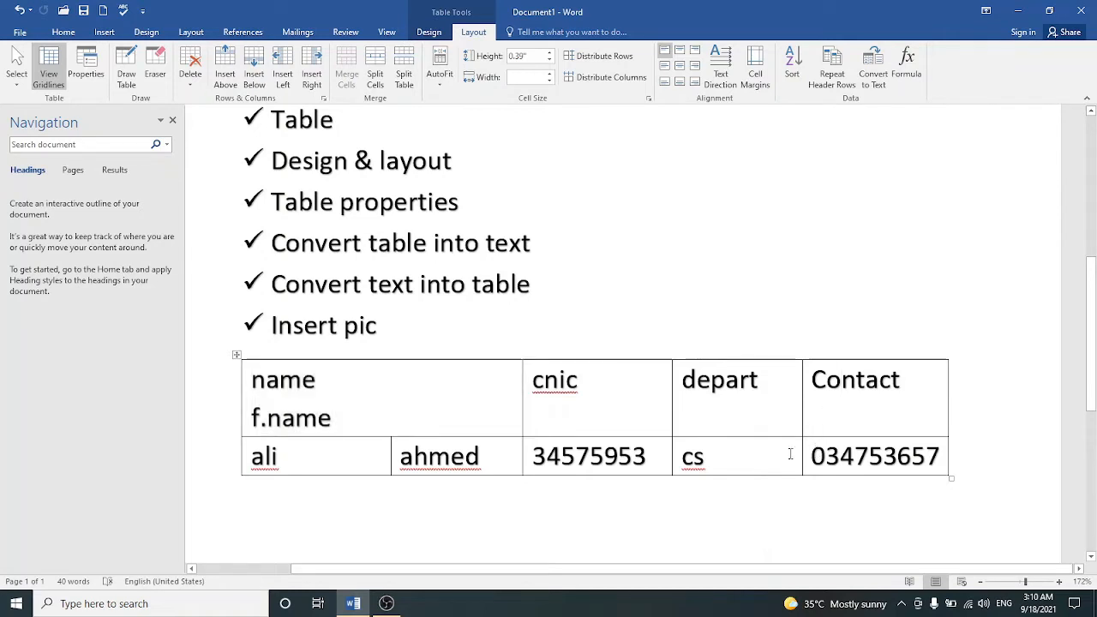
# Step: Insert an empty row at the bottom of the table, below the data row
pyautogui.moveTo(236, 478)
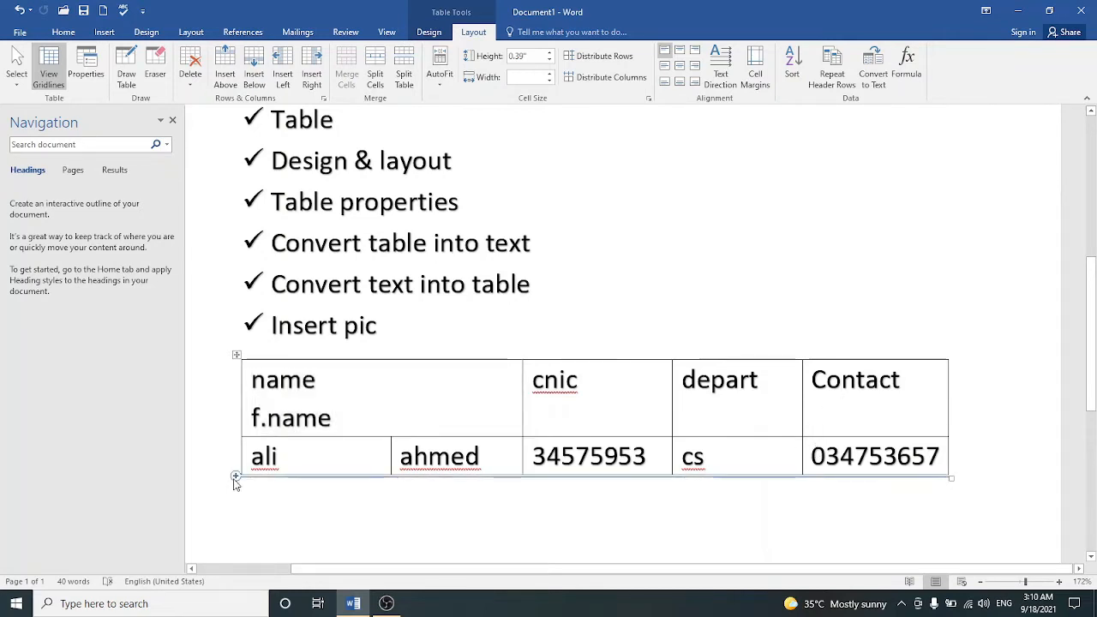
pyautogui.click(235, 477)
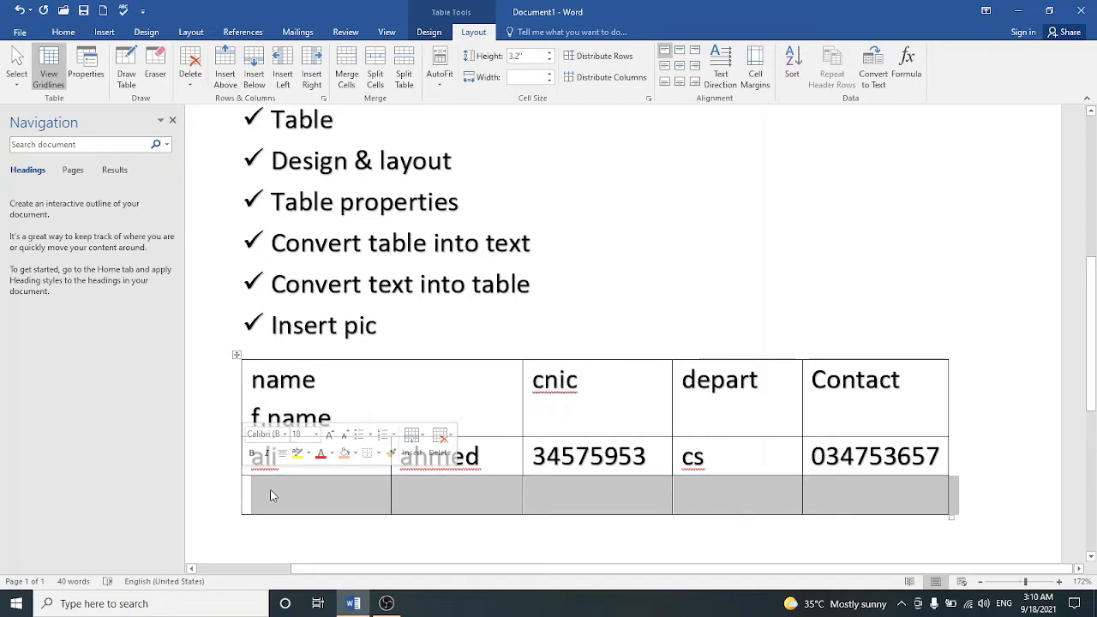
pyautogui.click(270, 495)
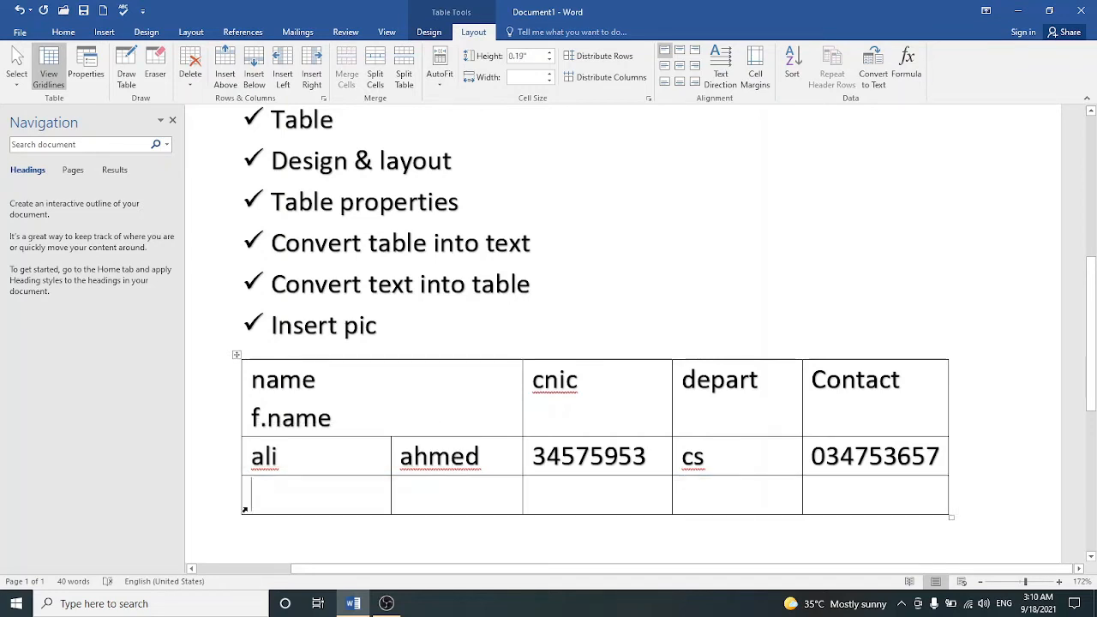
# Step: Split the first cell of the empty bottom row into 4 columns and 1 row
pyautogui.click(244, 510)
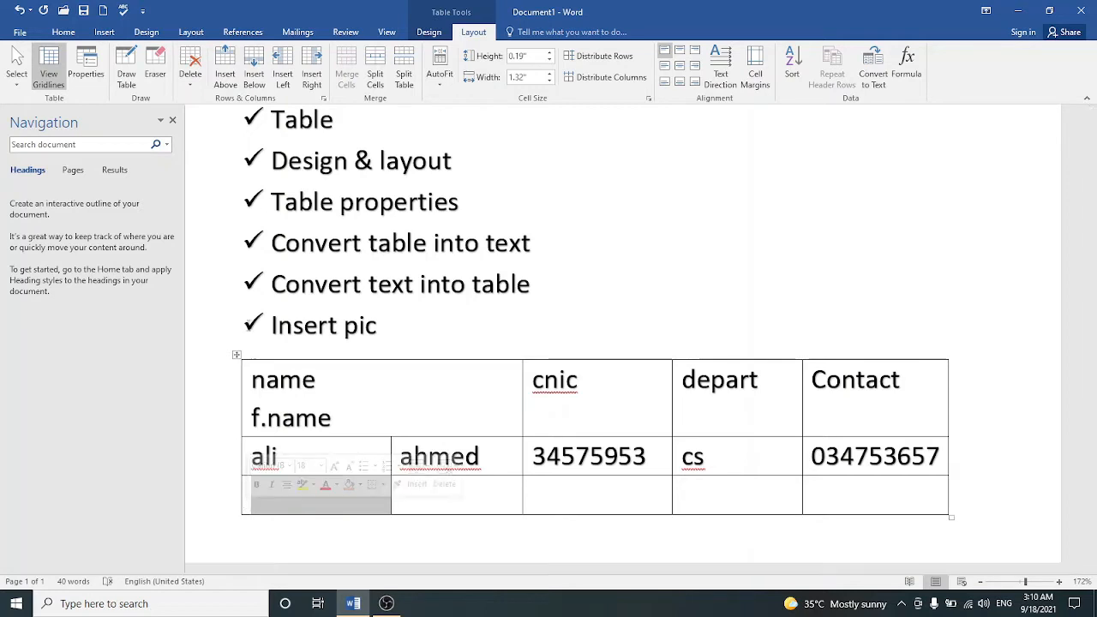
pyautogui.click(376, 79)
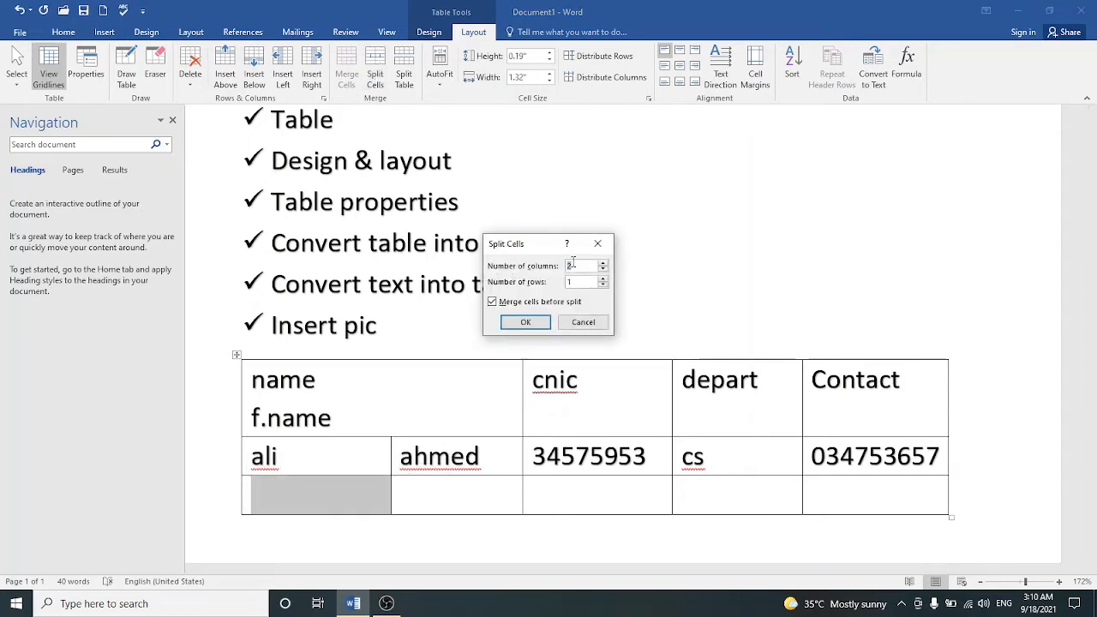
pyautogui.write('4')
pyautogui.click(541, 322)
# Step: Split the bottom-row cell under the f.name data entry into 2 columns and 1 row
pyautogui.click(434, 497)
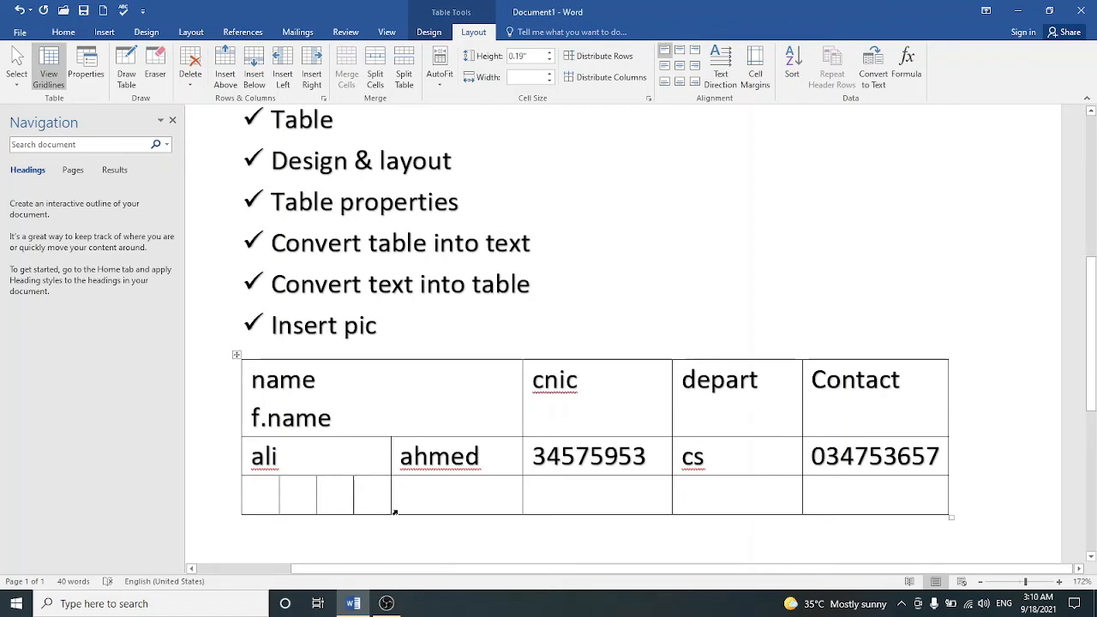
pyautogui.click(396, 512)
pyautogui.rightClick(396, 513)
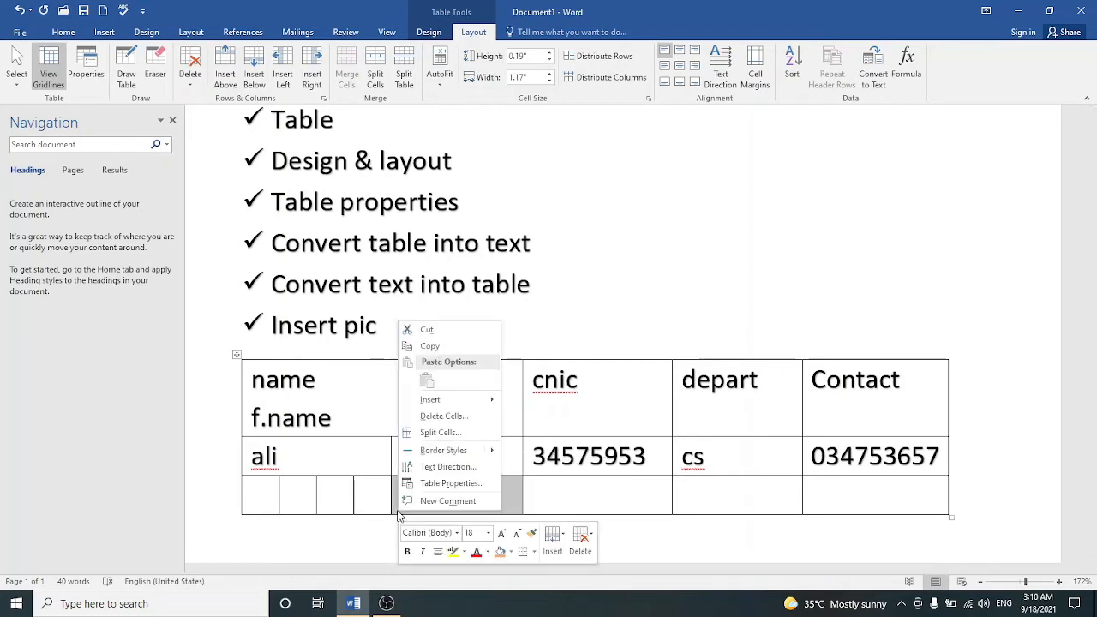
pyautogui.click(433, 434)
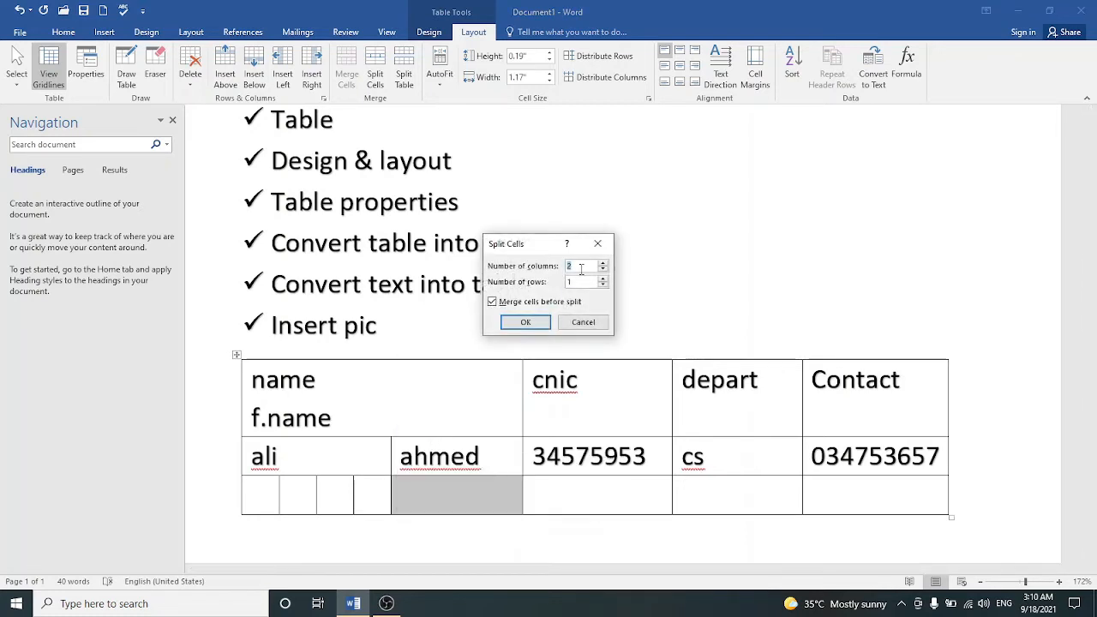
pyautogui.click(526, 323)
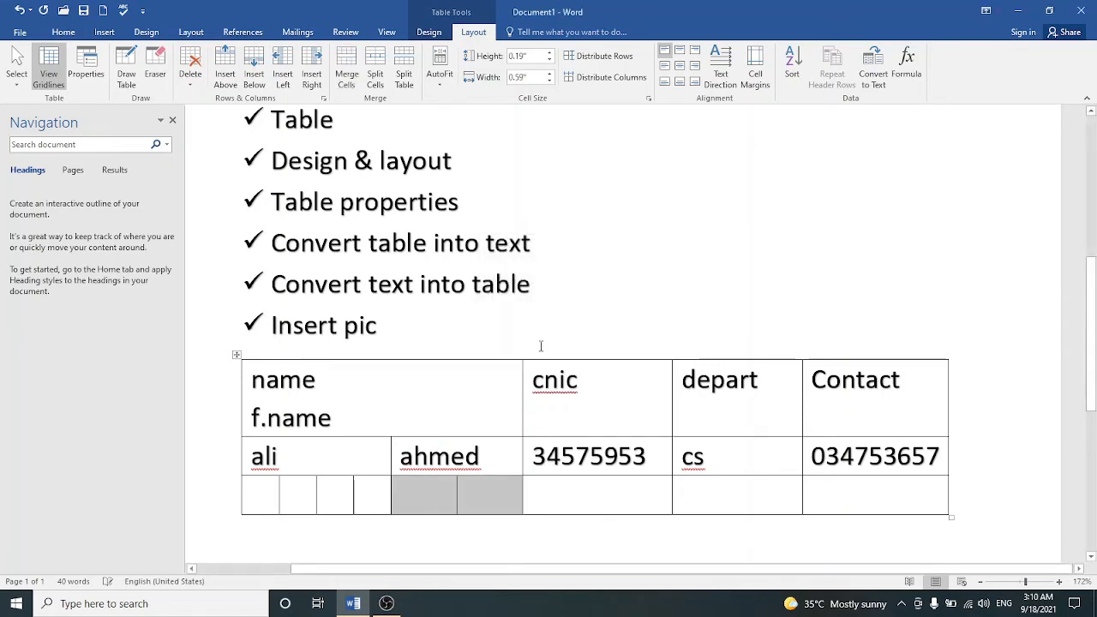
pyautogui.click(583, 490)
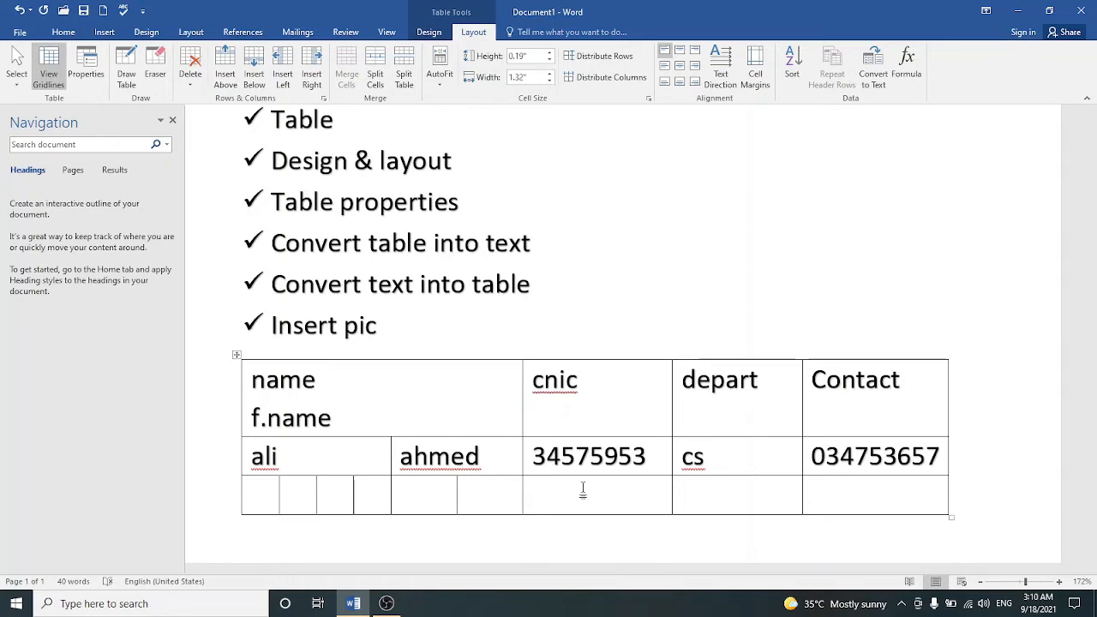
# Step: Apply AutoFit Contents to the whole table, followed by AutoFit Window
pyautogui.click(235, 357)
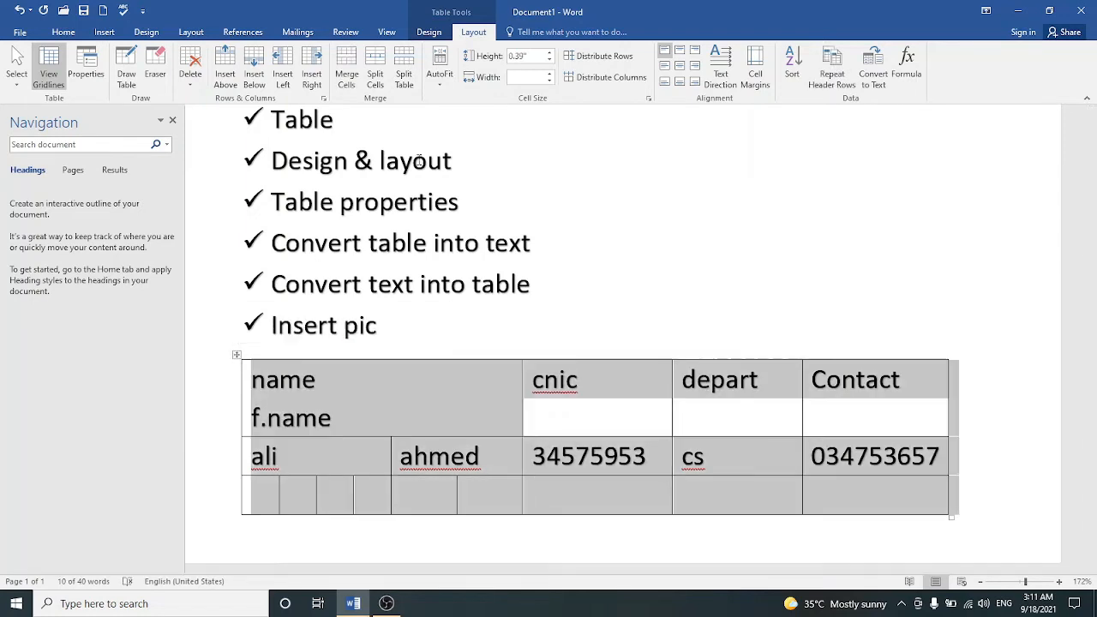
pyautogui.click(442, 84)
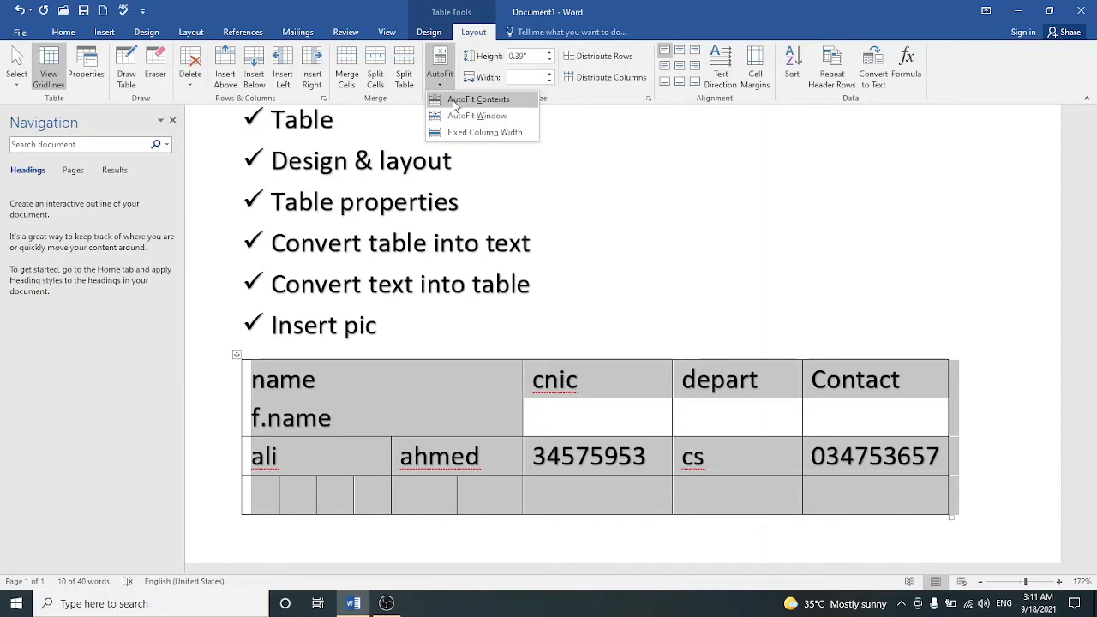
pyautogui.click(454, 100)
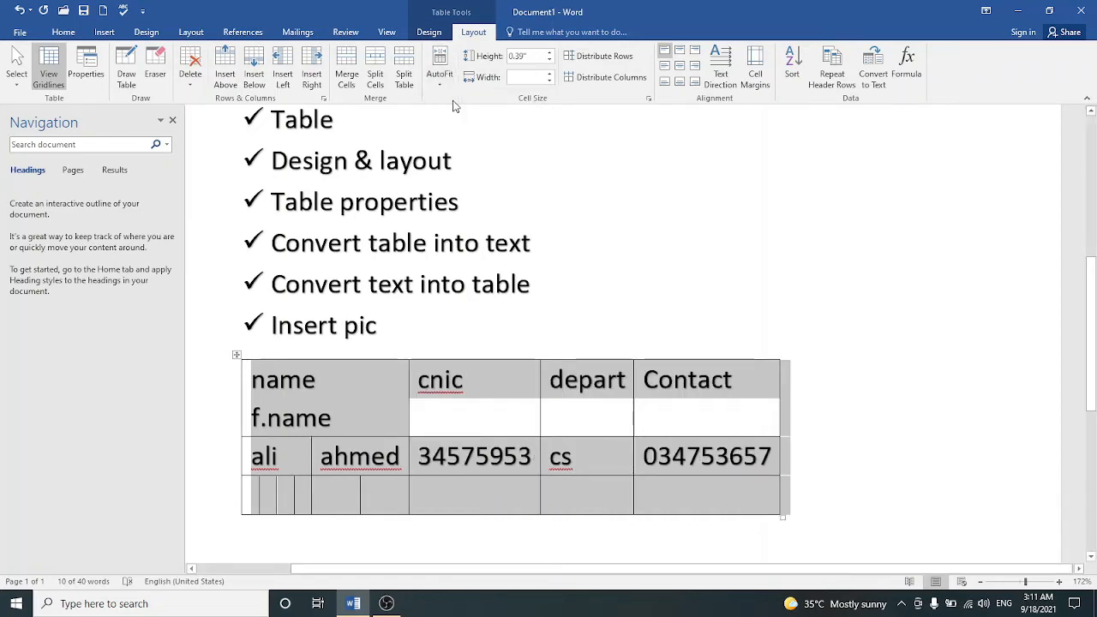
pyautogui.click(440, 70)
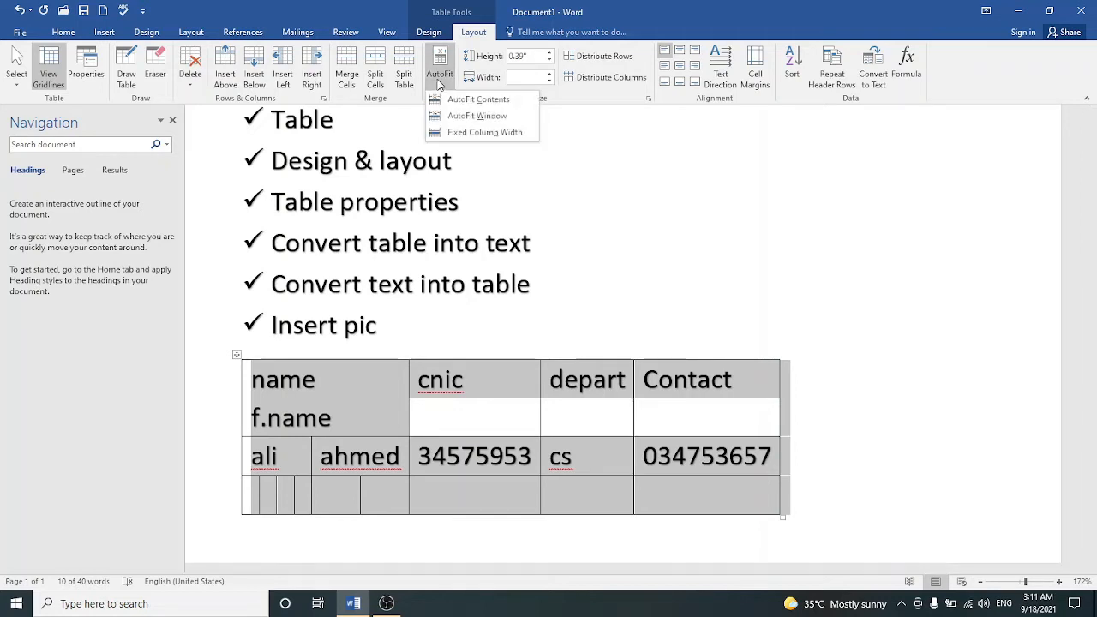
pyautogui.click(453, 117)
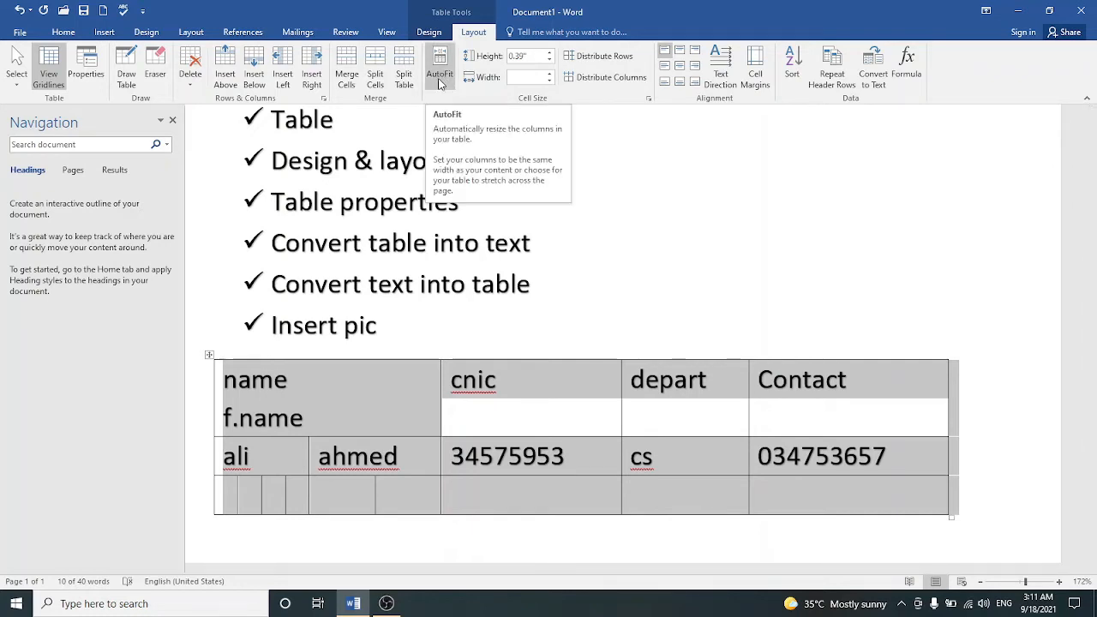
# Step: Set the whole table to Fixed Column Width, followed by AutoFit Contents
pyautogui.click(440, 77)
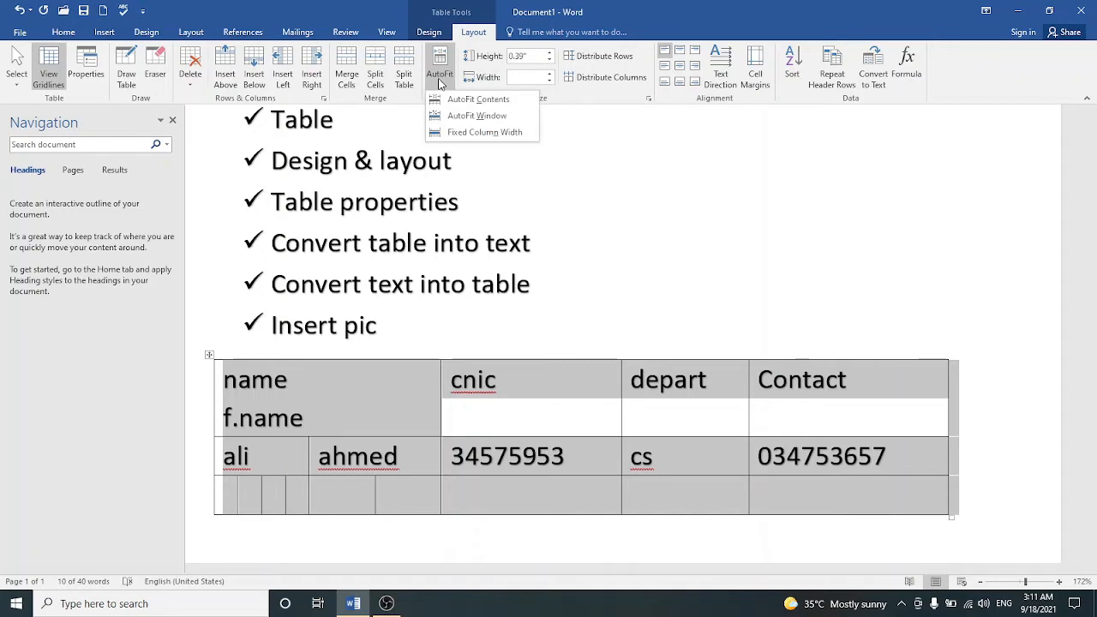
pyautogui.click(453, 132)
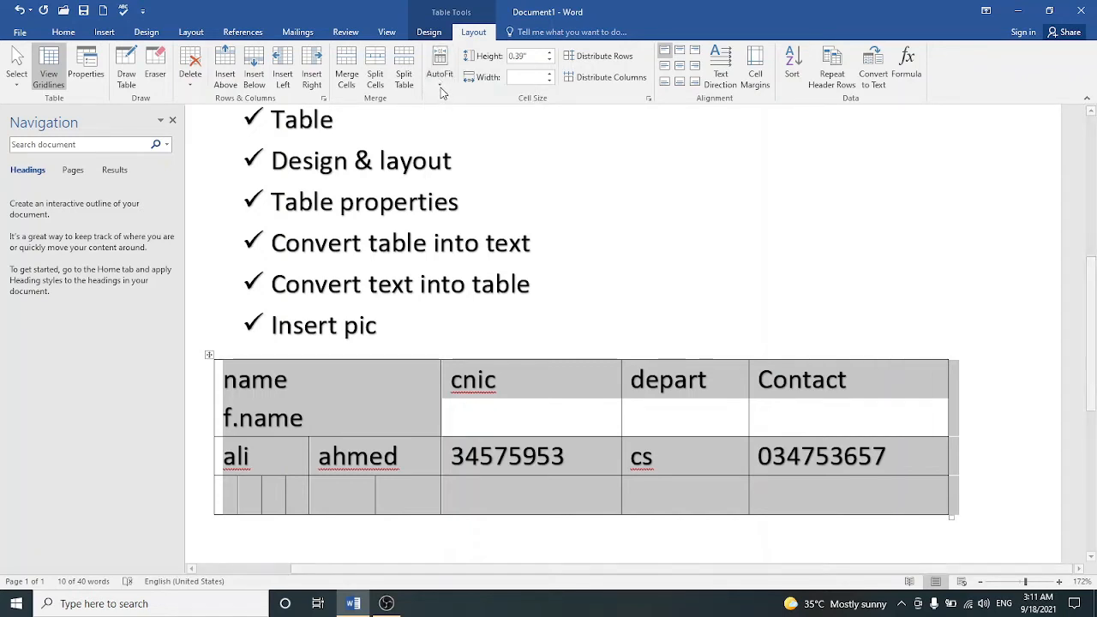
pyautogui.click(440, 85)
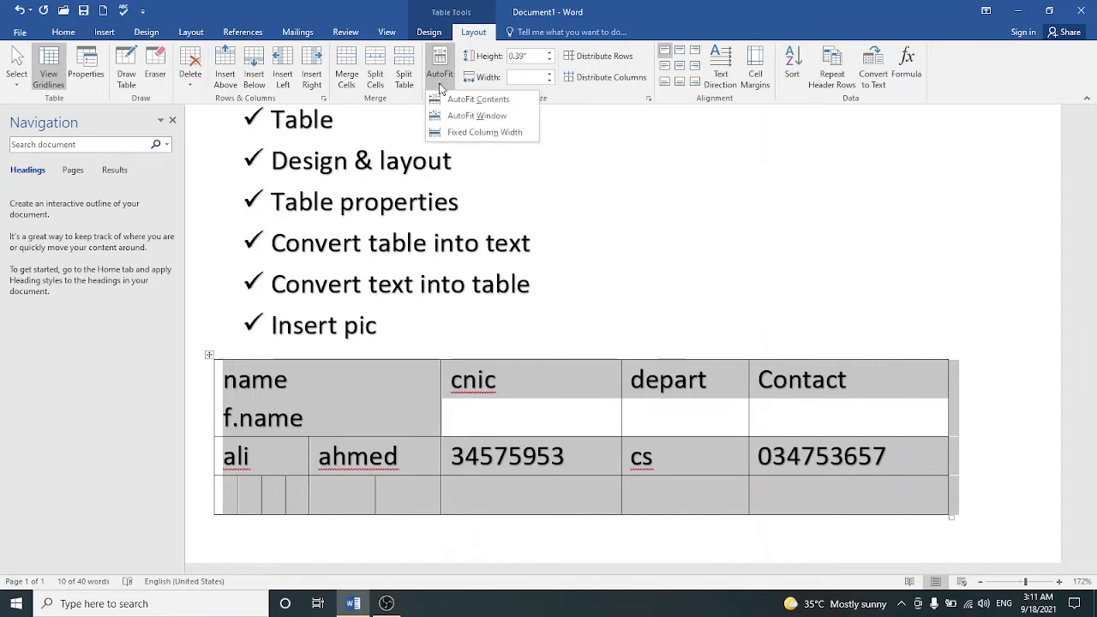
pyautogui.click(446, 101)
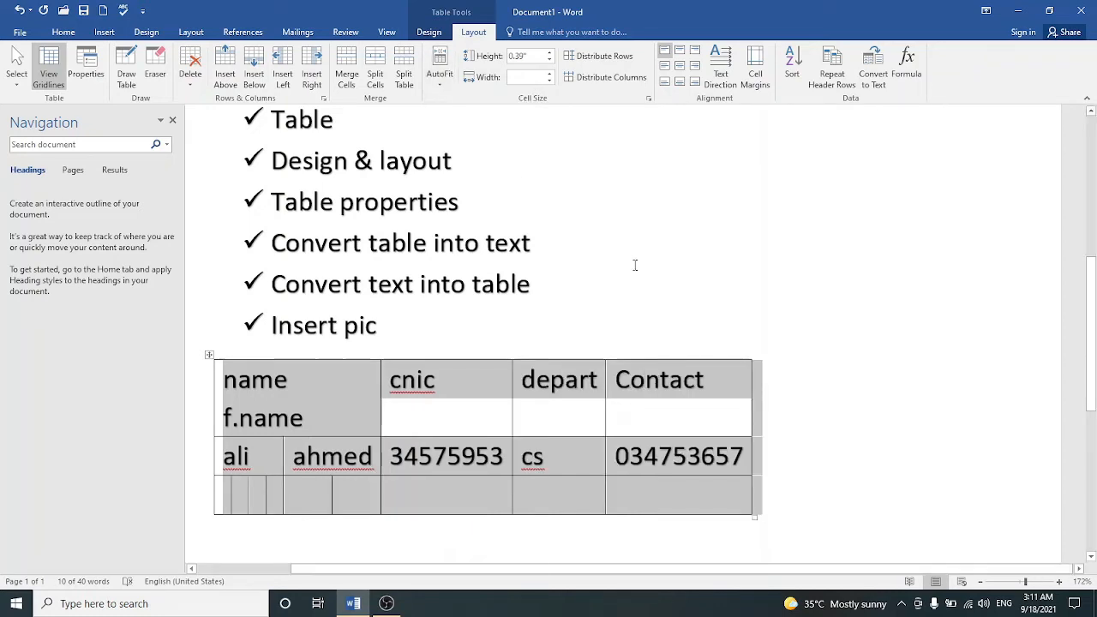
# Step: Add an empty row below the last row of the table
pyautogui.click(810, 489)
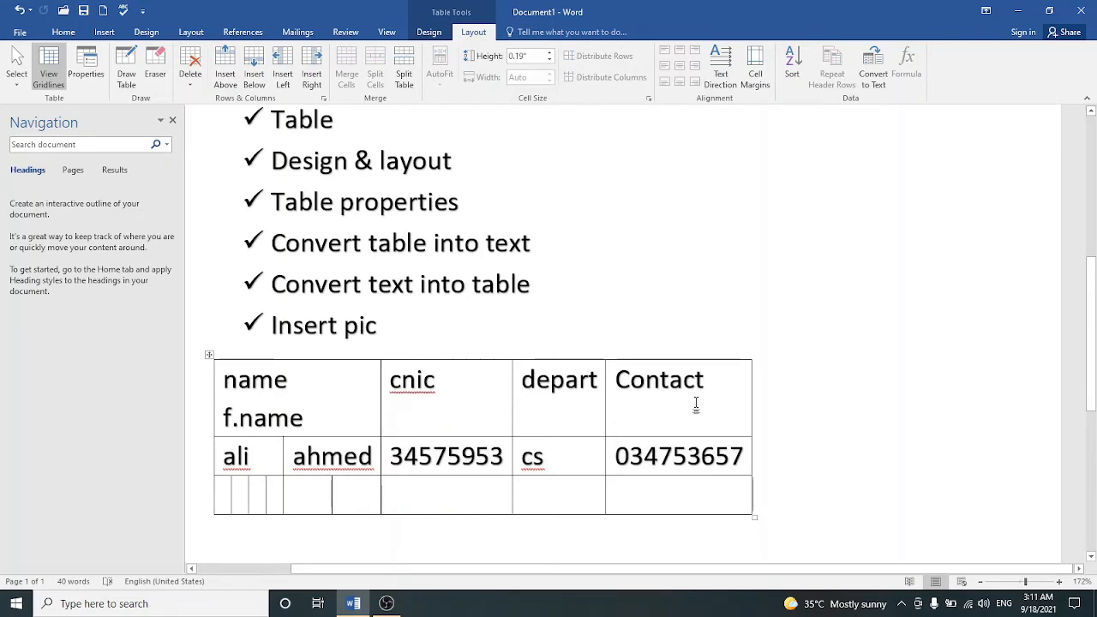
pyautogui.press('Return')
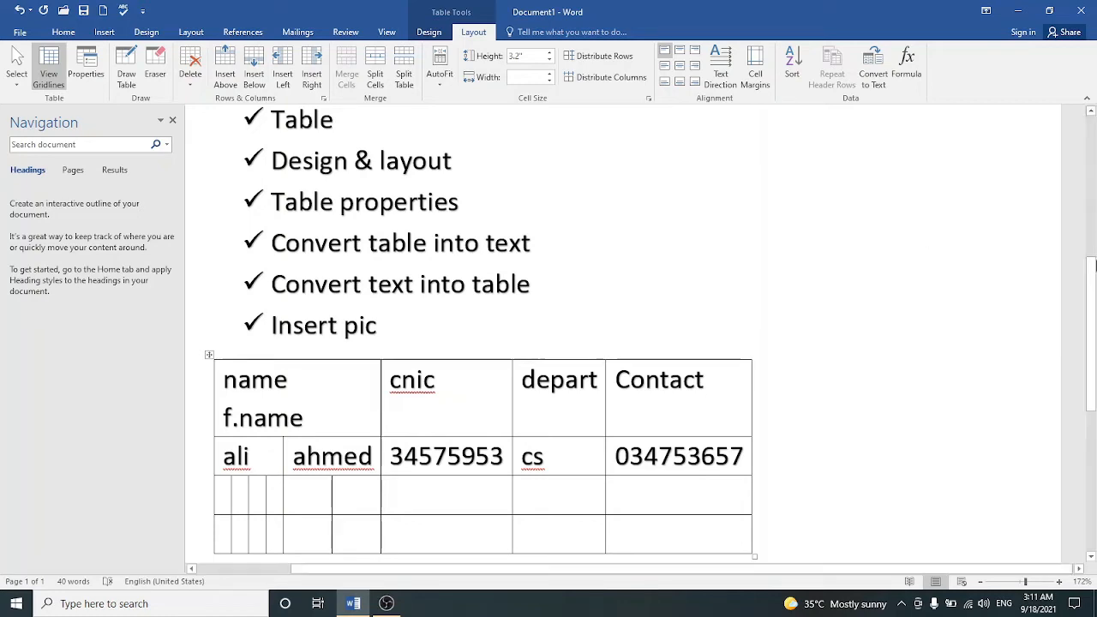
# Step: Insert a page break in the blank area below the table to start a second page
pyautogui.moveTo(1096, 290); pyautogui.dragTo(1096, 471)
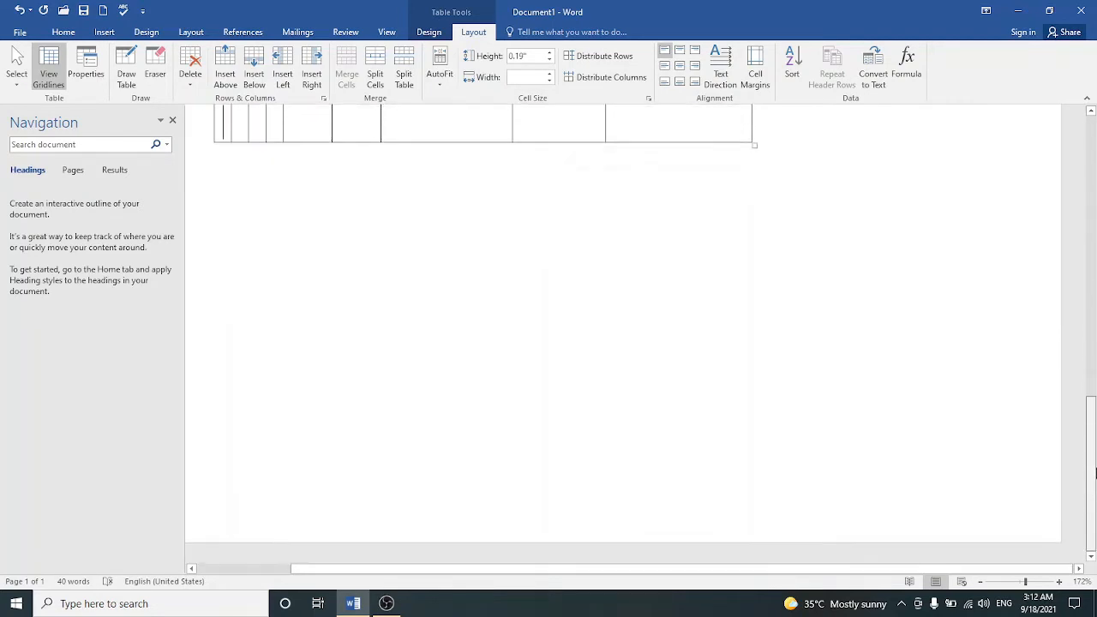
pyautogui.click(555, 450)
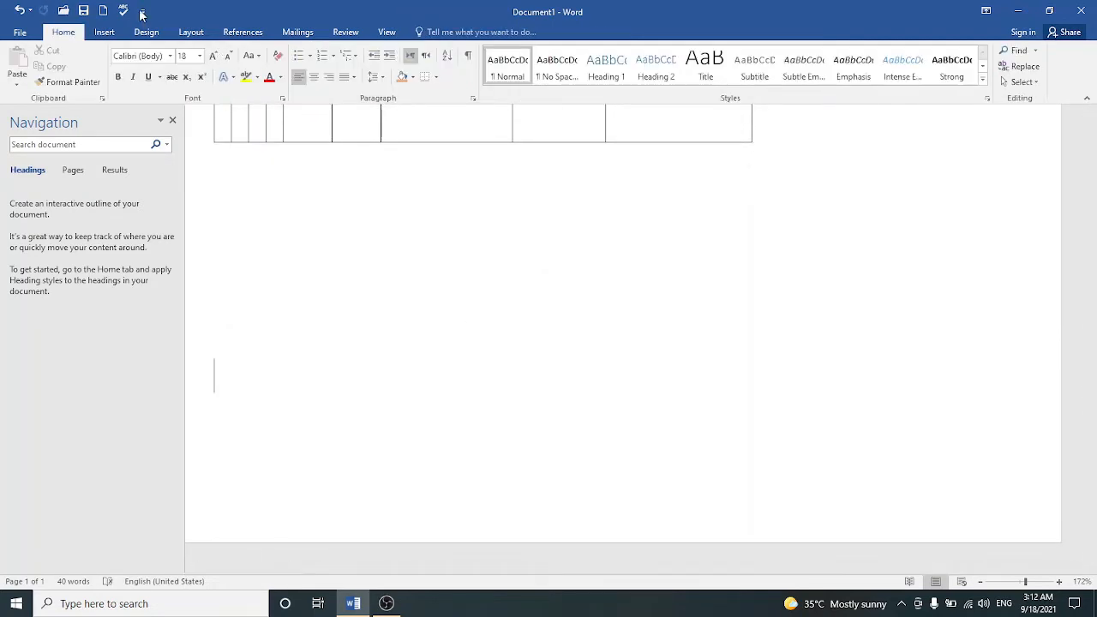
pyautogui.click(114, 32)
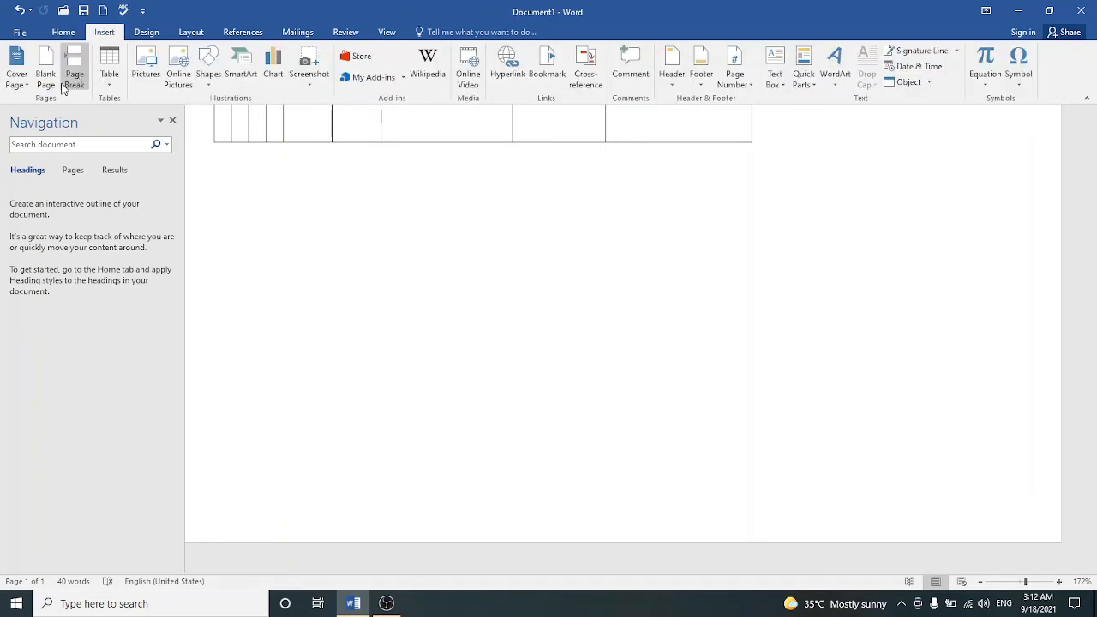
pyautogui.click(63, 89)
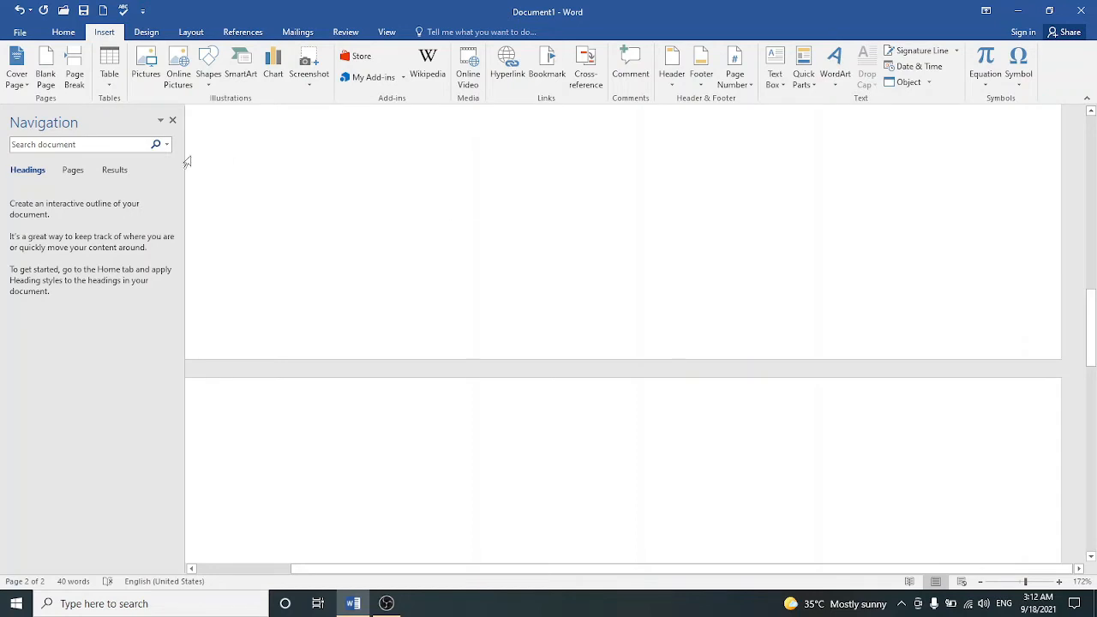
# Step: Insert the picture pic1 from the Ms office course folder on Local Disk (E:) into the second page
pyautogui.click(144, 69)
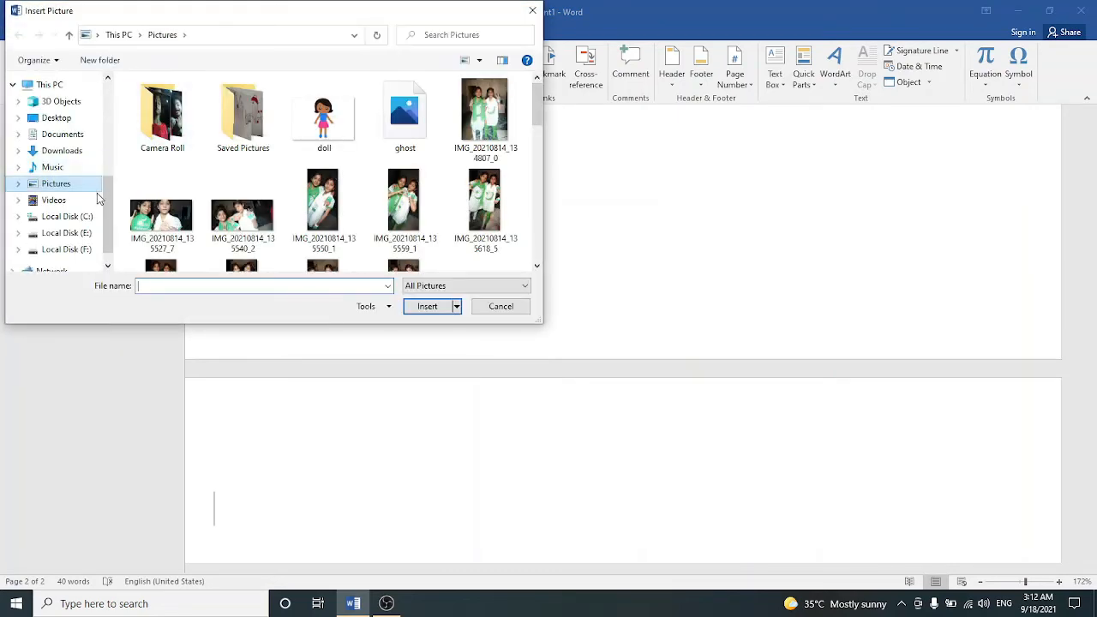
pyautogui.click(79, 234)
pyautogui.doubleClick(243, 106)
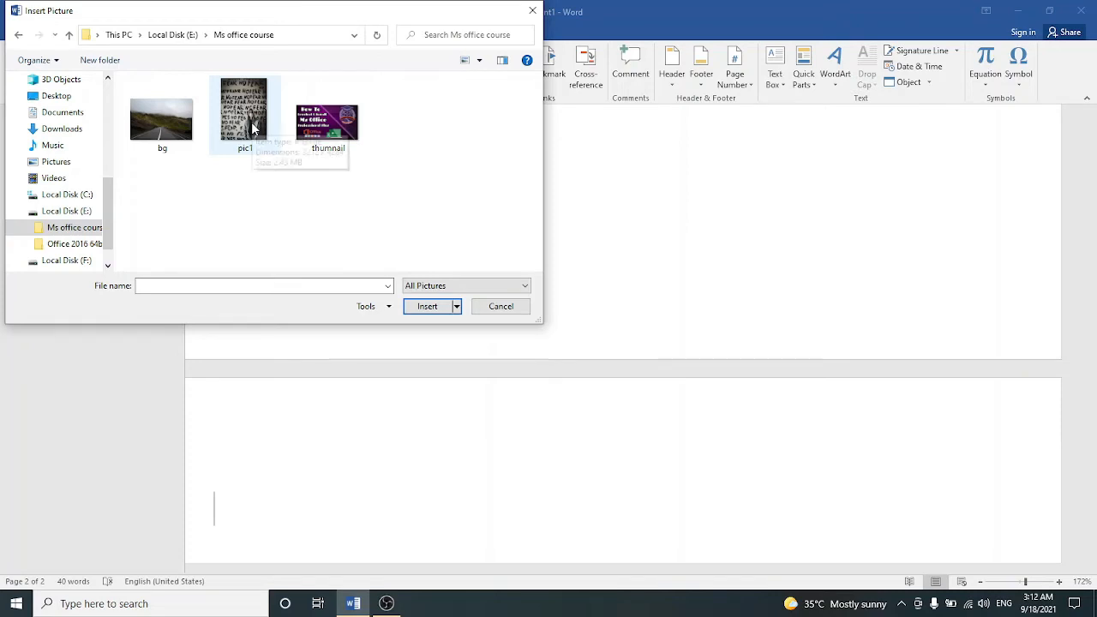
pyautogui.click(251, 127)
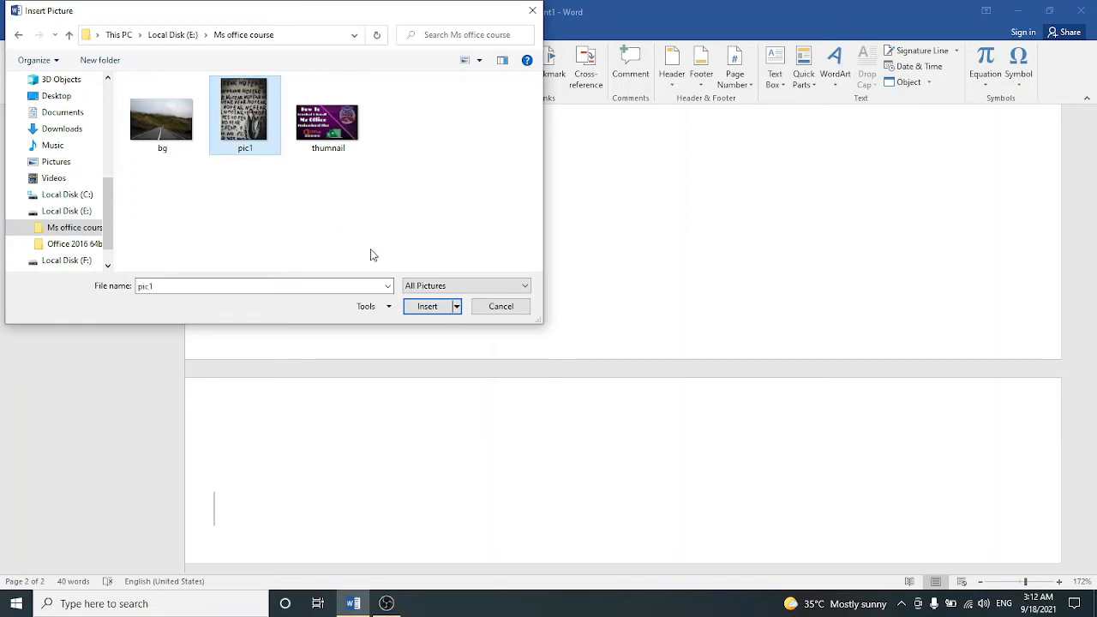
pyautogui.click(428, 307)
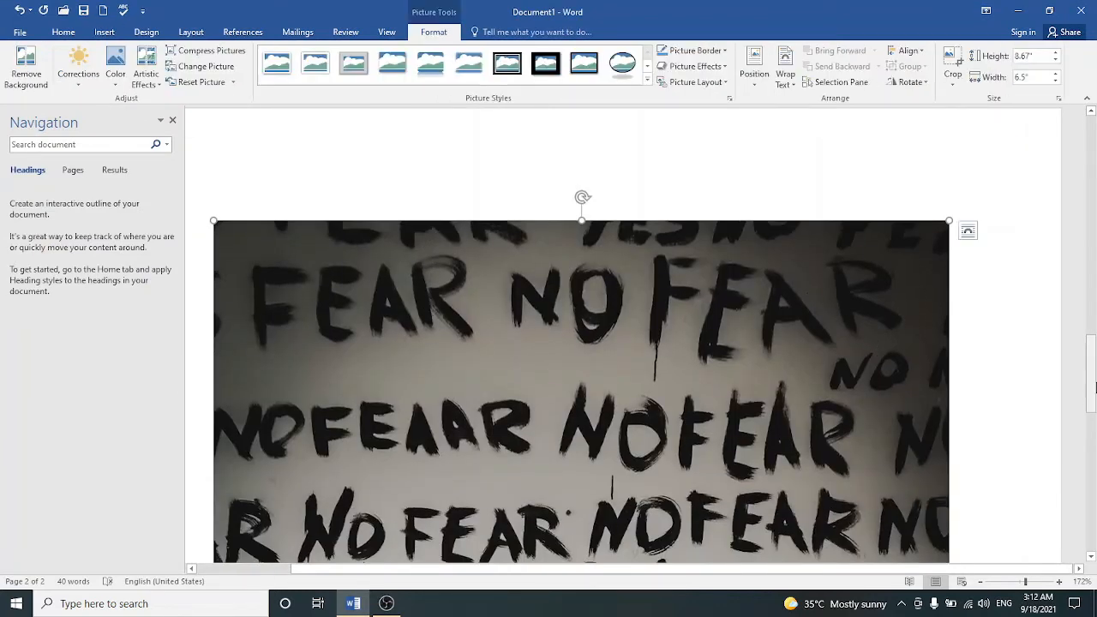
pyautogui.moveTo(1094, 388); pyautogui.dragTo(1070, 437)
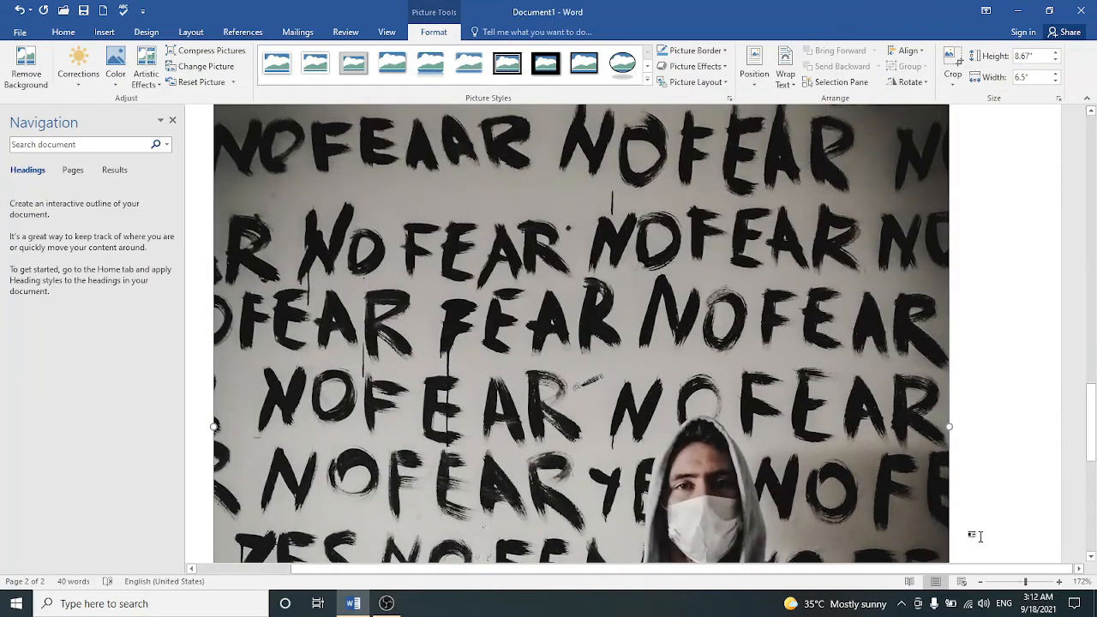
pyautogui.moveTo(1026, 583); pyautogui.dragTo(1014, 583)
pyautogui.moveTo(1094, 493)
pyautogui.mouseDown()
pyautogui.moveTo(1095, 458)
pyautogui.moveTo(1094, 488)
pyautogui.moveTo(1094, 479)
pyautogui.mouseUp()
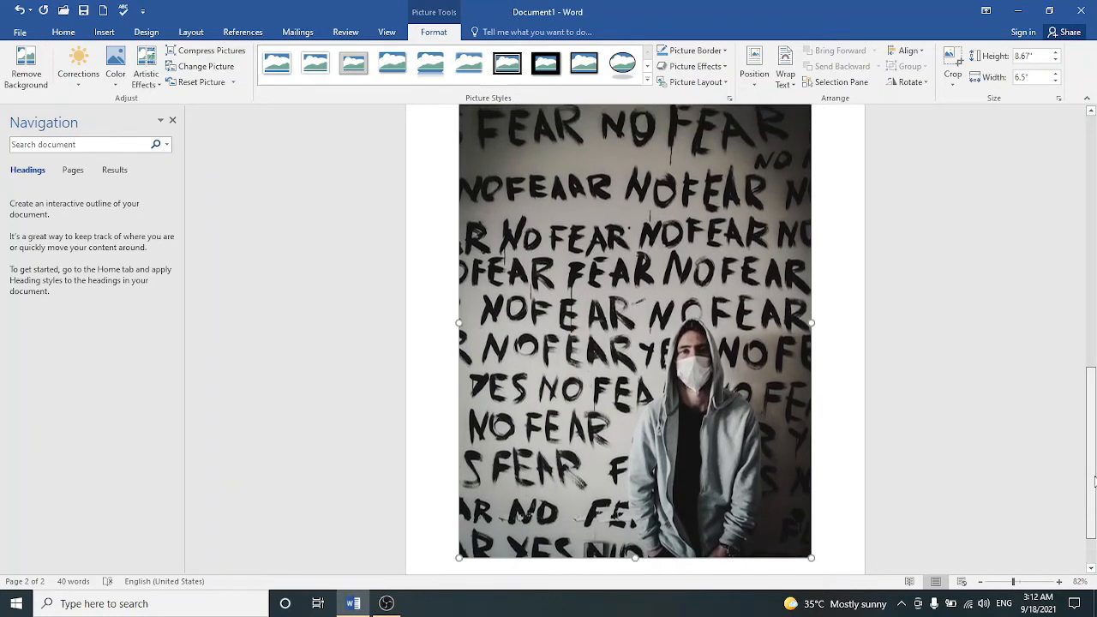
pyautogui.click(105, 32)
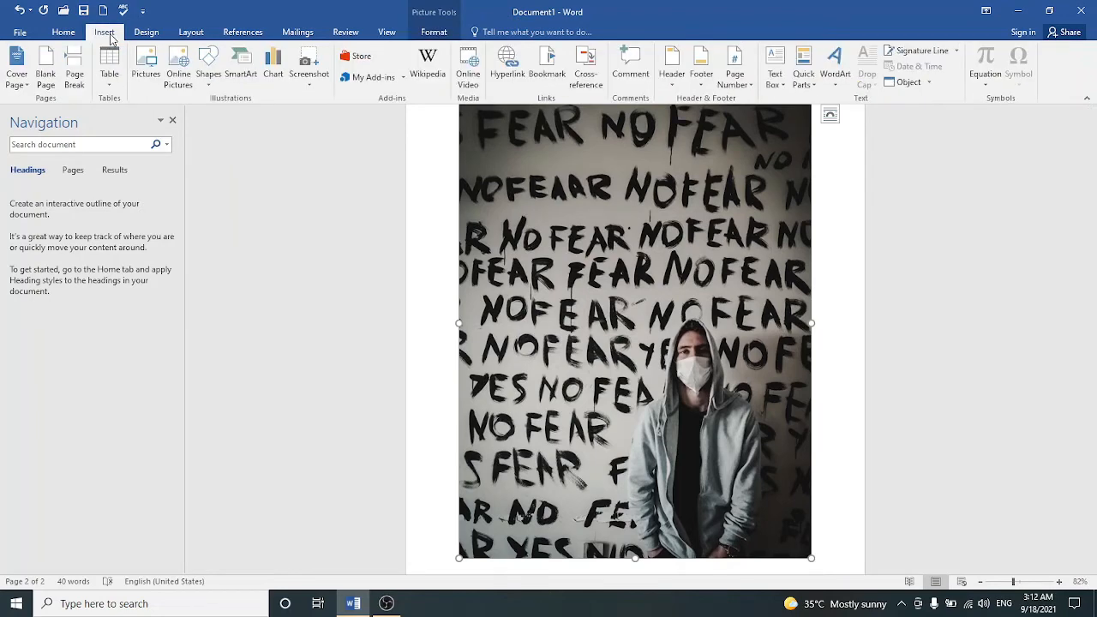
pyautogui.click(146, 65)
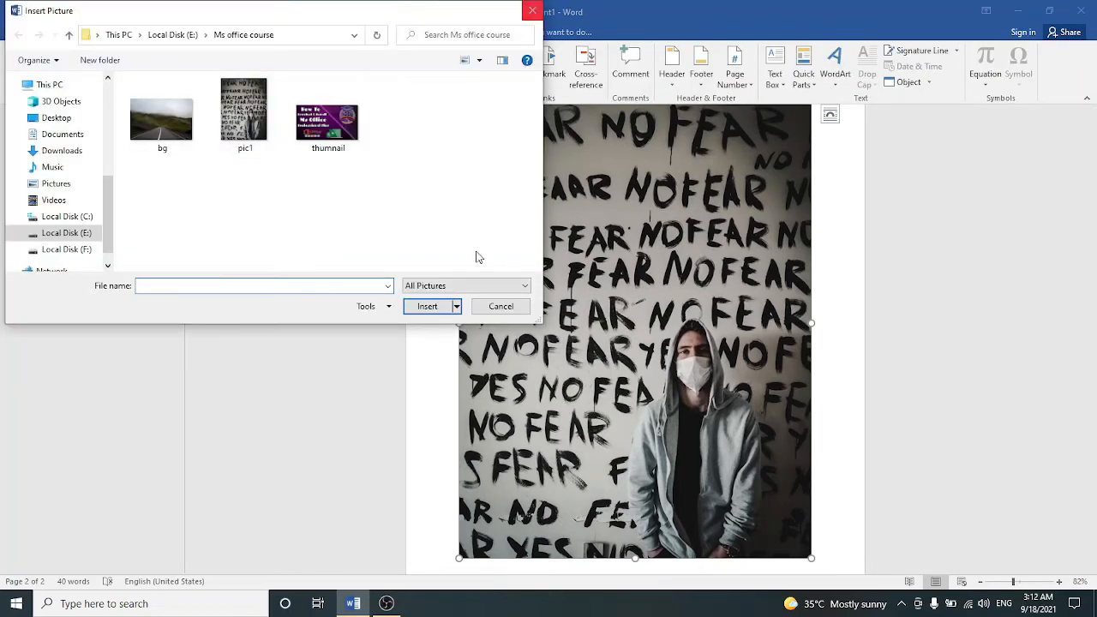
pyautogui.click(501, 307)
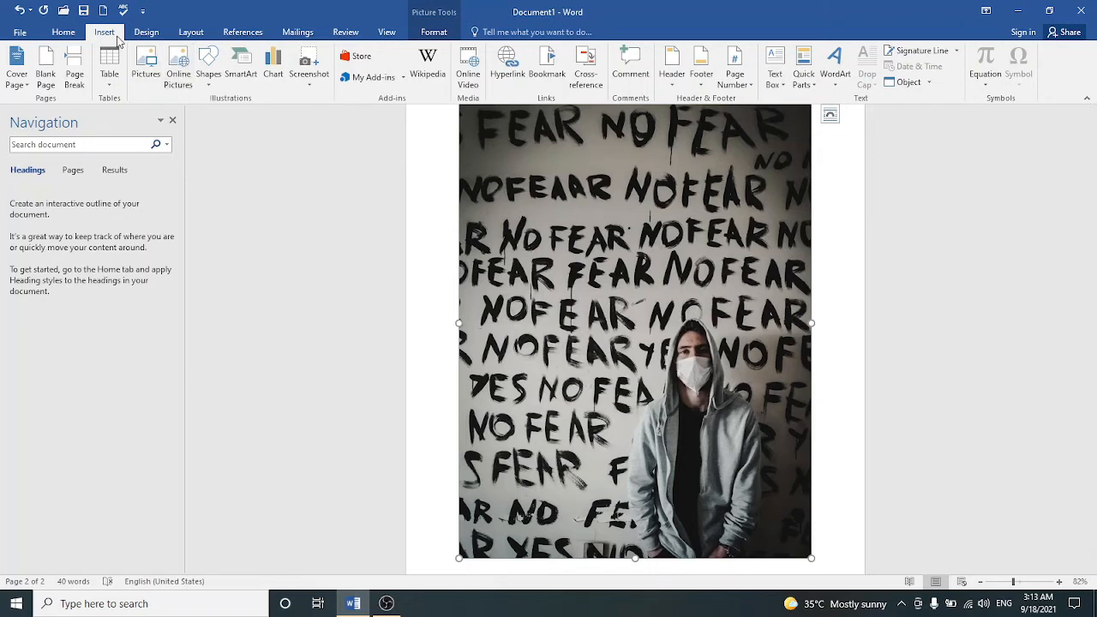
# Step: Set the picture's text wrapping to Square and shift the picture slightly to the right on the page
pyautogui.click(435, 34)
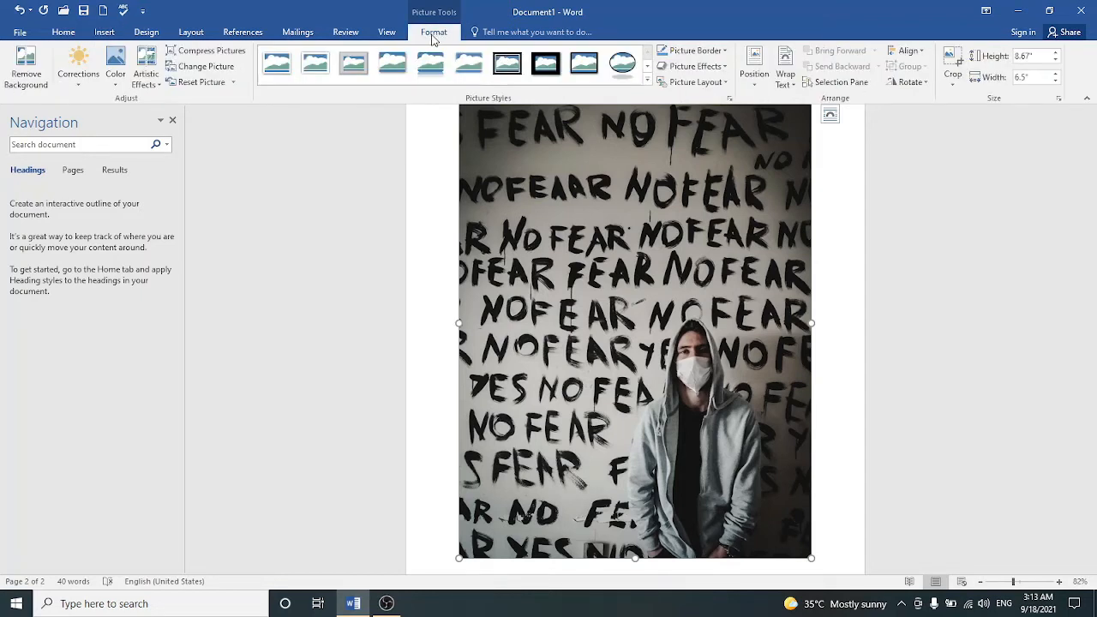
pyautogui.click(783, 73)
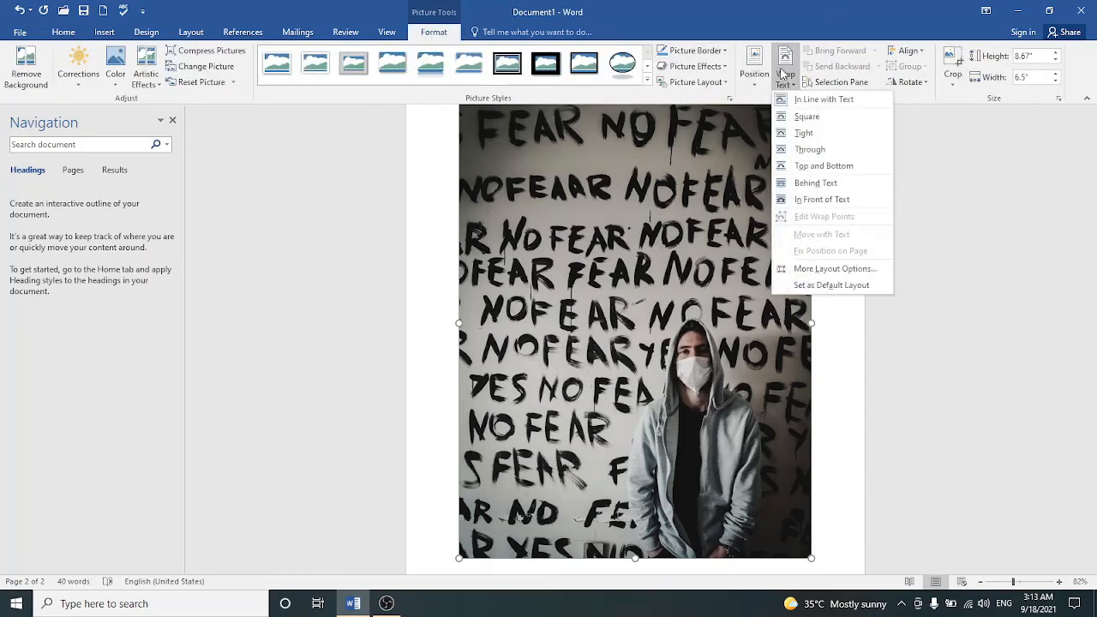
pyautogui.click(798, 118)
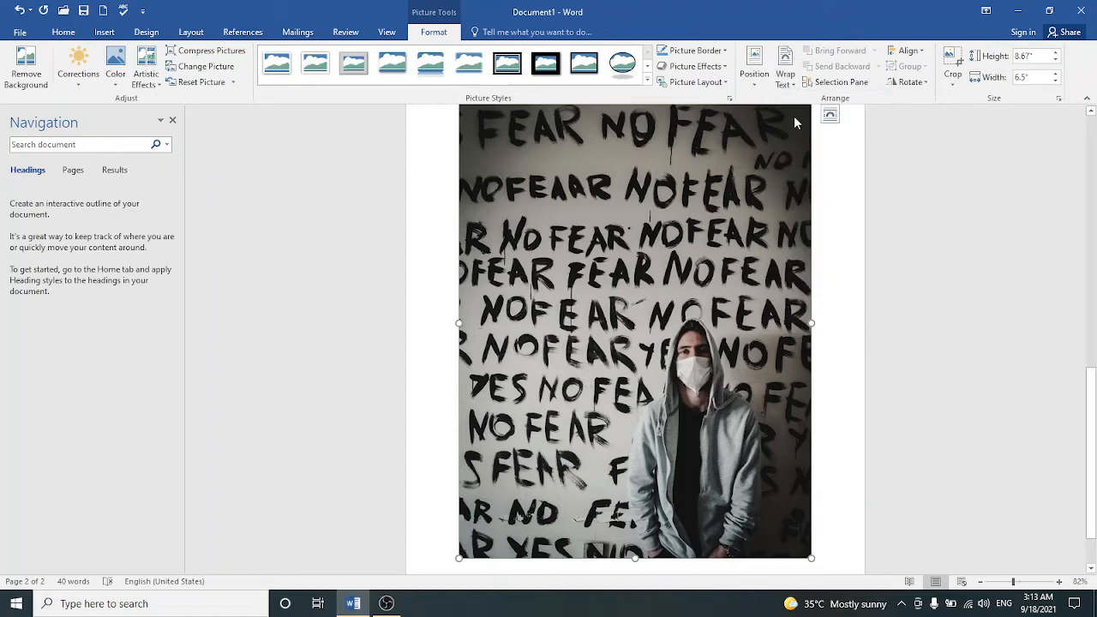
pyautogui.moveTo(783, 229); pyautogui.dragTo(742, 252)
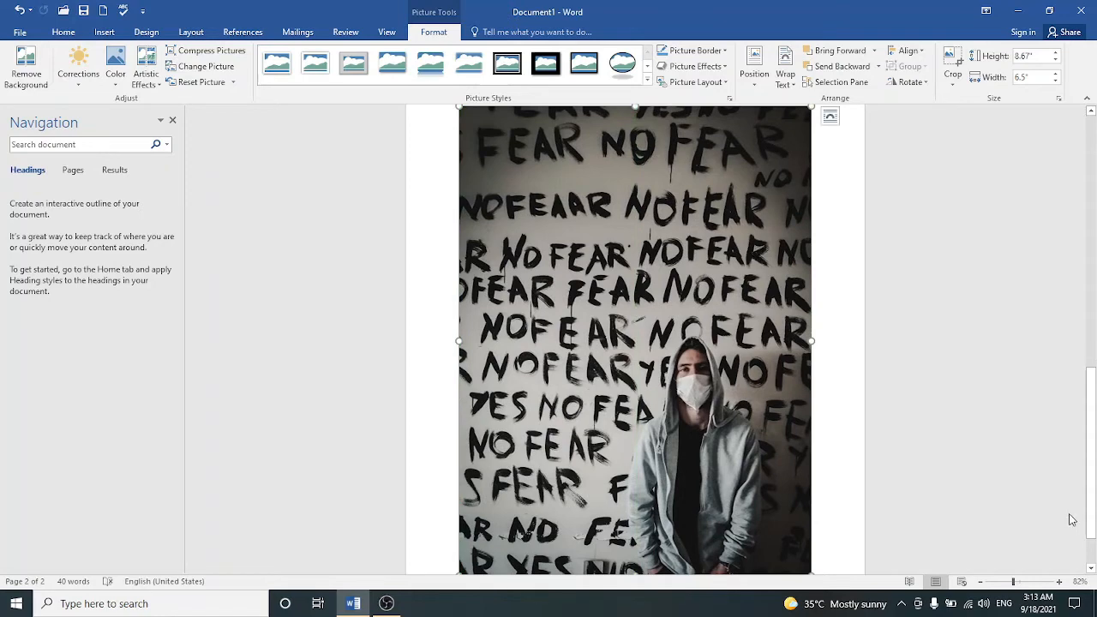
pyautogui.click(1022, 582)
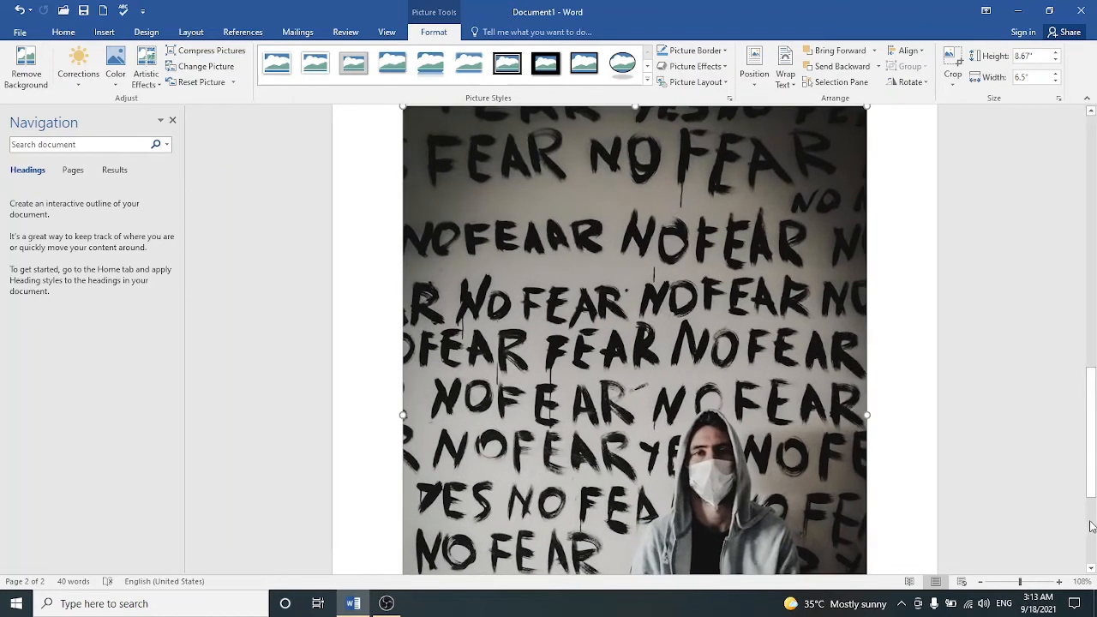
pyautogui.moveTo(1095, 445)
pyautogui.mouseDown()
pyautogui.moveTo(1095, 425)
pyautogui.moveTo(1095, 445)
pyautogui.mouseUp()
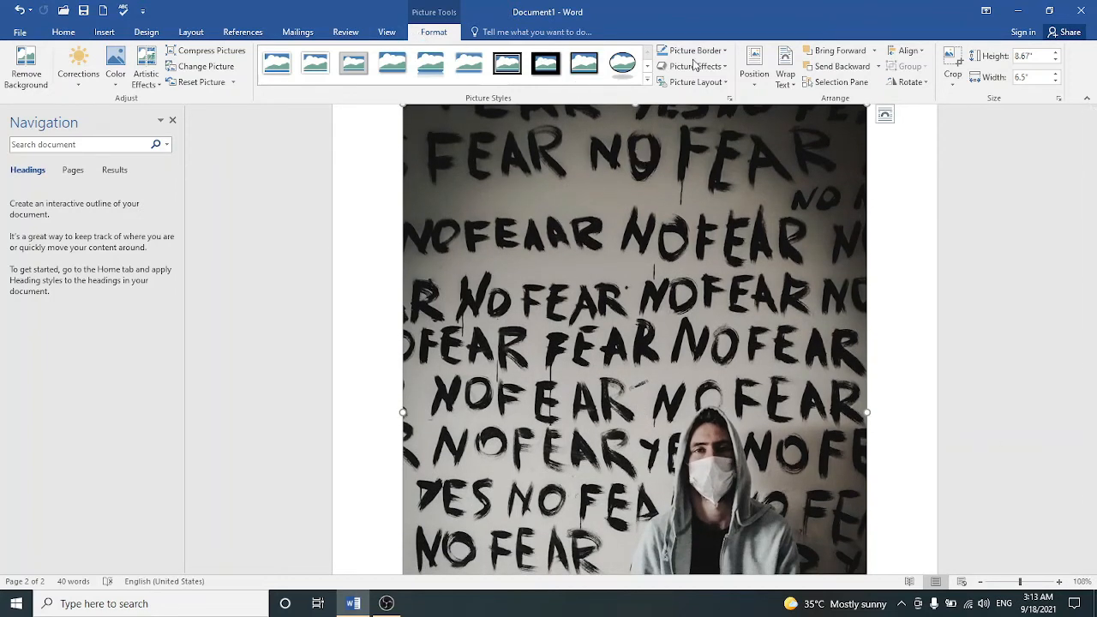
pyautogui.click(790, 80)
pyautogui.click(798, 117)
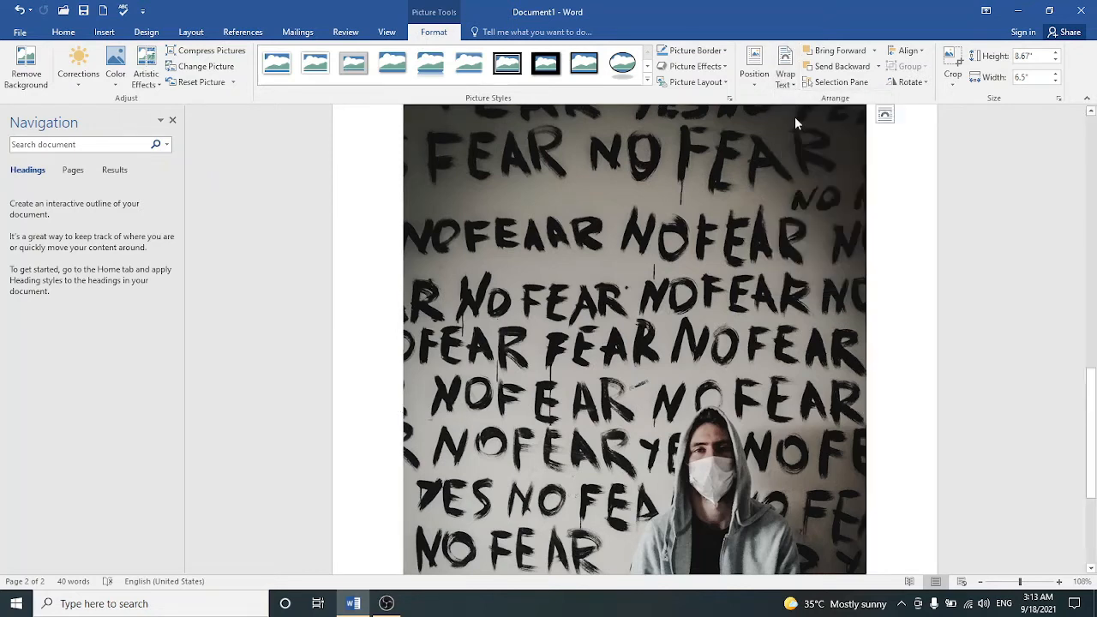
pyautogui.moveTo(807, 282)
pyautogui.mouseDown()
pyautogui.moveTo(872, 272)
pyautogui.moveTo(819, 281)
pyautogui.mouseUp()
# Step: Shrink the picture proportionally to about 3.32" high by 2.49" wide and move it near the page's horizontal centre
pyautogui.moveTo(1092, 383); pyautogui.dragTo(1092, 439)
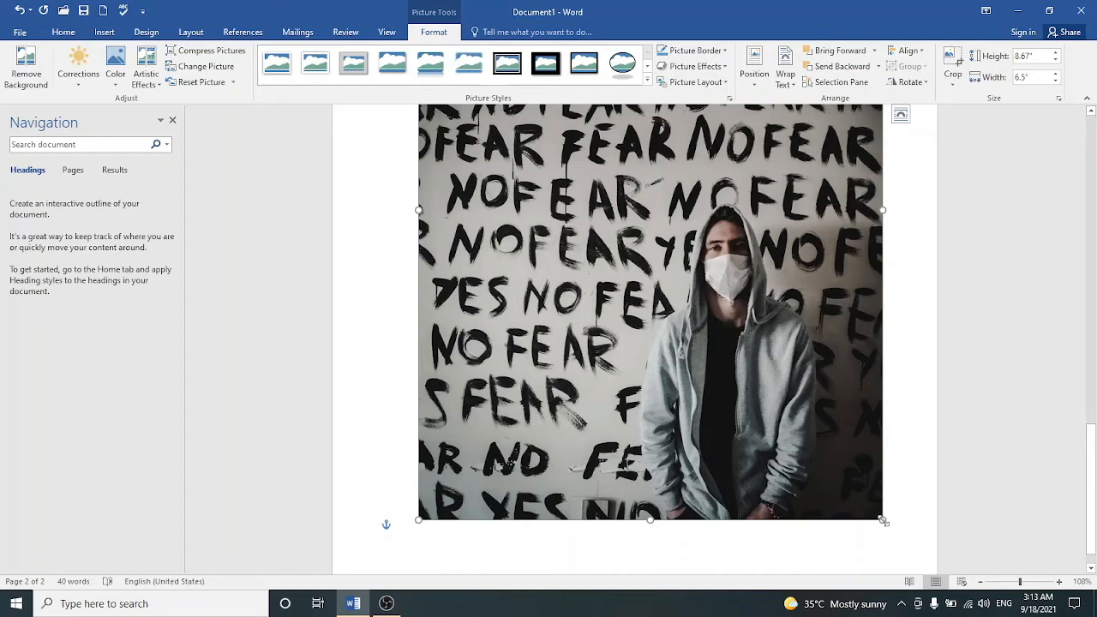
pyautogui.moveTo(883, 521); pyautogui.dragTo(708, 286)
pyautogui.scroll(3, 1063, 375)
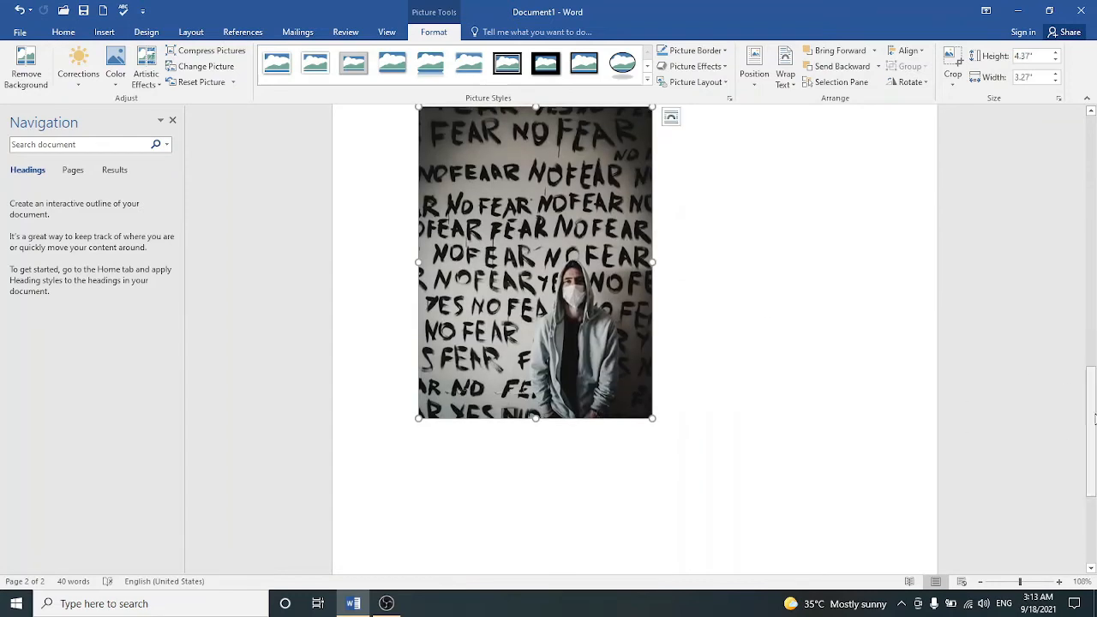
pyautogui.moveTo(1094, 417); pyautogui.dragTo(1094, 399)
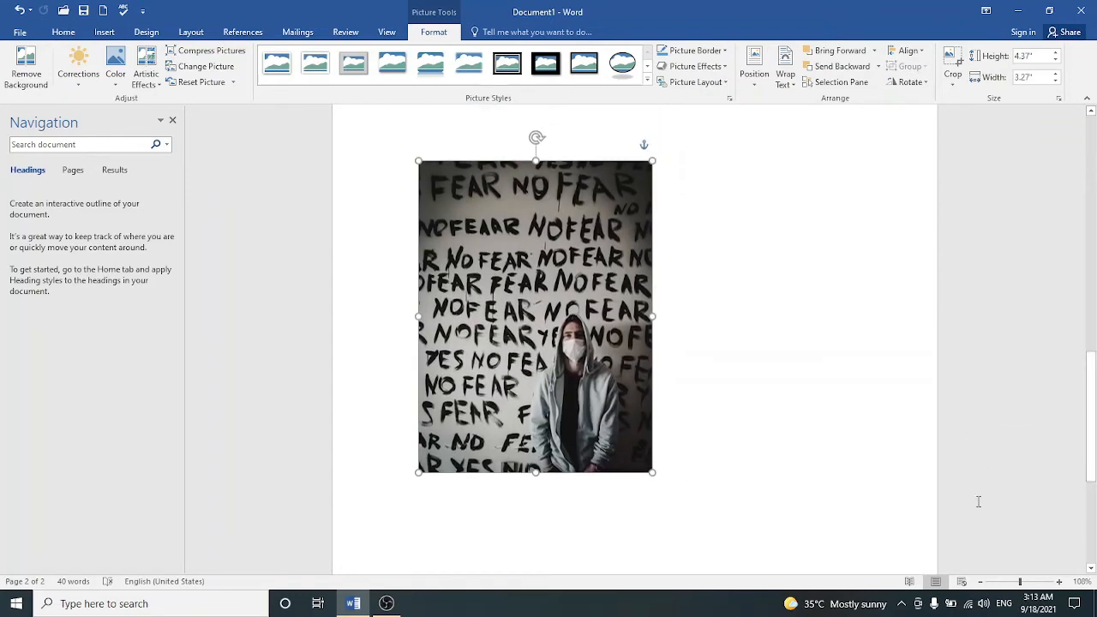
pyautogui.moveTo(652, 473); pyautogui.dragTo(614, 420)
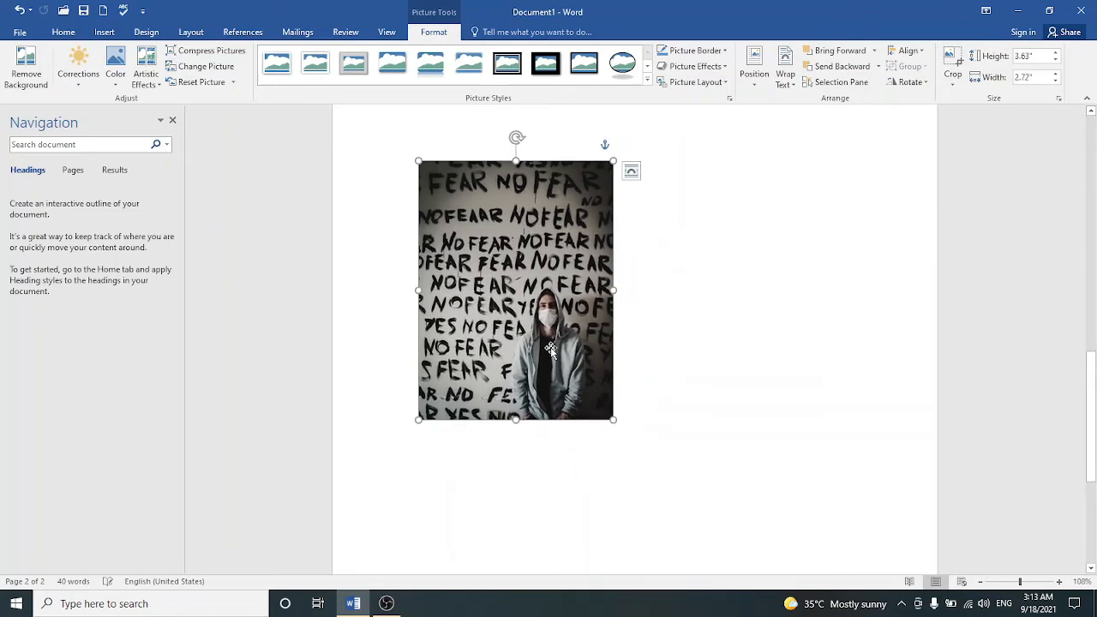
pyautogui.moveTo(566, 351); pyautogui.dragTo(685, 380)
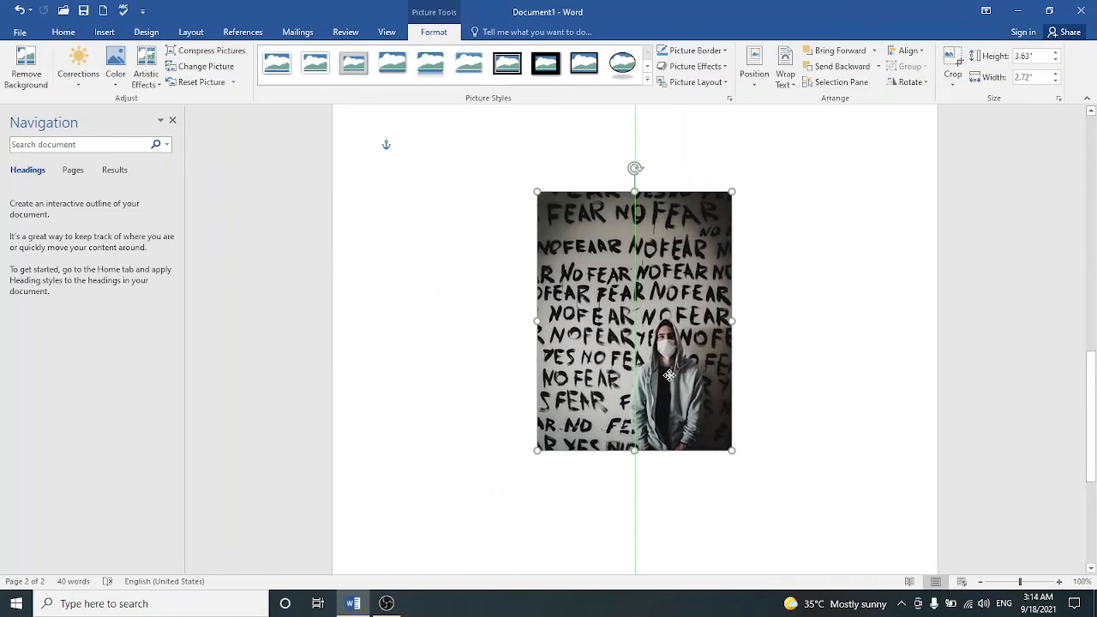
pyautogui.moveTo(734, 450); pyautogui.dragTo(716, 429)
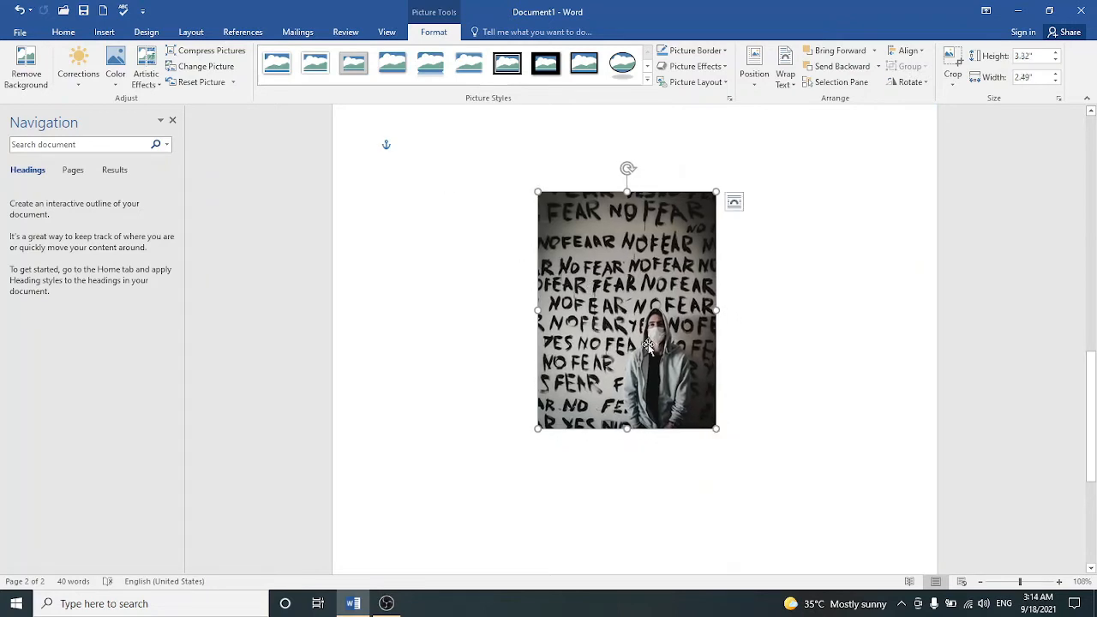
# Step: Apply the picture style with a white bevelled frame in perspective, and change the picture border to the blue theme colour
pyautogui.moveTo(1018, 582); pyautogui.dragTo(1024, 582)
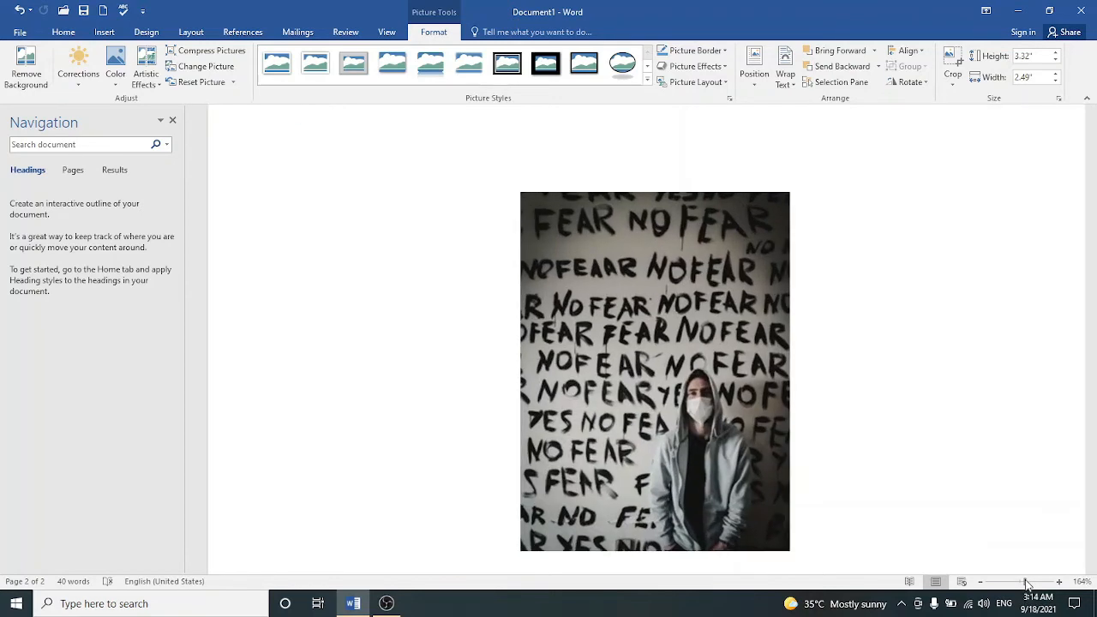
pyautogui.click(316, 62)
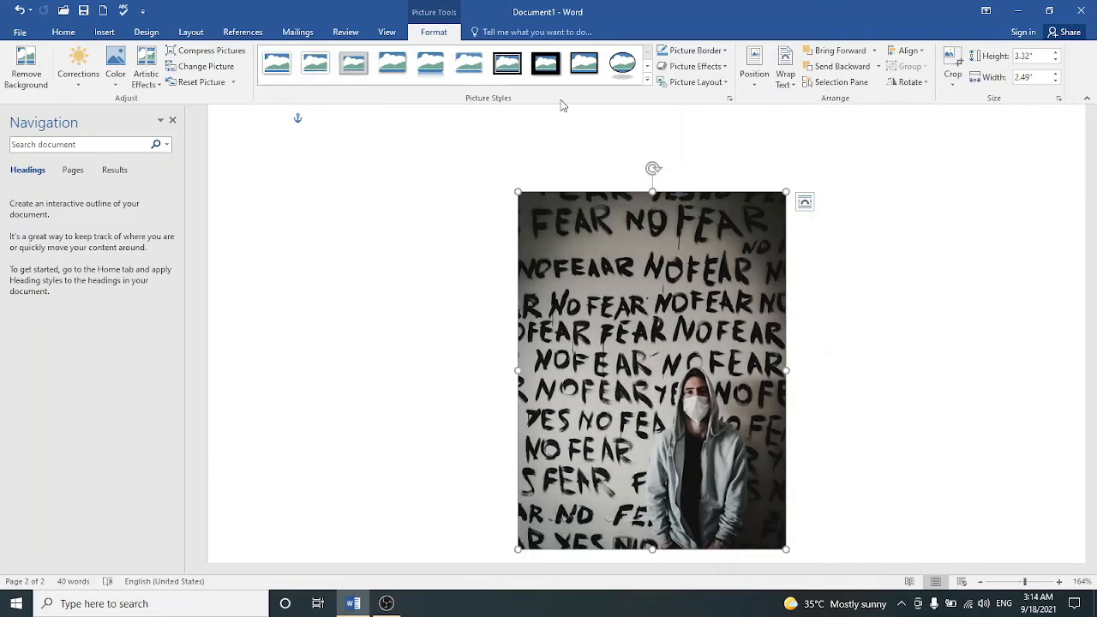
pyautogui.click(647, 79)
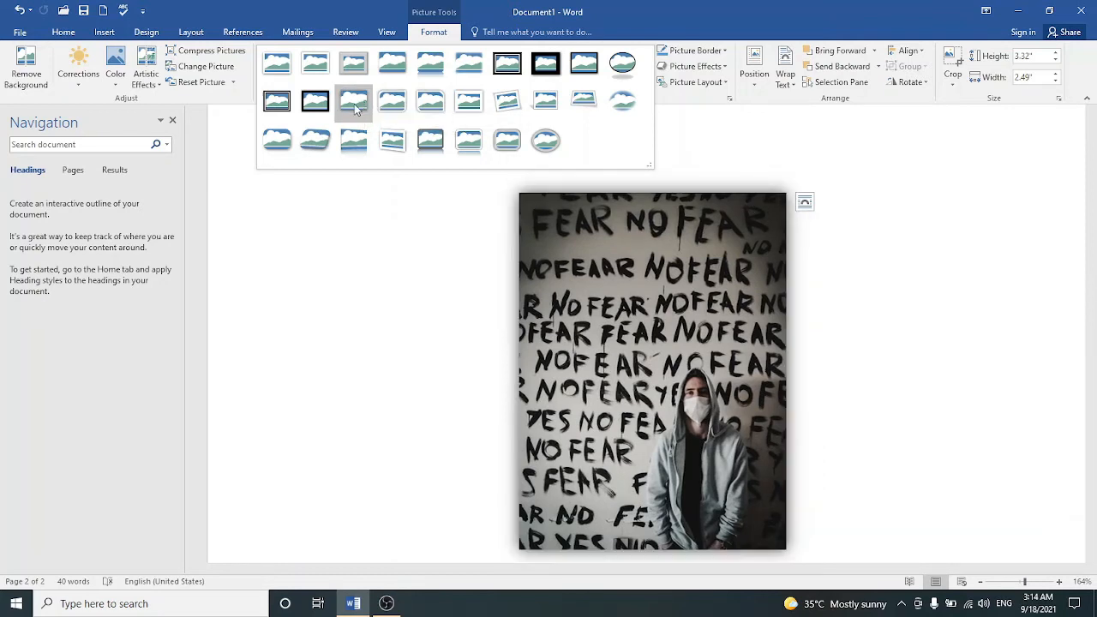
pyautogui.click(378, 143)
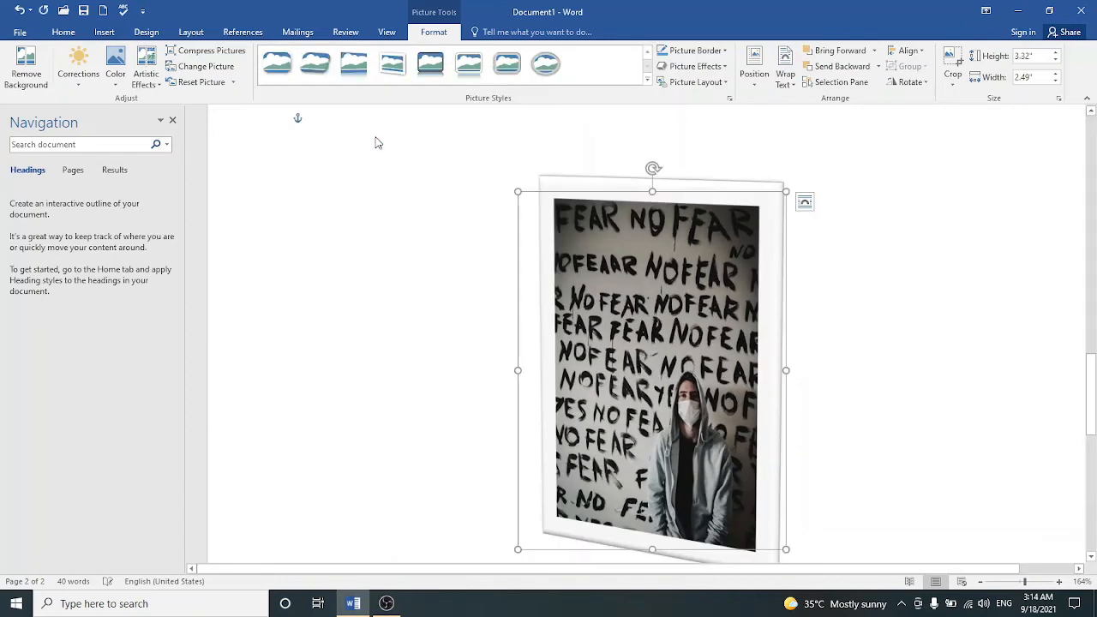
pyautogui.click(674, 54)
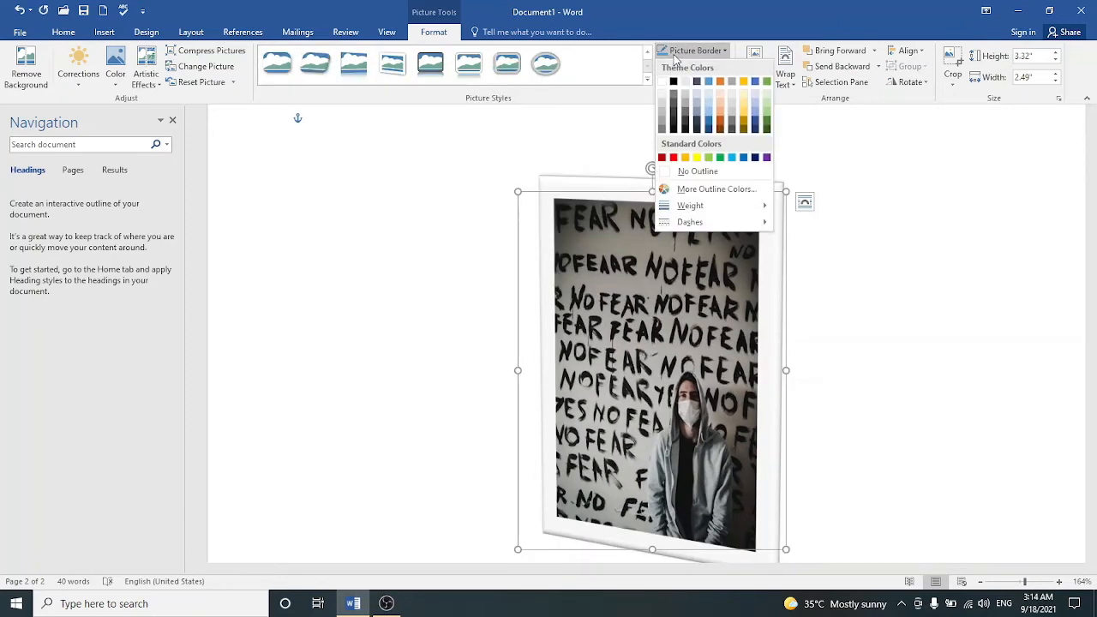
pyautogui.click(708, 82)
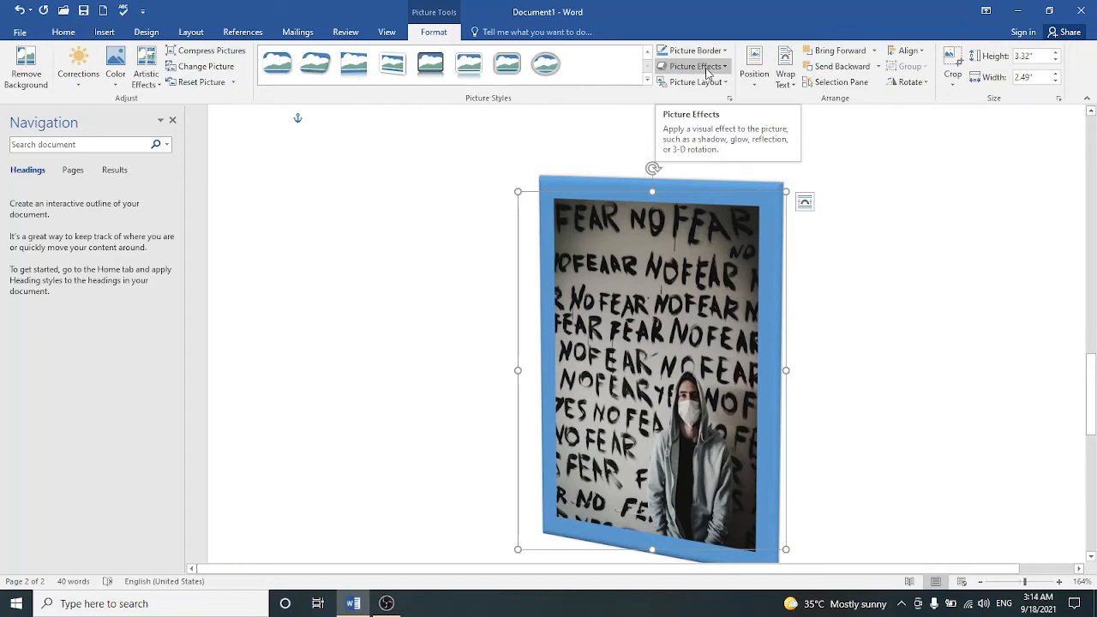
# Step: Apply the Preset 9 picture effect to the picture, plus the first reflection variation
pyautogui.click(707, 69)
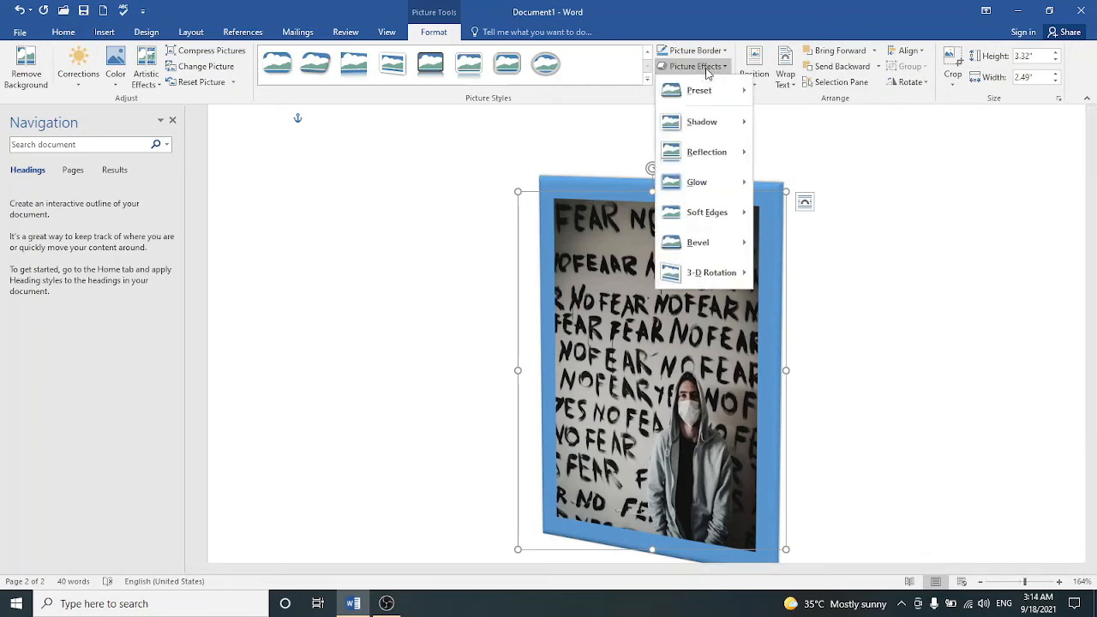
pyautogui.moveTo(710, 97)
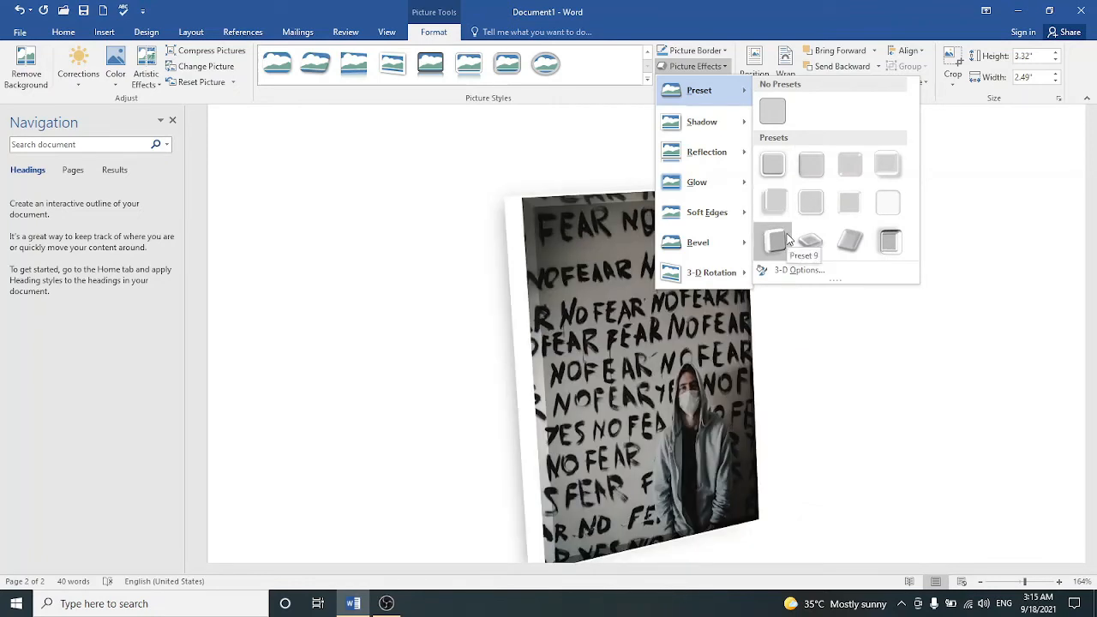
pyautogui.click(788, 240)
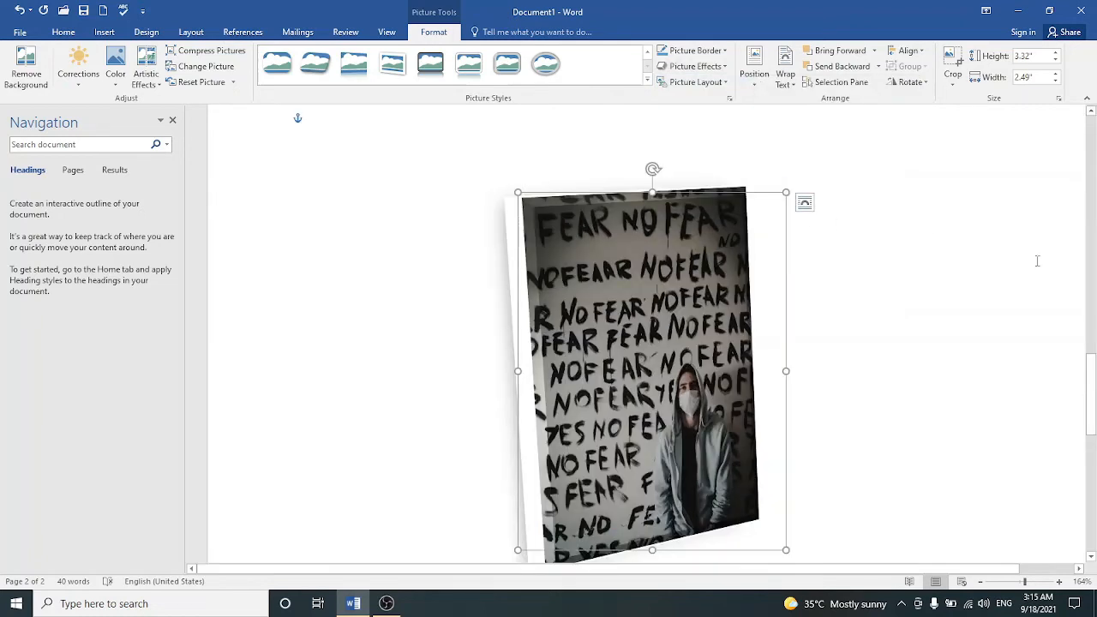
pyautogui.scroll(-1, 1092, 374)
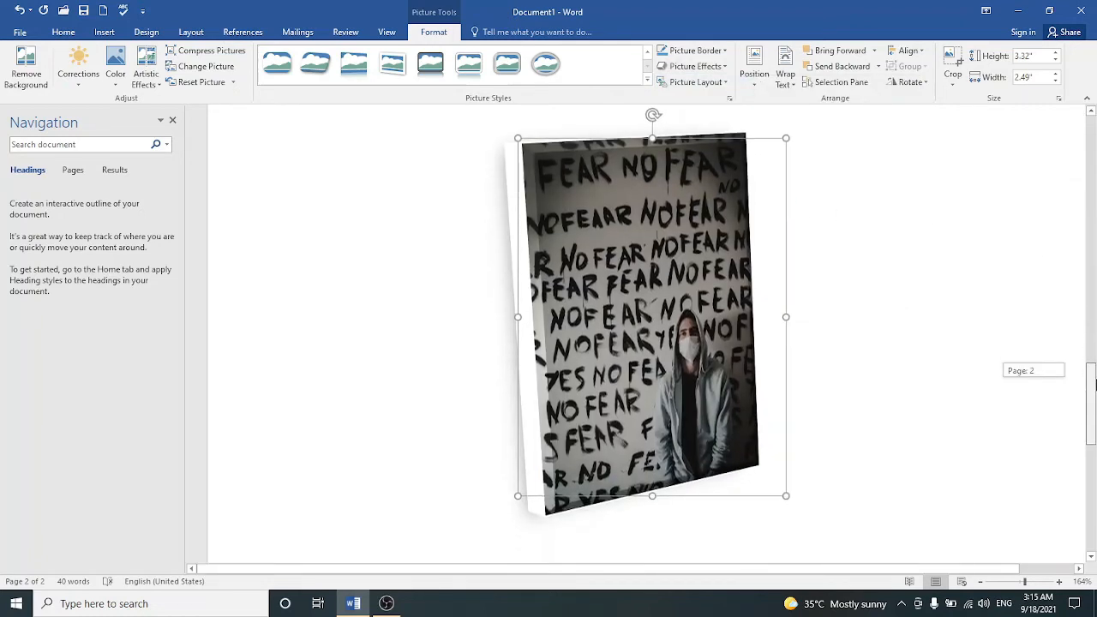
pyautogui.click(718, 72)
pyautogui.moveTo(727, 163)
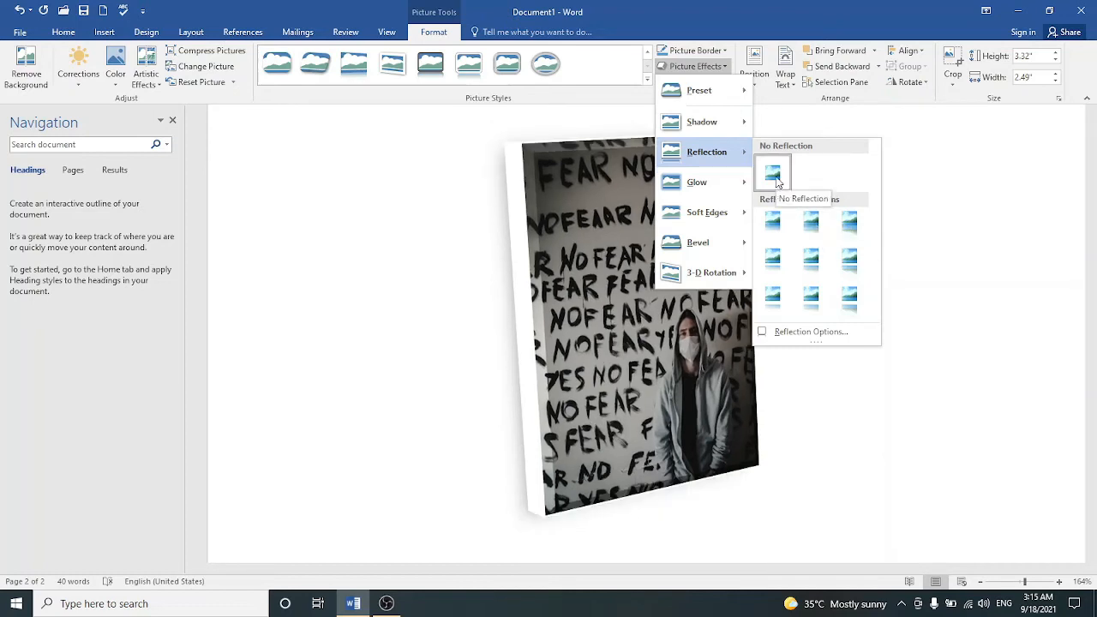
pyautogui.click(774, 223)
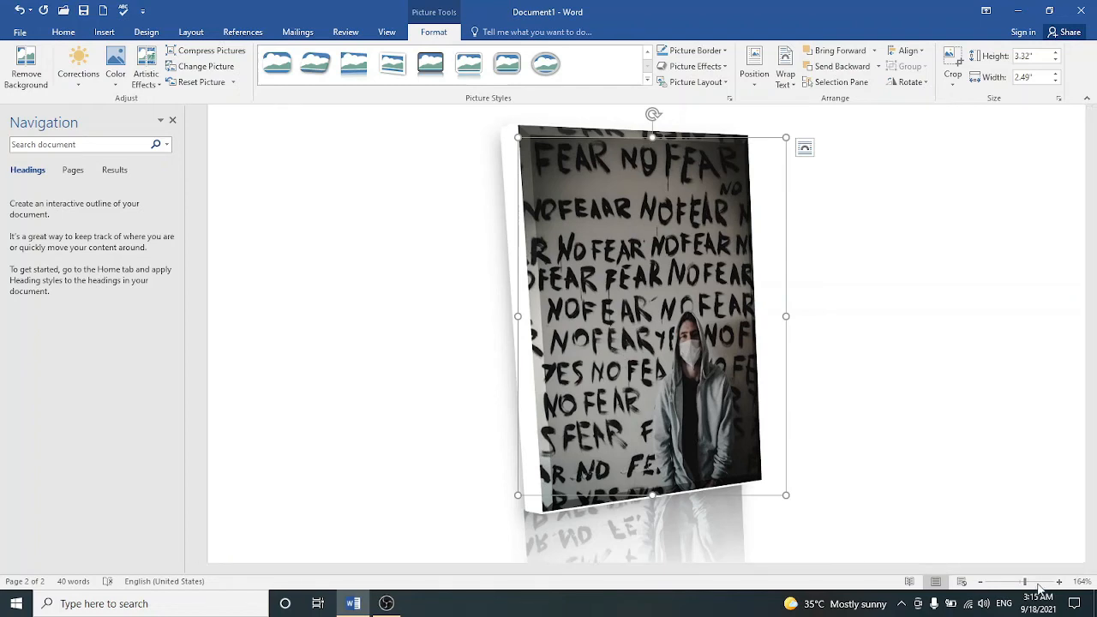
# Step: Add the widest orange glow variation and 2.5 Point soft edges to the picture
pyautogui.moveTo(1026, 584); pyautogui.dragTo(1022, 584)
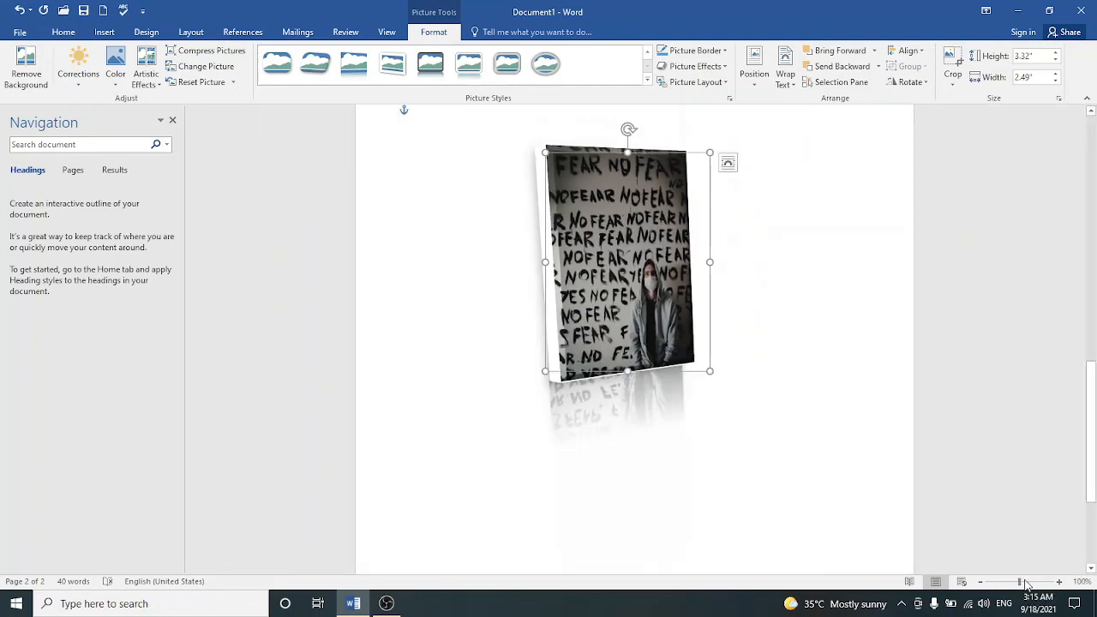
pyautogui.moveTo(1020, 584); pyautogui.dragTo(1022, 585)
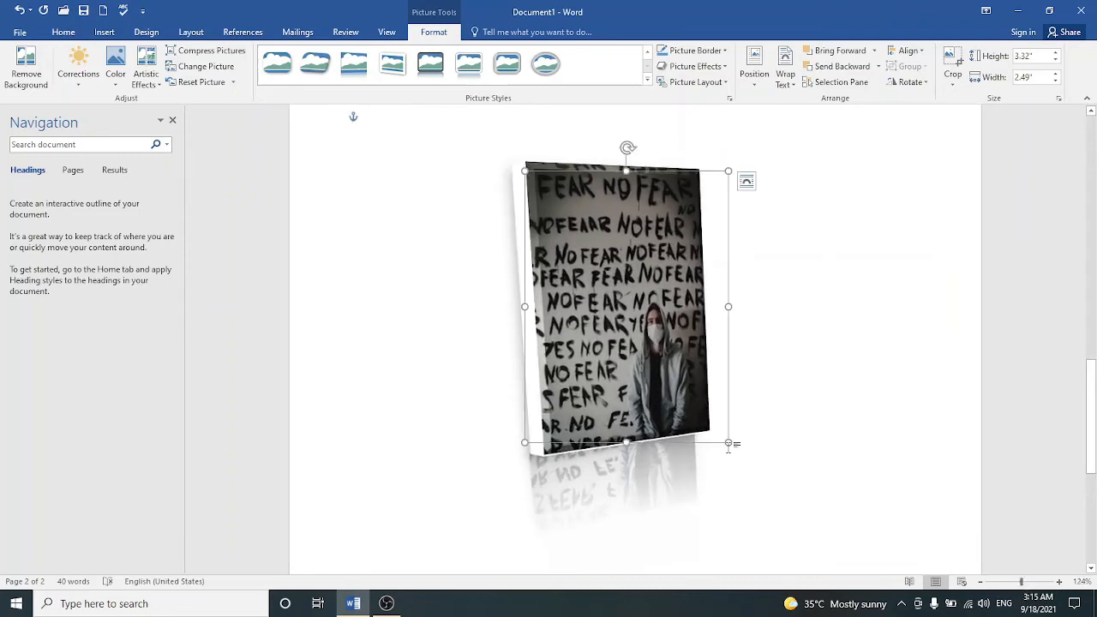
pyautogui.click(691, 68)
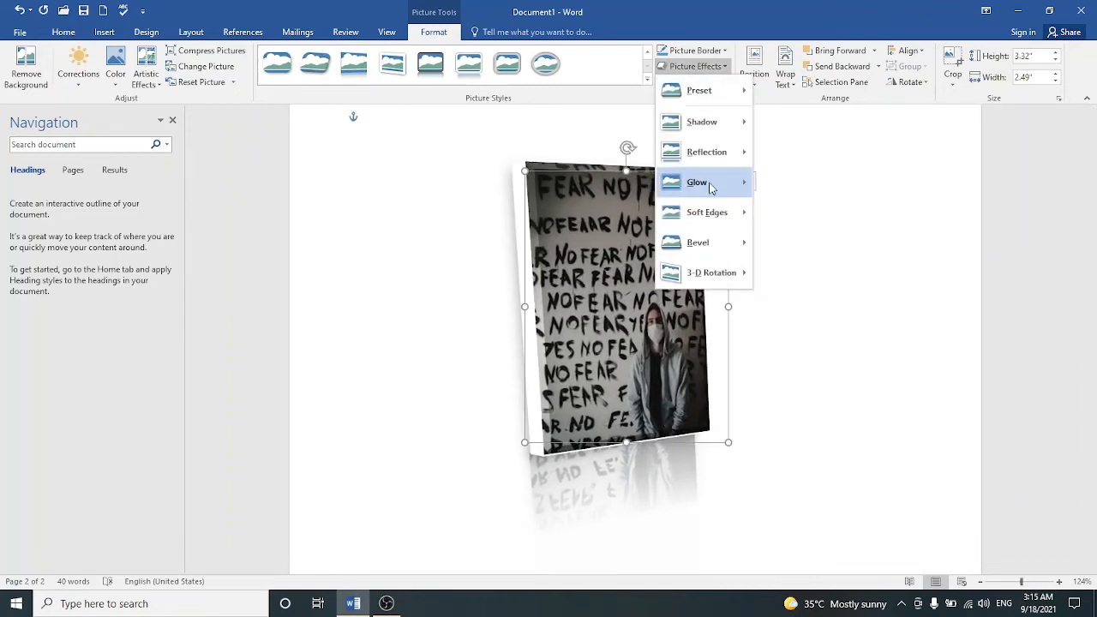
pyautogui.moveTo(711, 187)
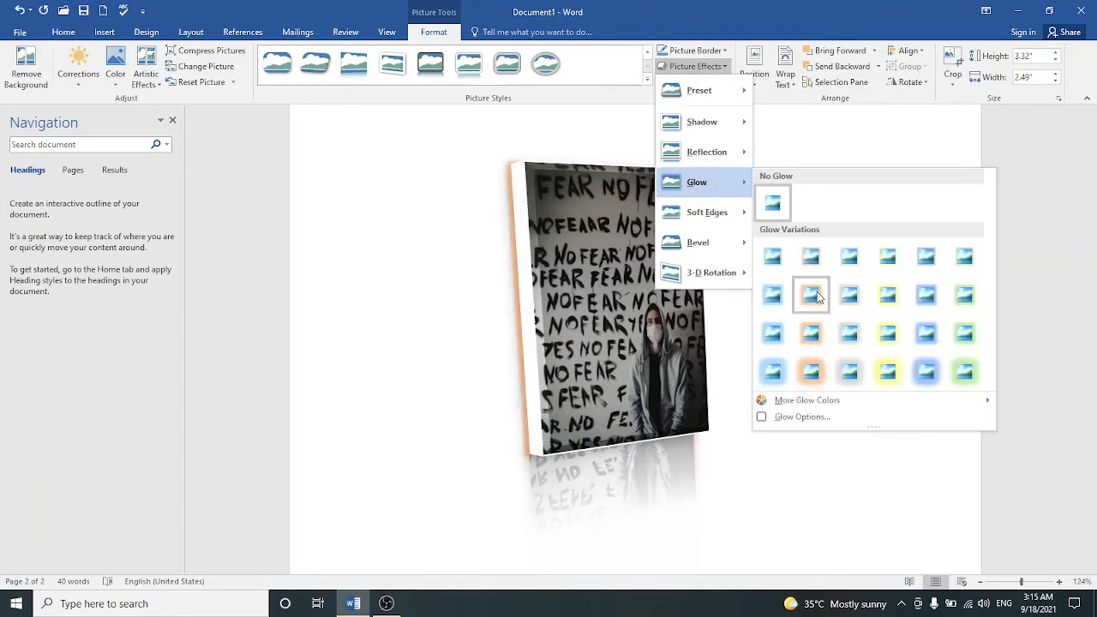
pyautogui.click(812, 370)
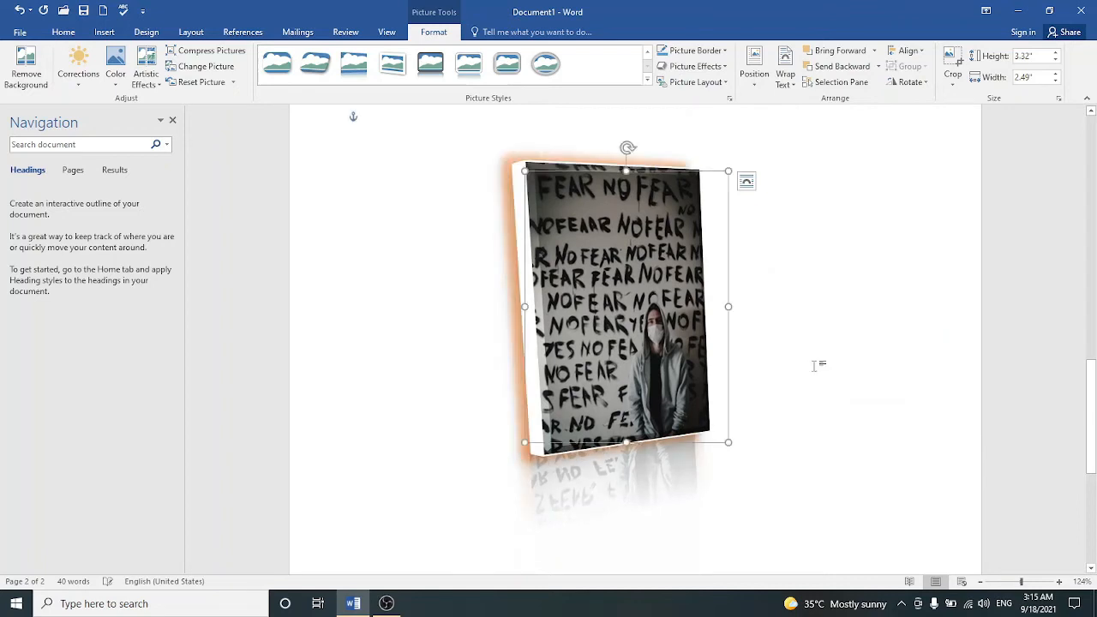
pyautogui.click(691, 67)
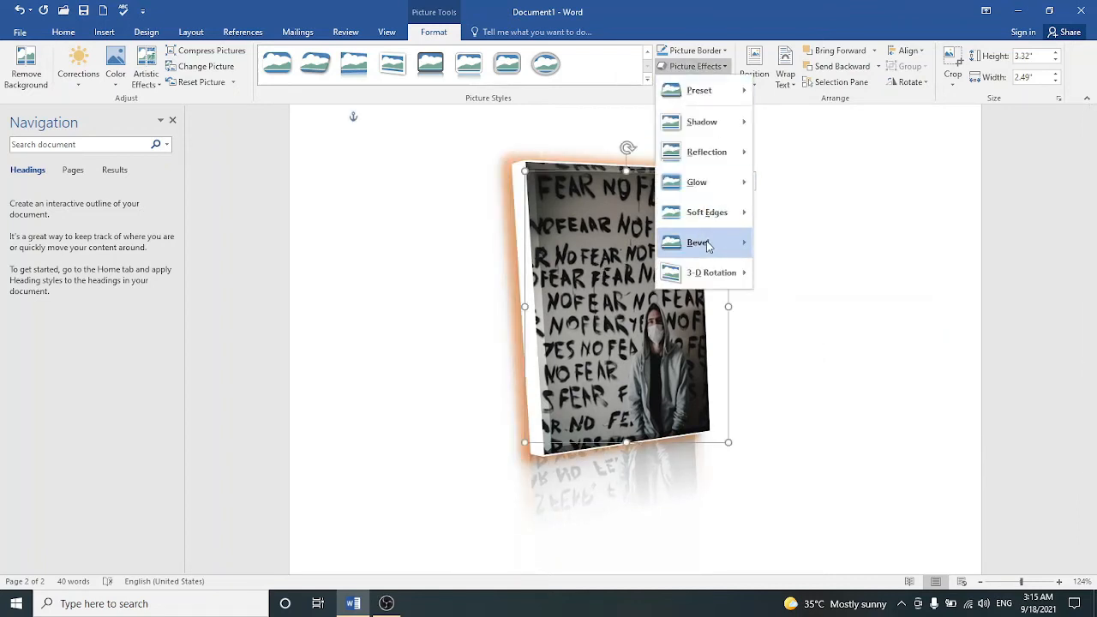
pyautogui.moveTo(709, 212)
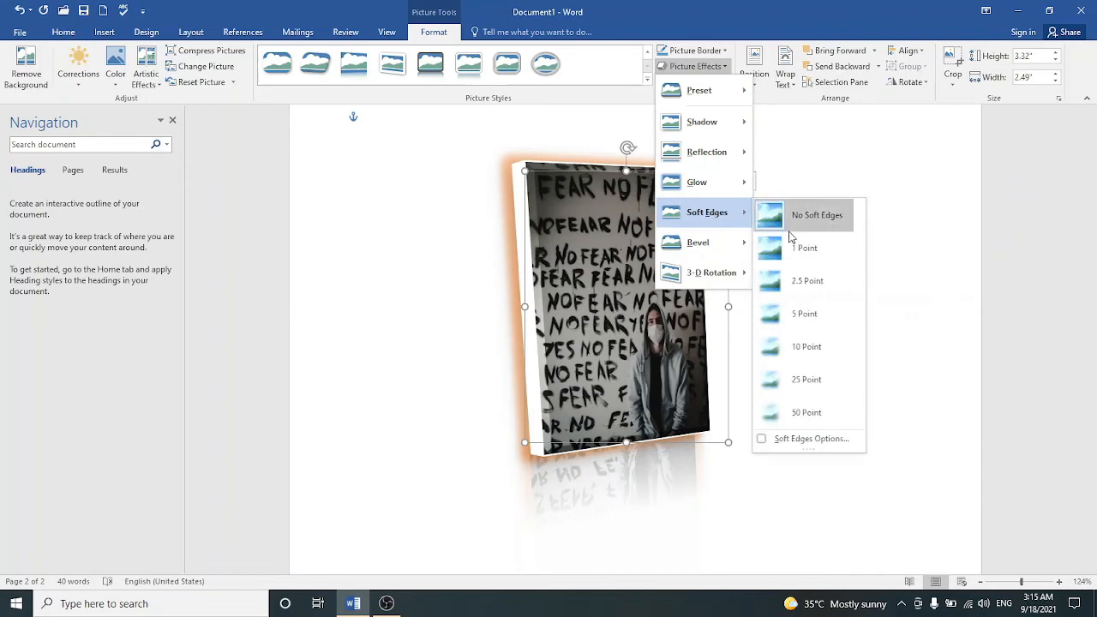
pyautogui.click(796, 277)
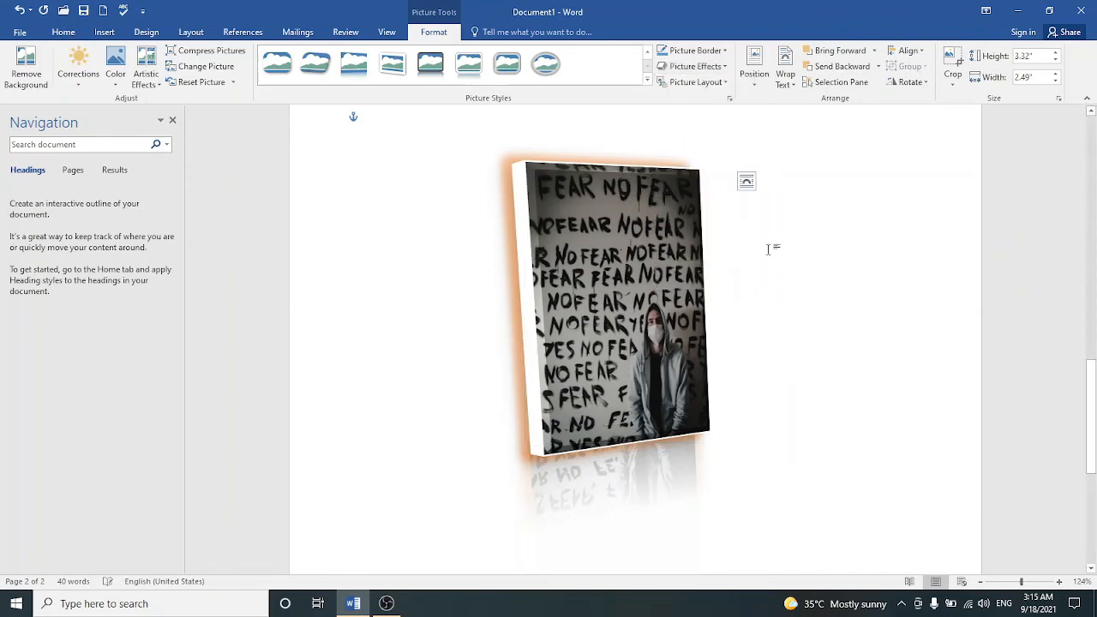
# Step: Try the last Parallel 3-D rotation on the picture, and replace it with the second Parallel rotation preset
pyautogui.click(694, 67)
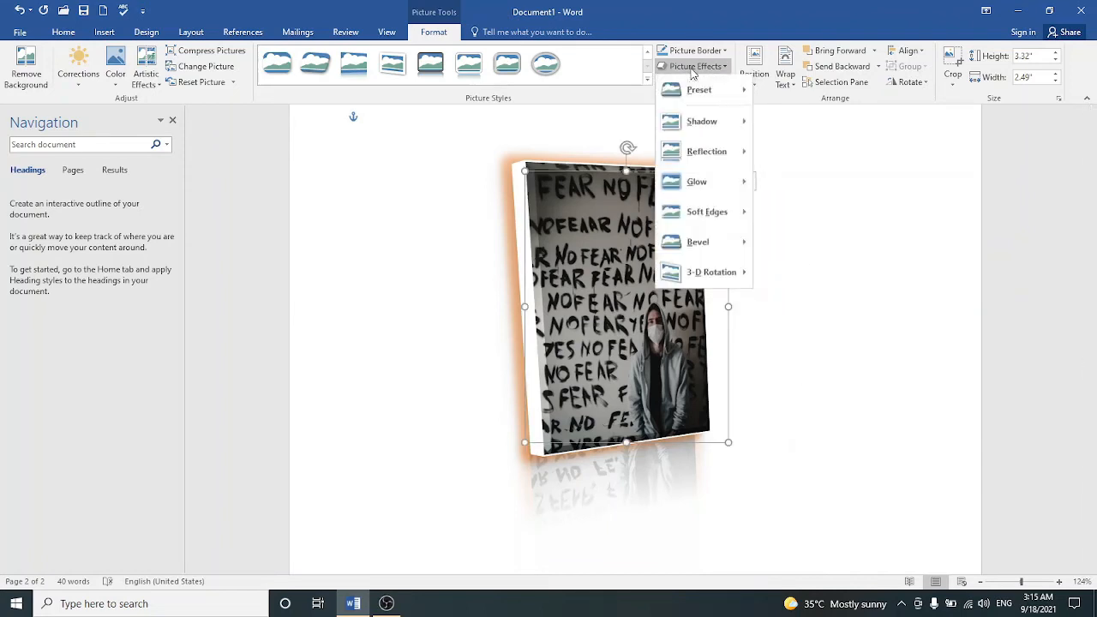
pyautogui.moveTo(715, 273)
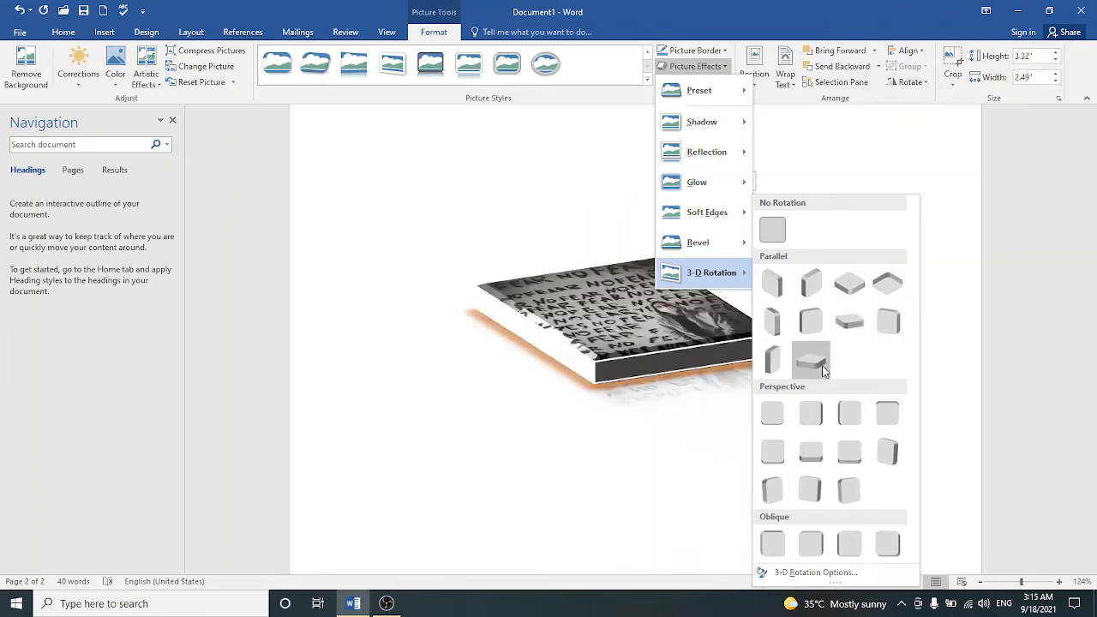
pyautogui.click(820, 365)
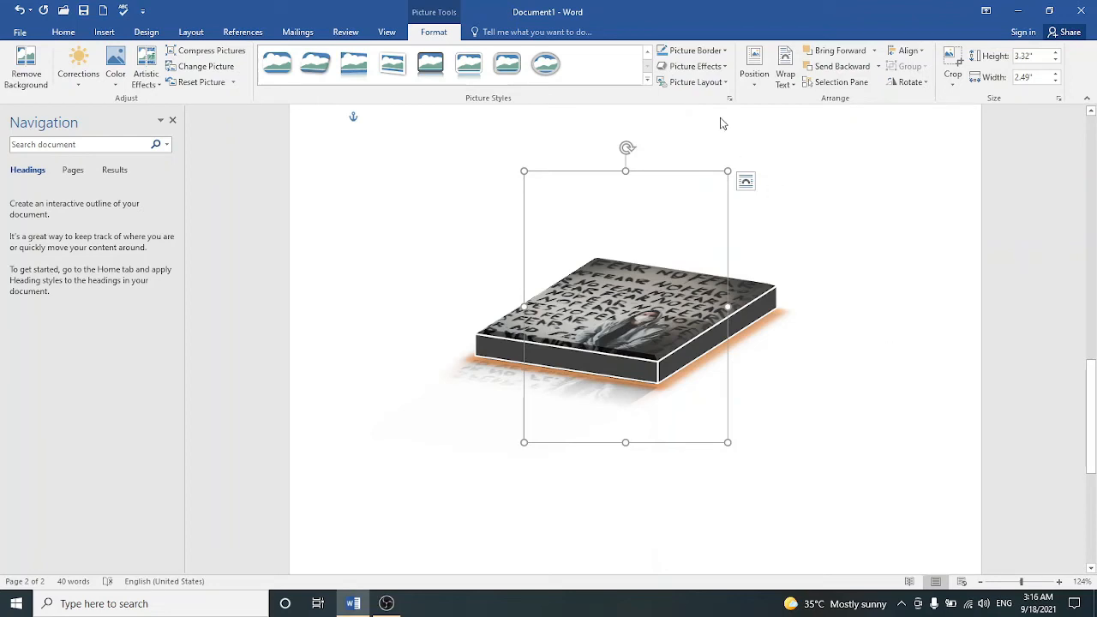
pyautogui.click(723, 67)
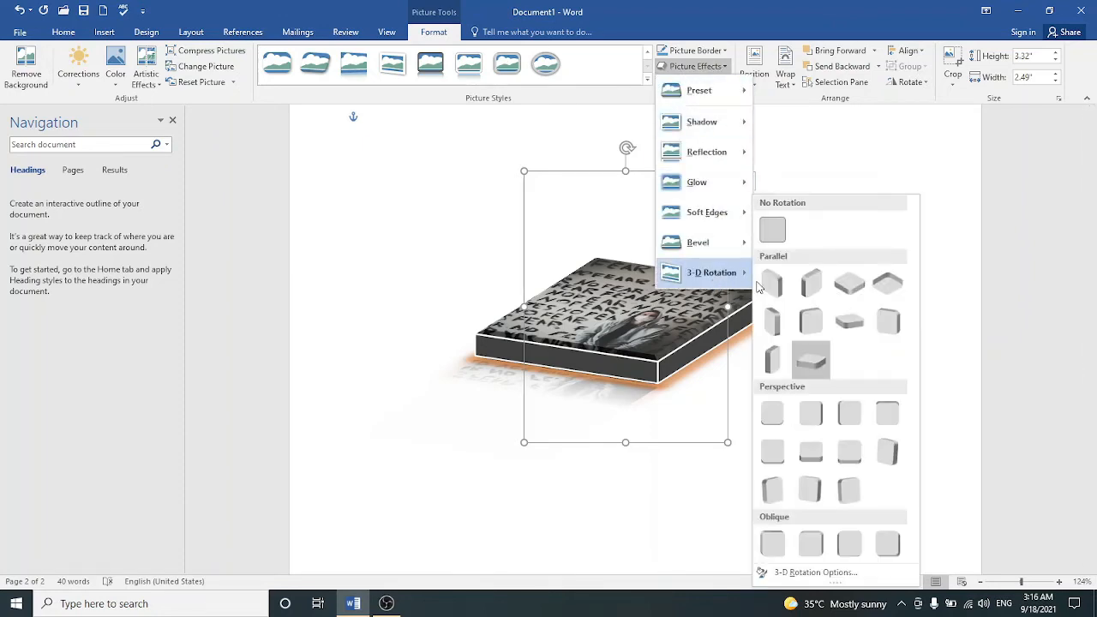
pyautogui.click(807, 286)
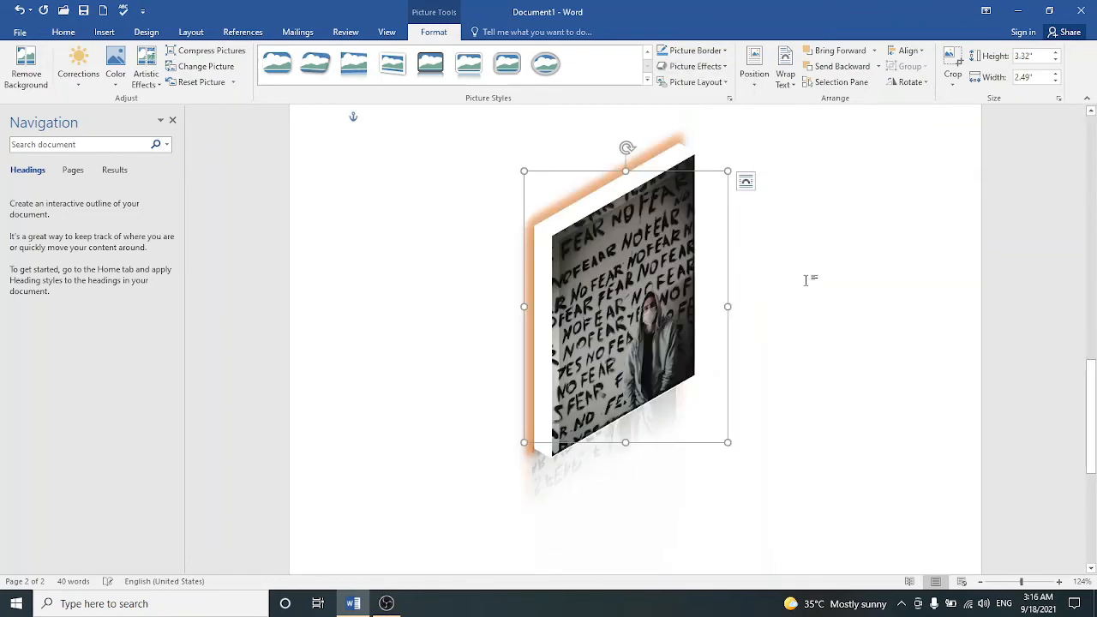
# Step: Position the picture in the top right corner of the page with text wrapping
pyautogui.click(717, 84)
pyautogui.click(717, 83)
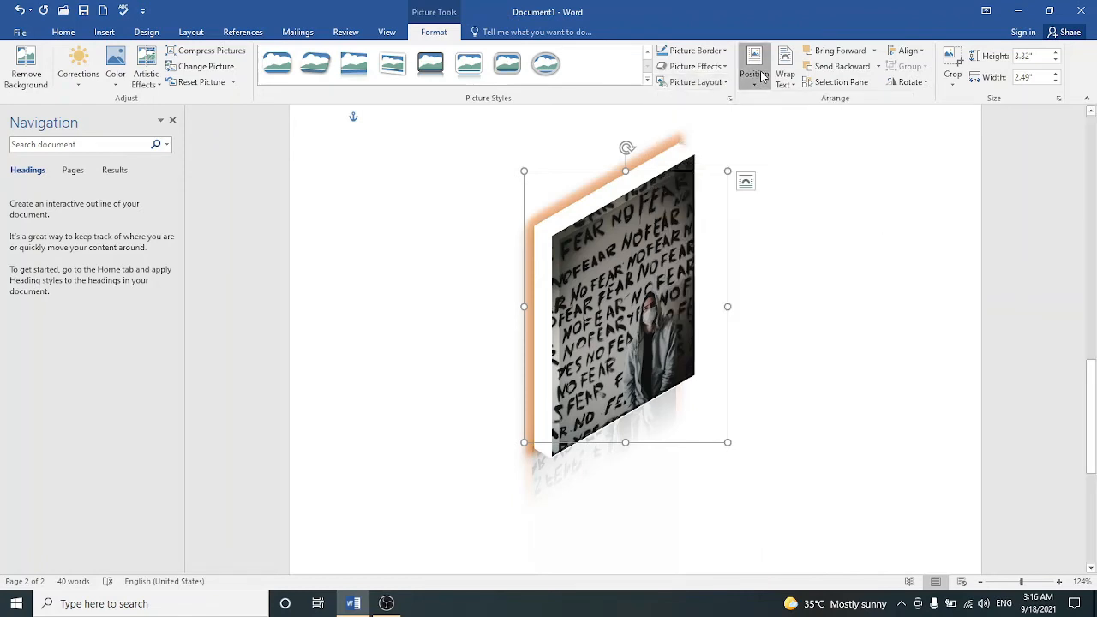
pyautogui.click(754, 70)
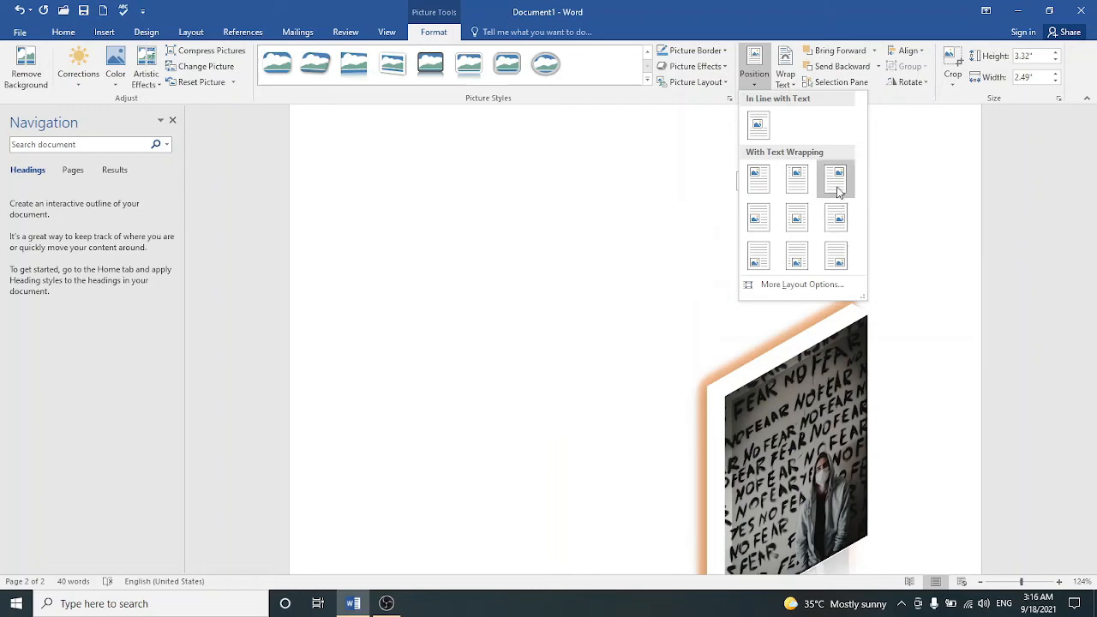
pyautogui.click(838, 188)
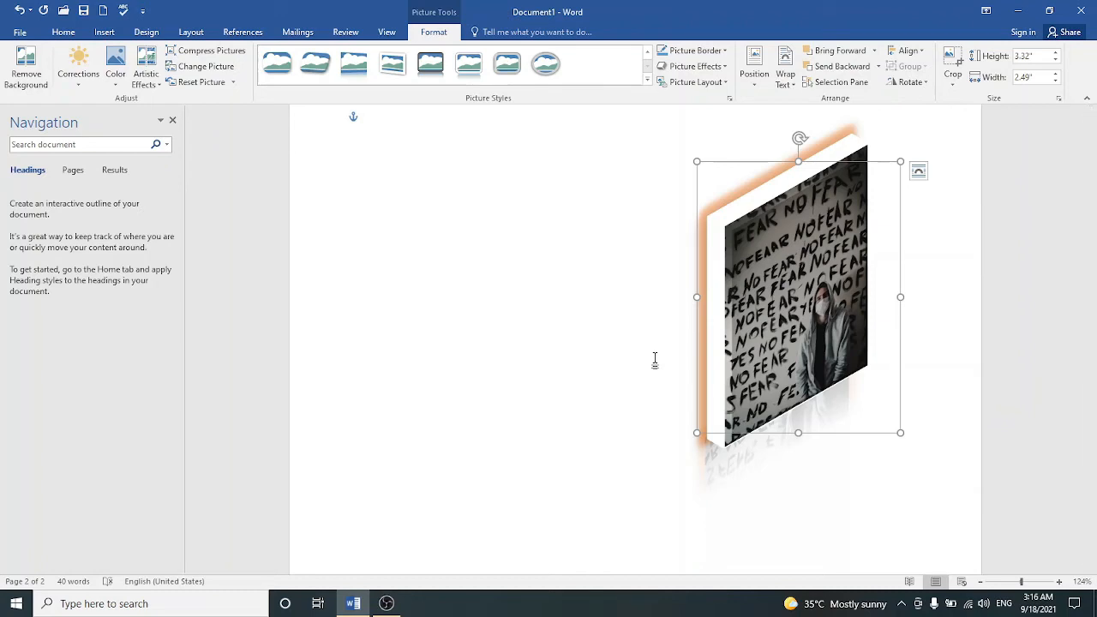
pyautogui.click(194, 69)
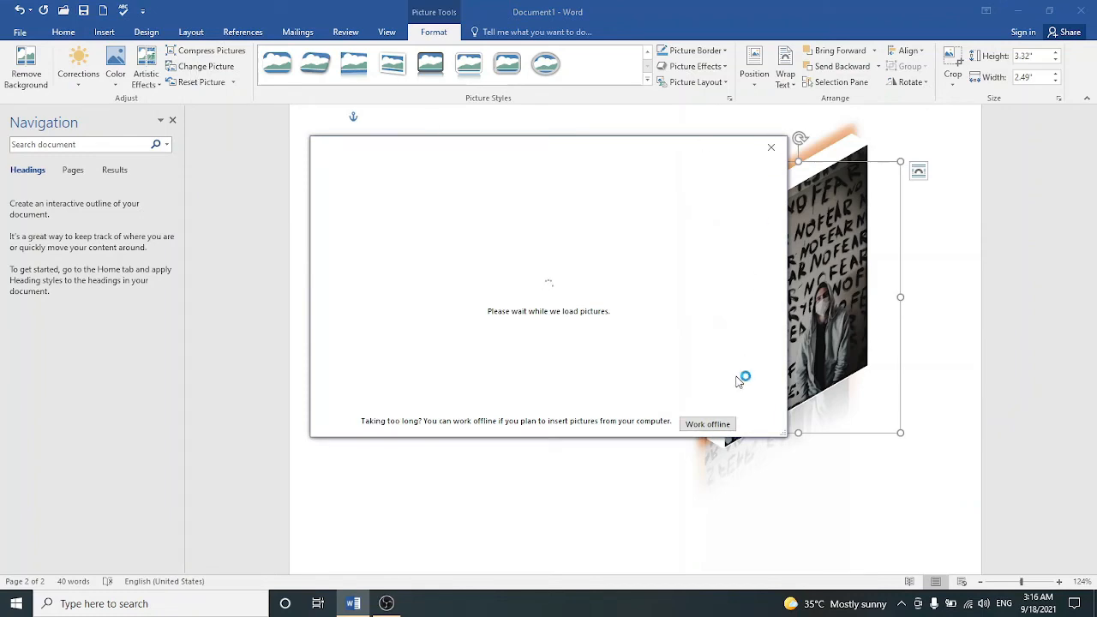
pyautogui.click(707, 424)
pyautogui.click(771, 149)
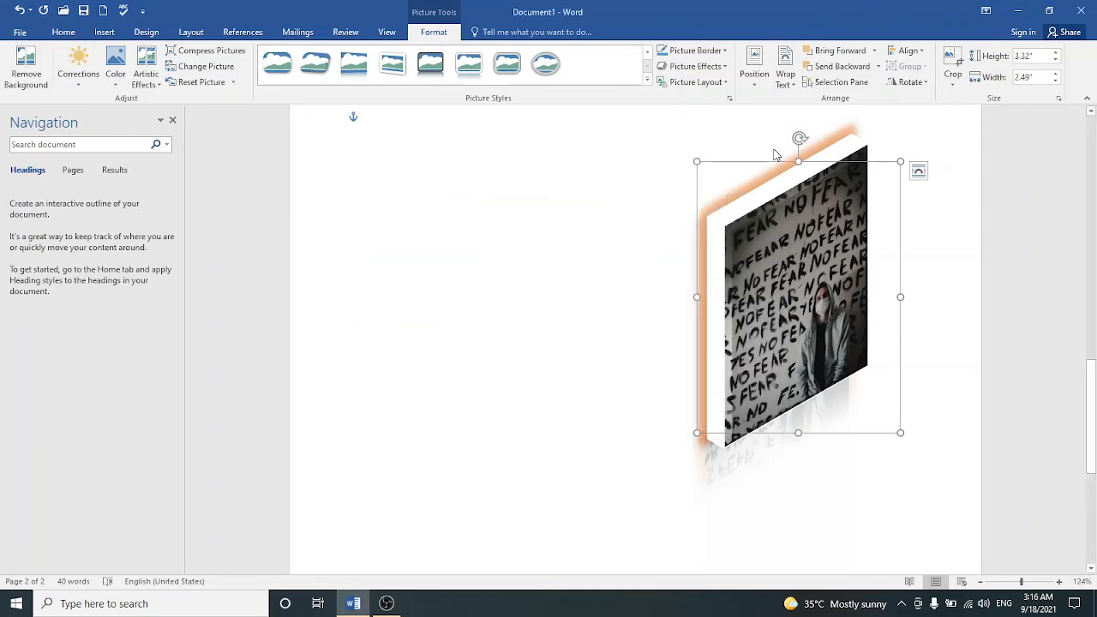
# Step: Try resetting the picture's formatting, and then both its formatting and size, undoing each reset
pyautogui.click(197, 82)
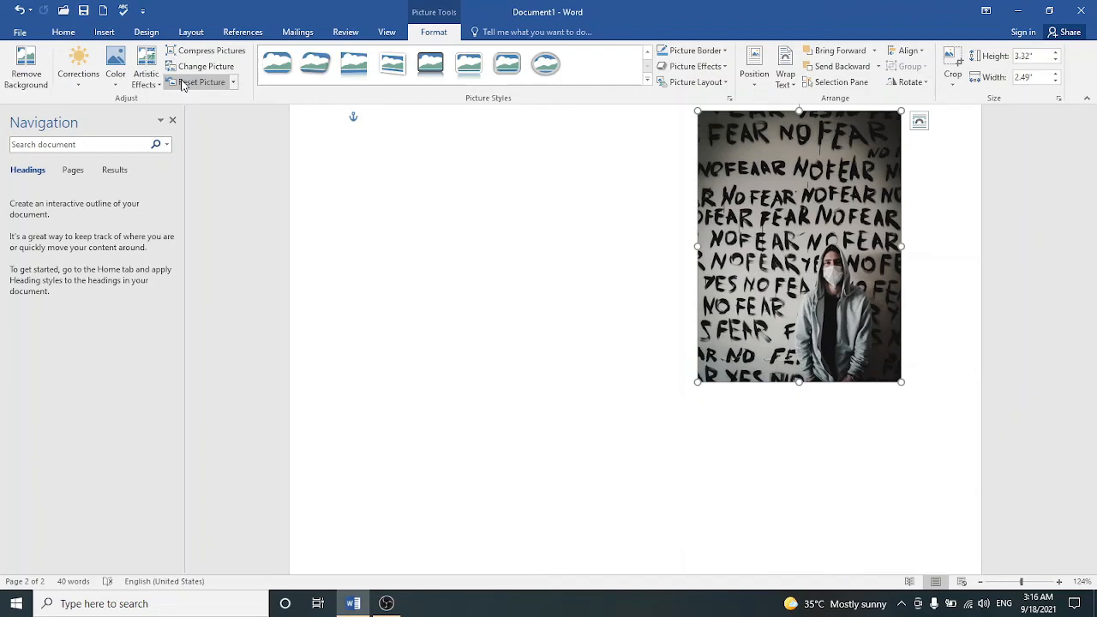
pyautogui.hotkey('ctrl', 'z')
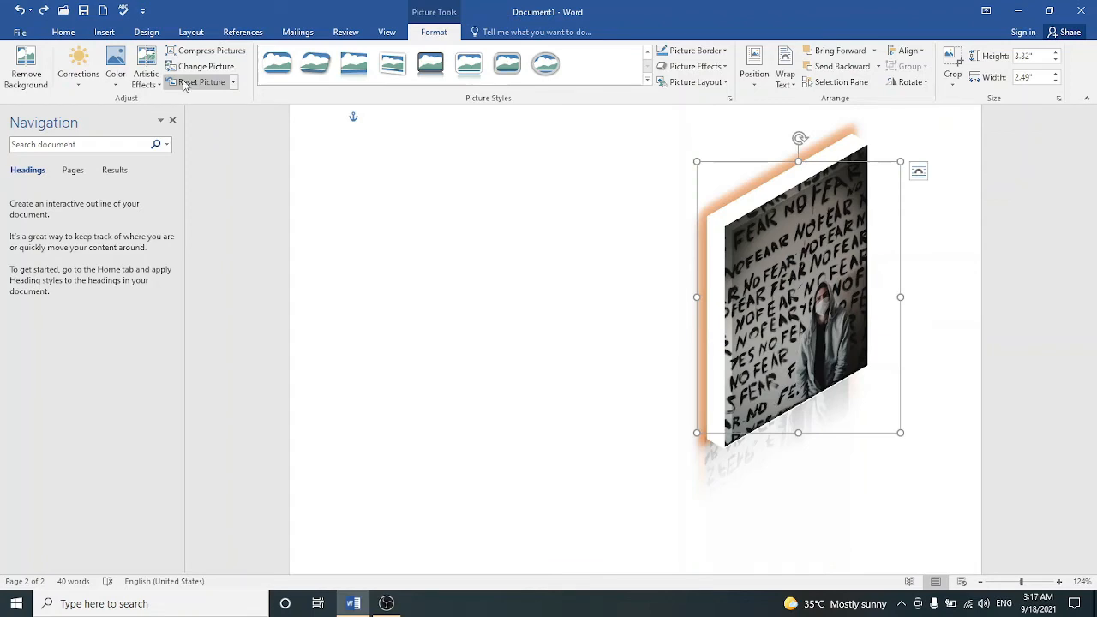
pyautogui.click(231, 82)
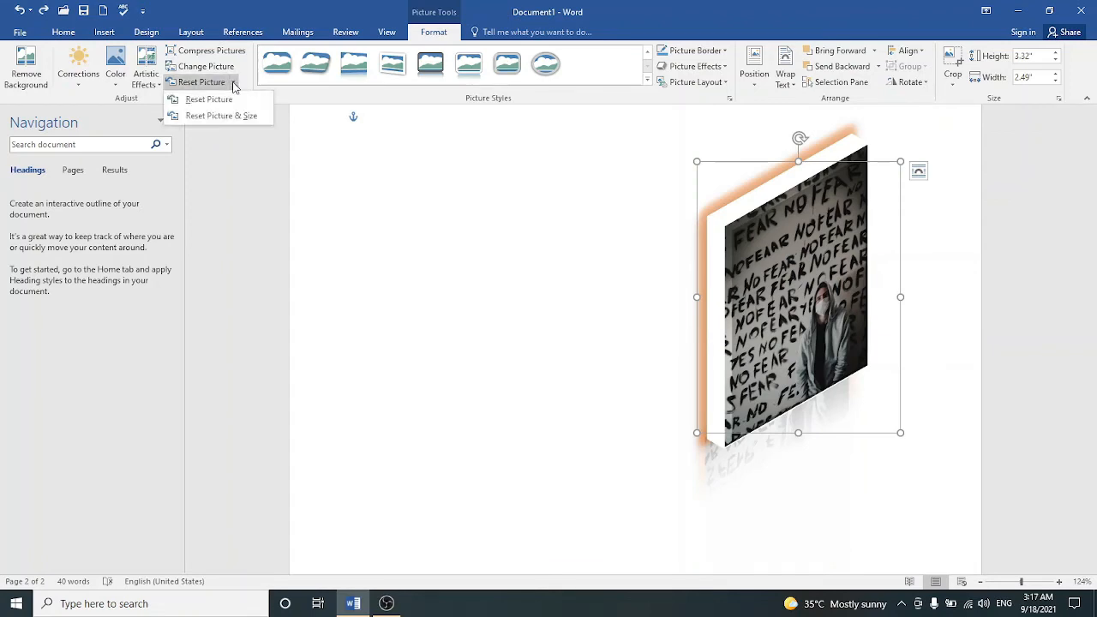
pyautogui.click(220, 116)
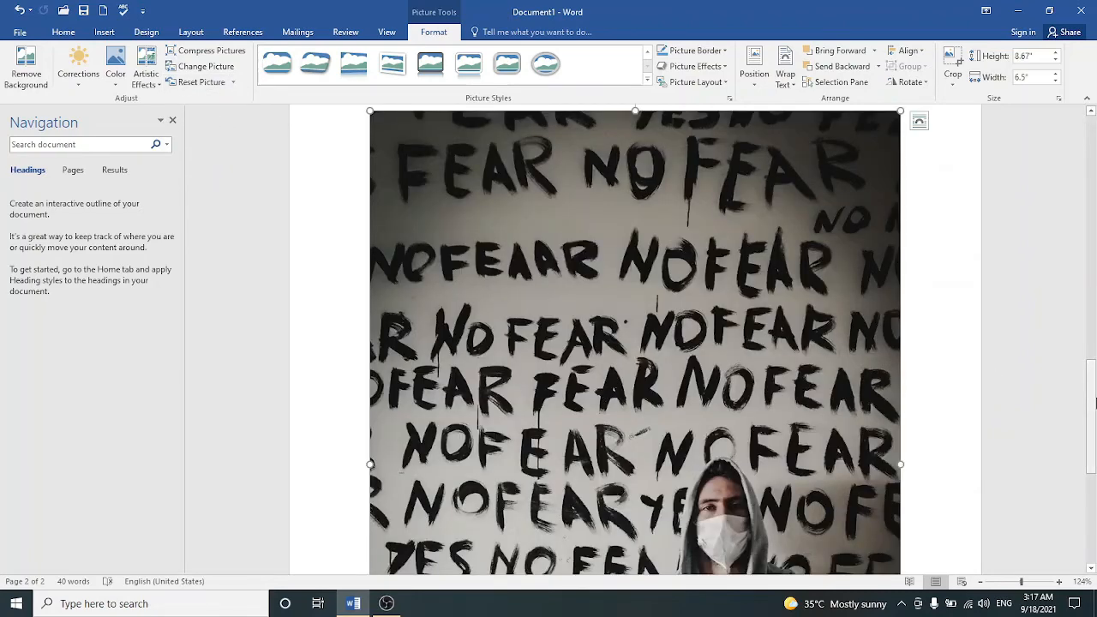
pyautogui.moveTo(1095, 399)
pyautogui.mouseDown()
pyautogui.moveTo(1095, 442)
pyautogui.moveTo(1095, 397)
pyautogui.mouseUp()
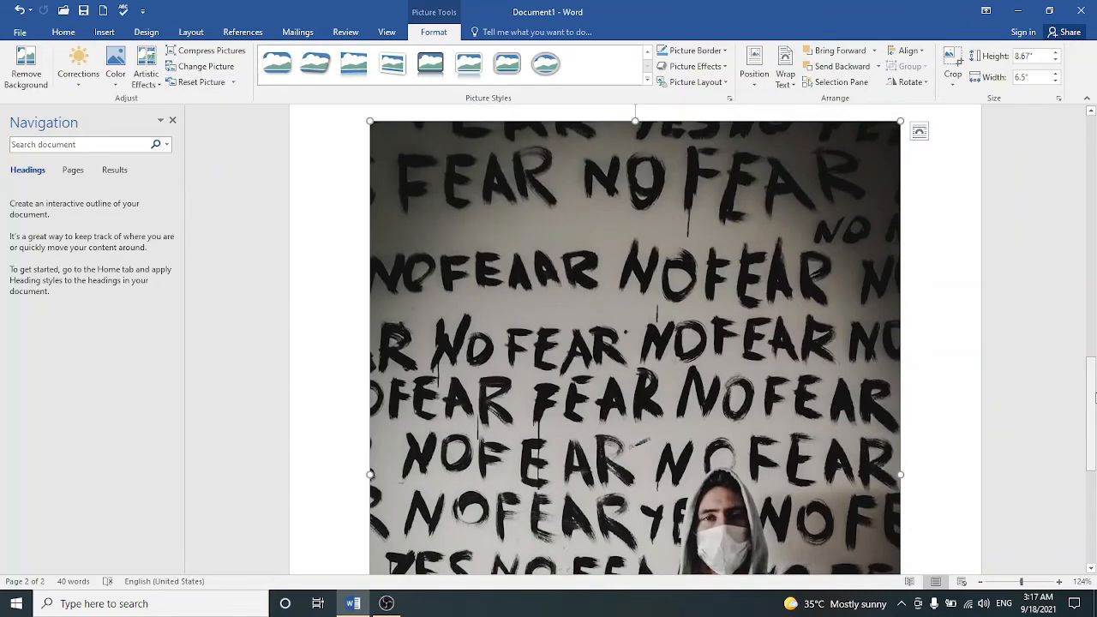
pyautogui.hotkey('ctrl', 'z')
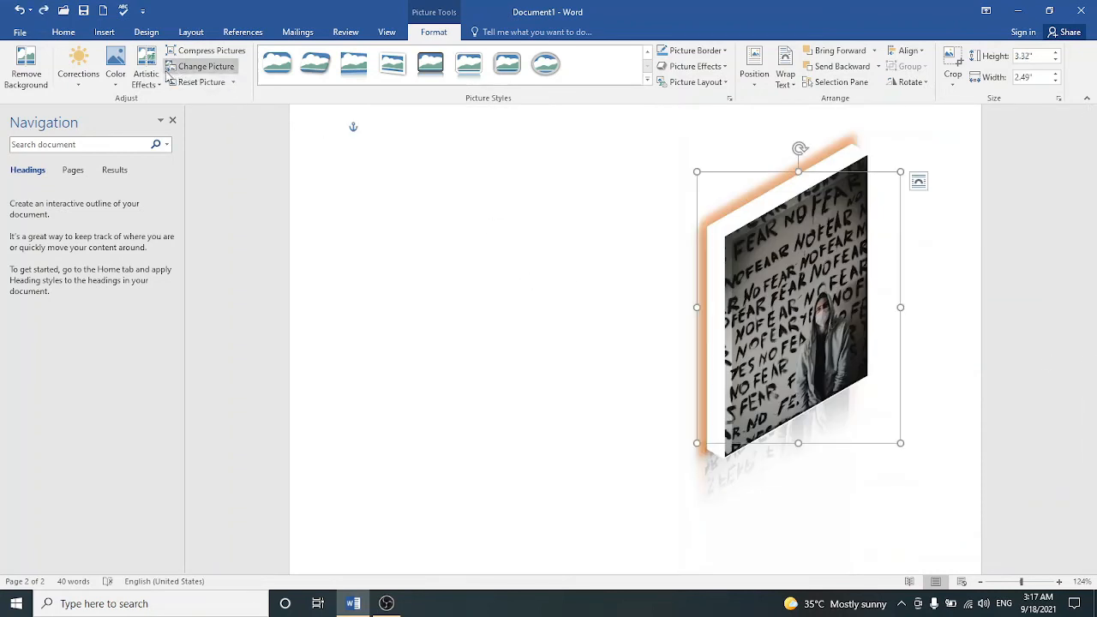
# Step: Deselect the picture and insert the picture bg from the Ms office course folder on the second page
pyautogui.click(929, 408)
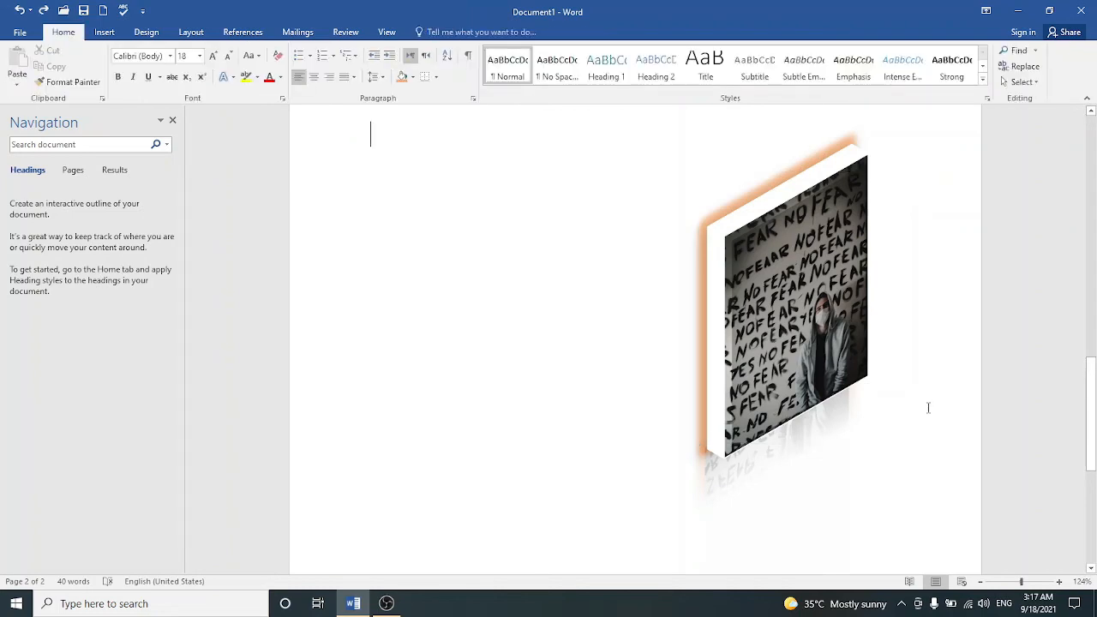
pyautogui.moveTo(1091, 427); pyautogui.dragTo(1094, 473)
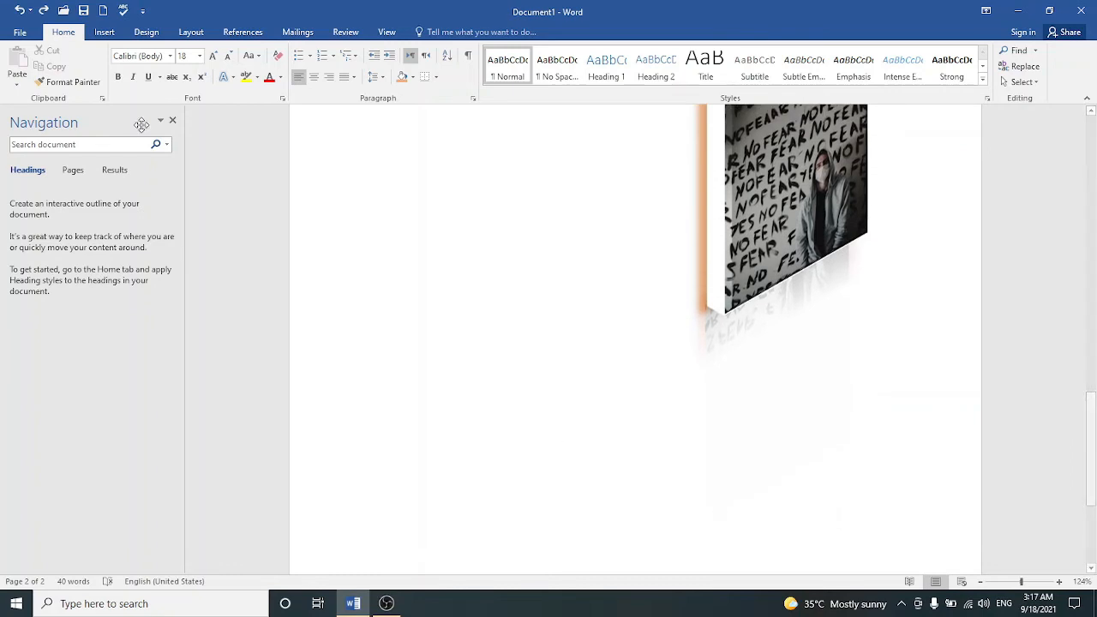
pyautogui.click(104, 34)
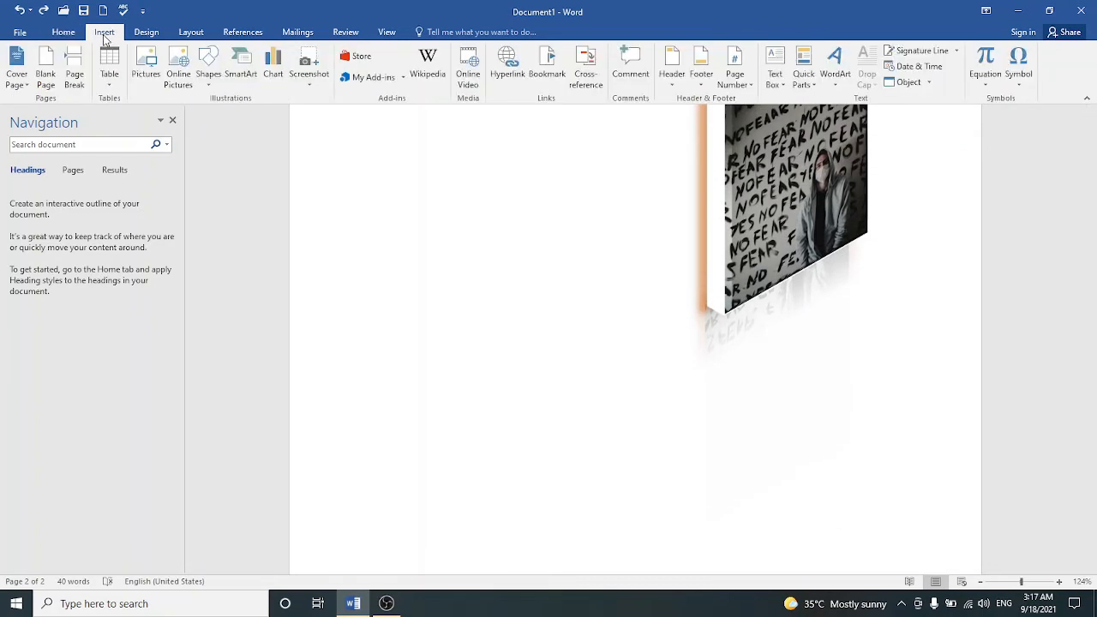
pyautogui.click(140, 63)
pyautogui.click(145, 120)
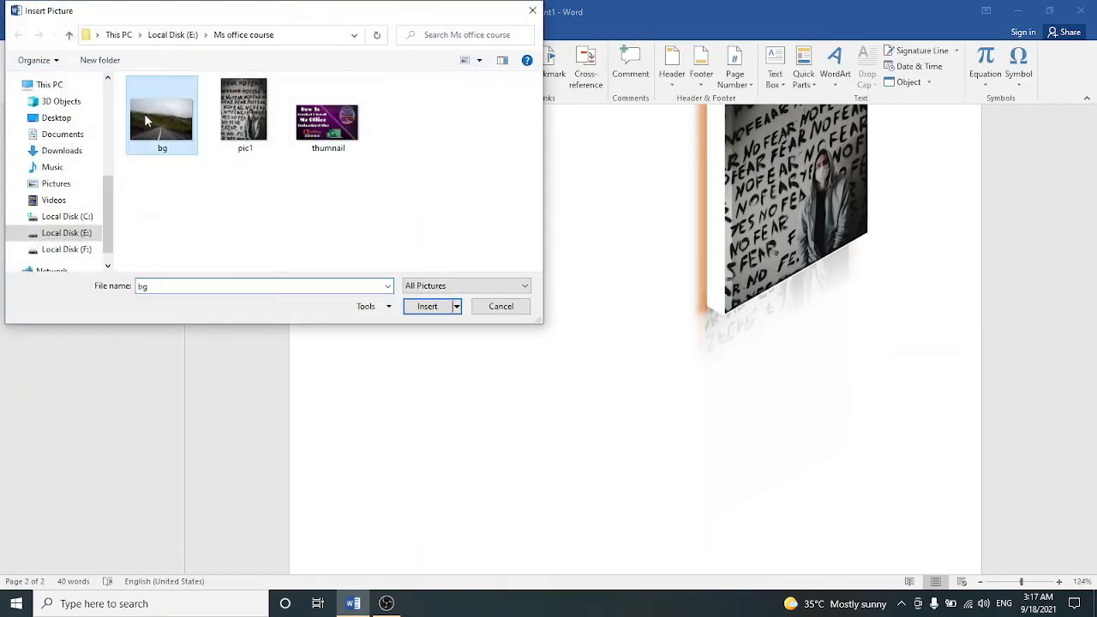
pyautogui.click(421, 312)
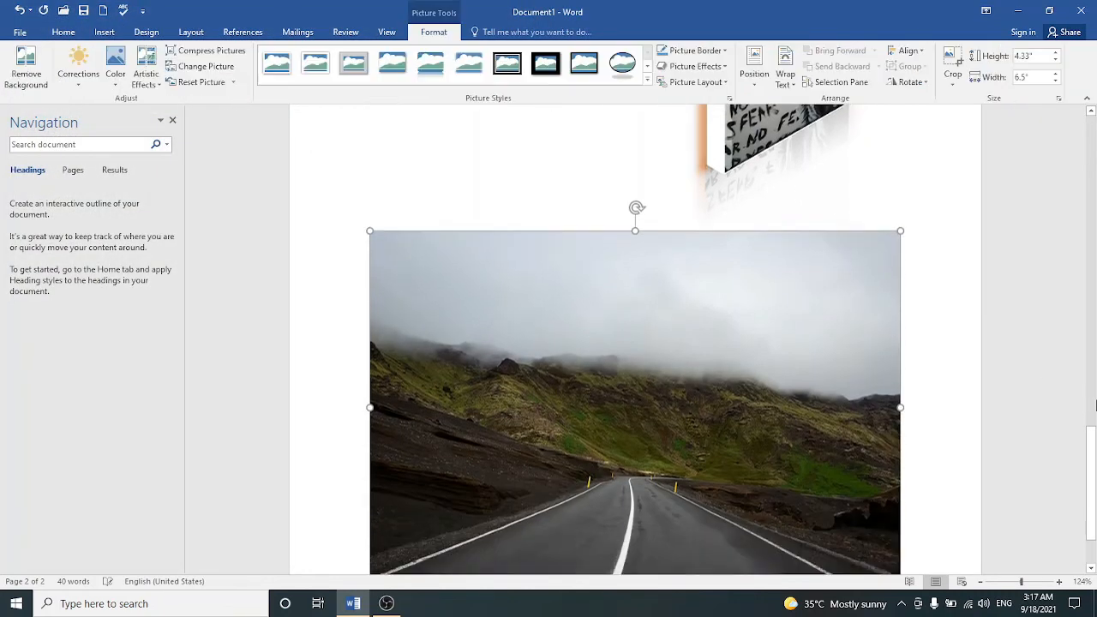
# Step: Set the road picture's text wrapping to Square and shift the picture slightly on the second page
pyautogui.moveTo(1095, 465); pyautogui.dragTo(1095, 480)
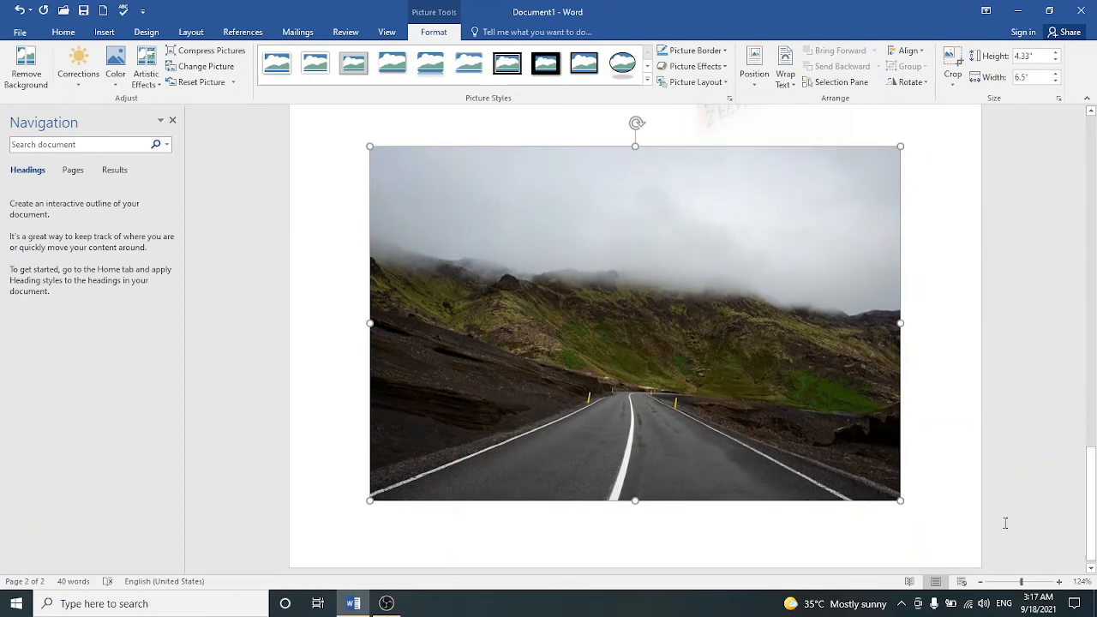
pyautogui.click(1033, 583)
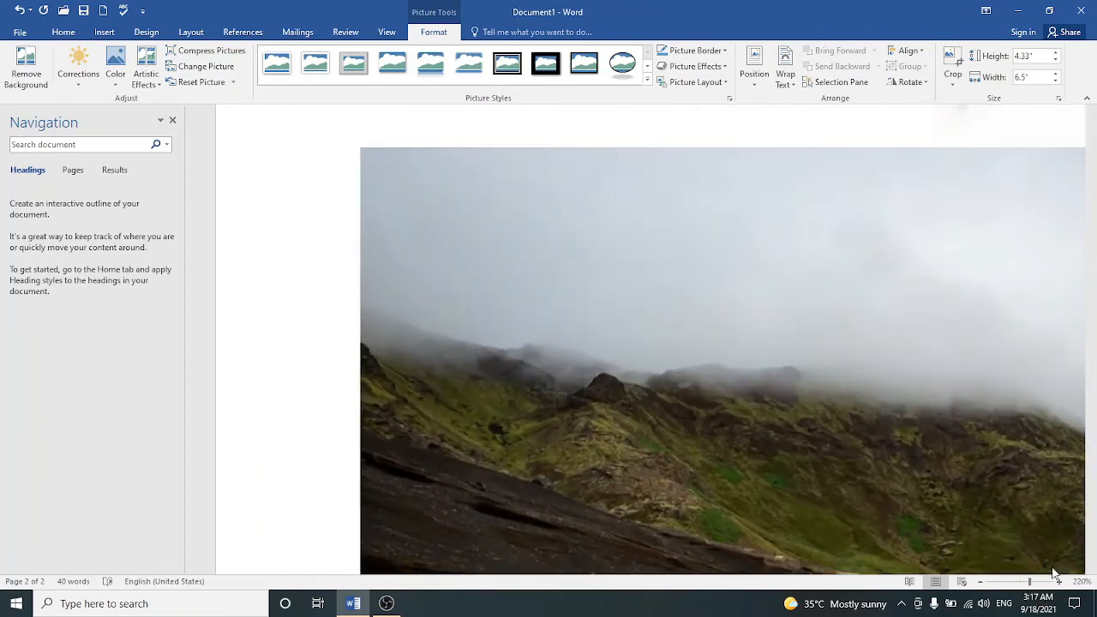
pyautogui.moveTo(1036, 582); pyautogui.dragTo(1025, 585)
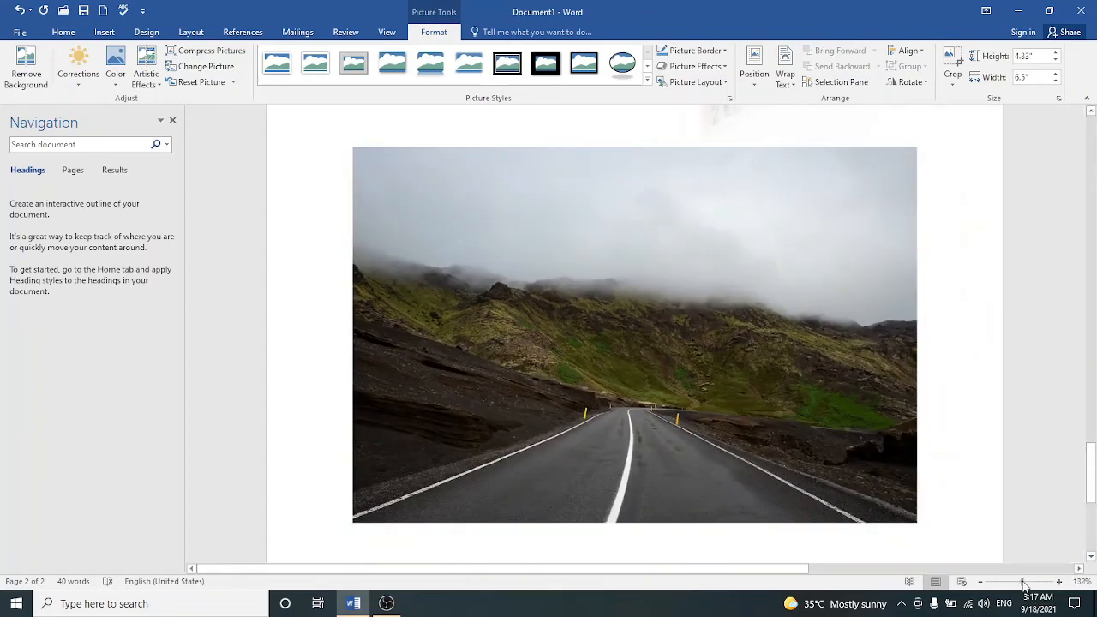
pyautogui.click(794, 416)
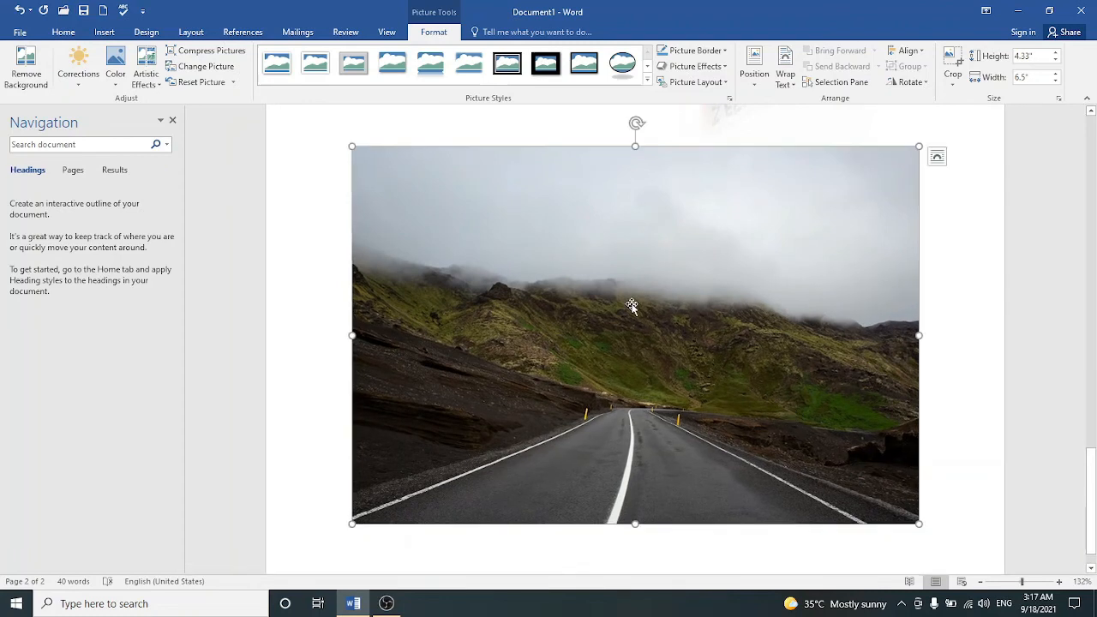
pyautogui.click(788, 73)
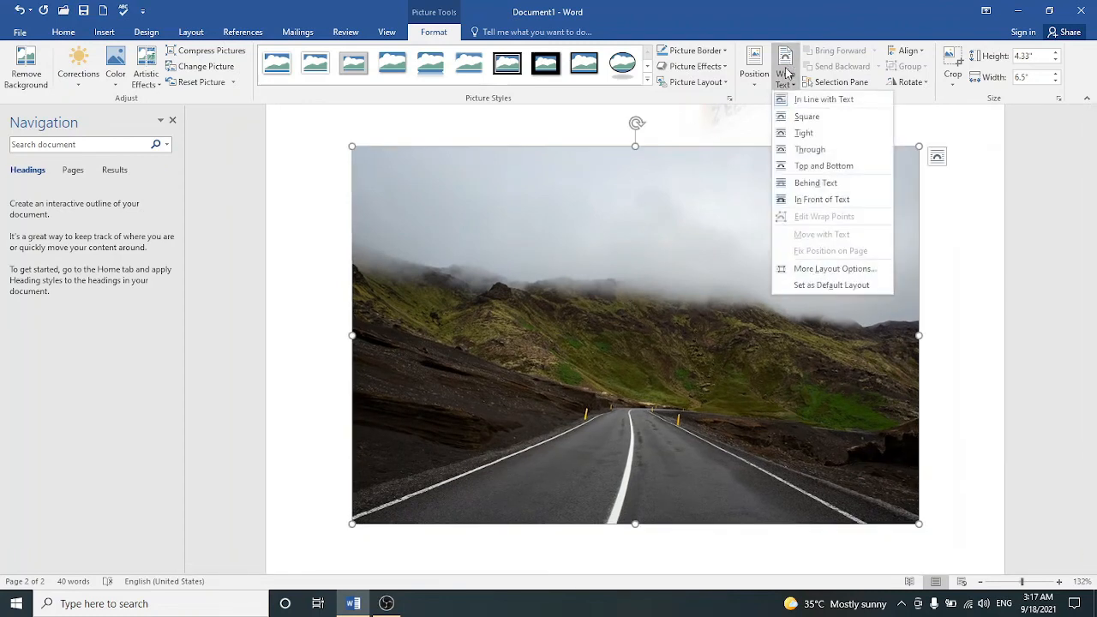
pyautogui.click(793, 118)
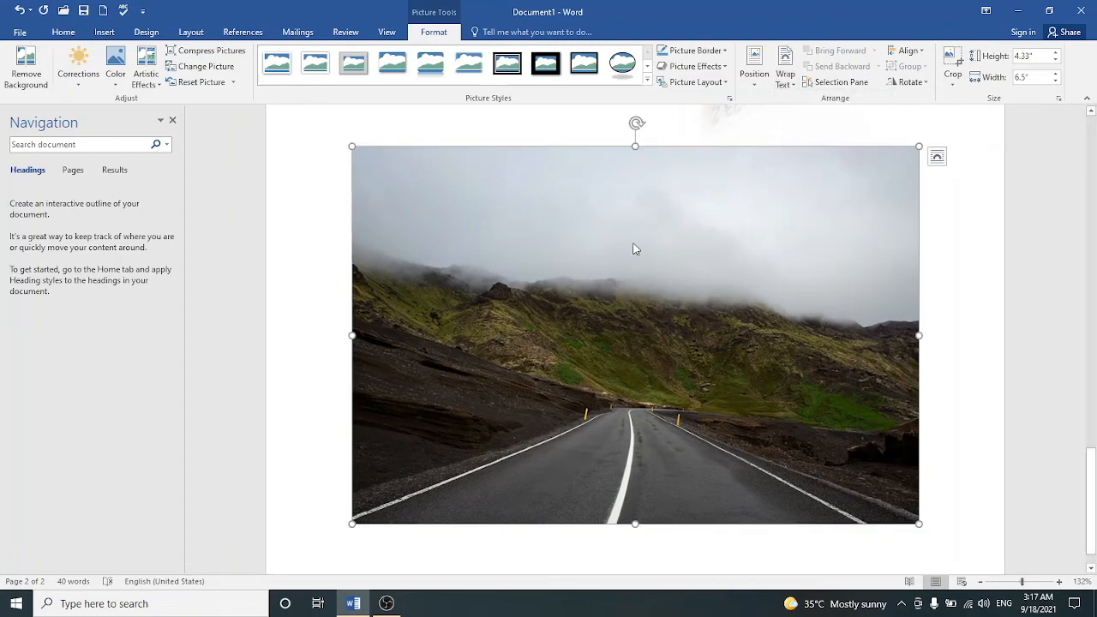
pyautogui.moveTo(634, 245); pyautogui.dragTo(592, 252)
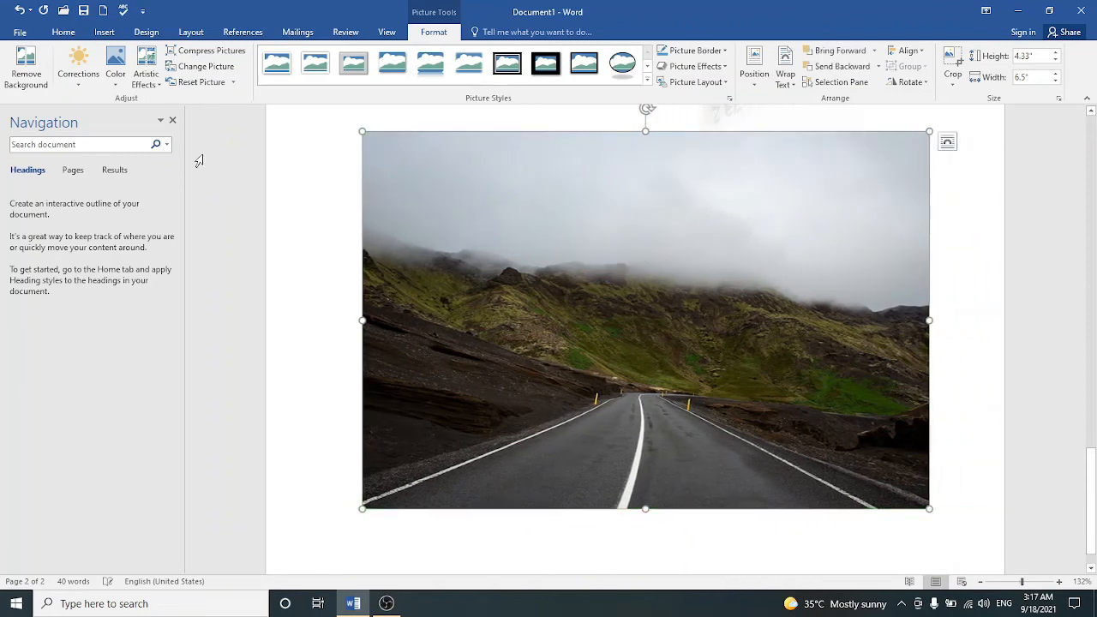
# Step: Try the second Color Tone preset on the road picture, and replace it with the last Color Tone and last Color Saturation presets
pyautogui.click(116, 68)
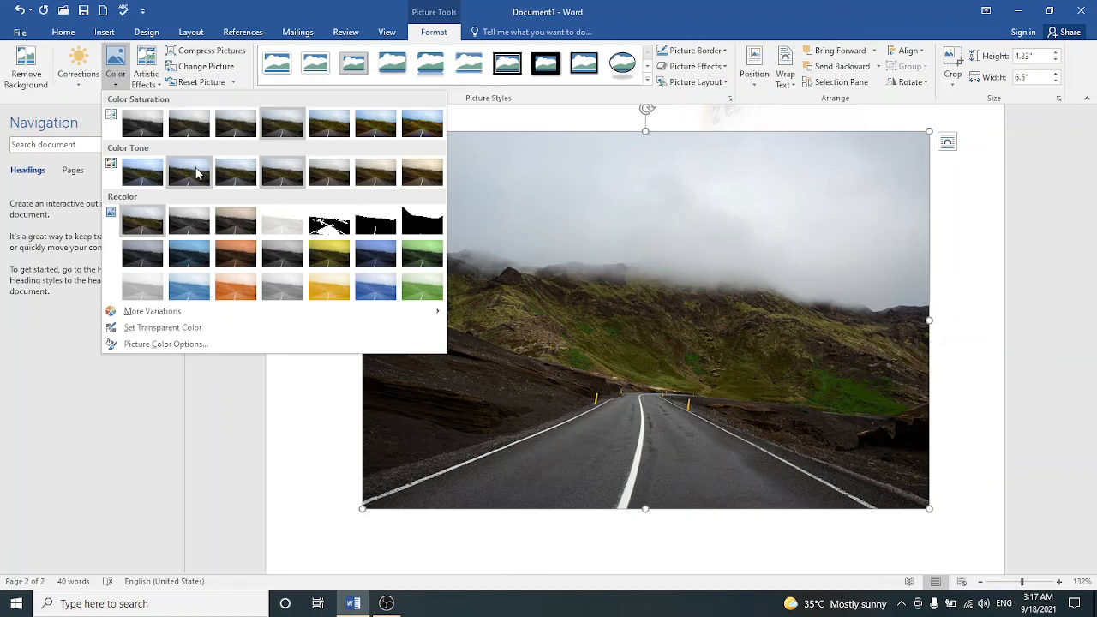
pyautogui.click(194, 174)
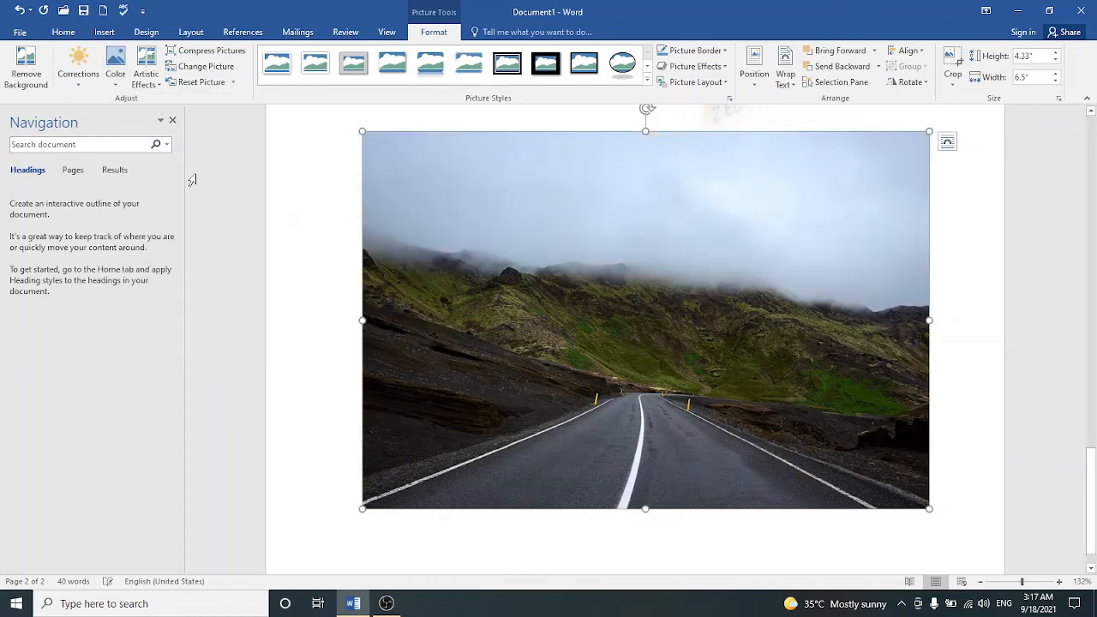
pyautogui.click(116, 70)
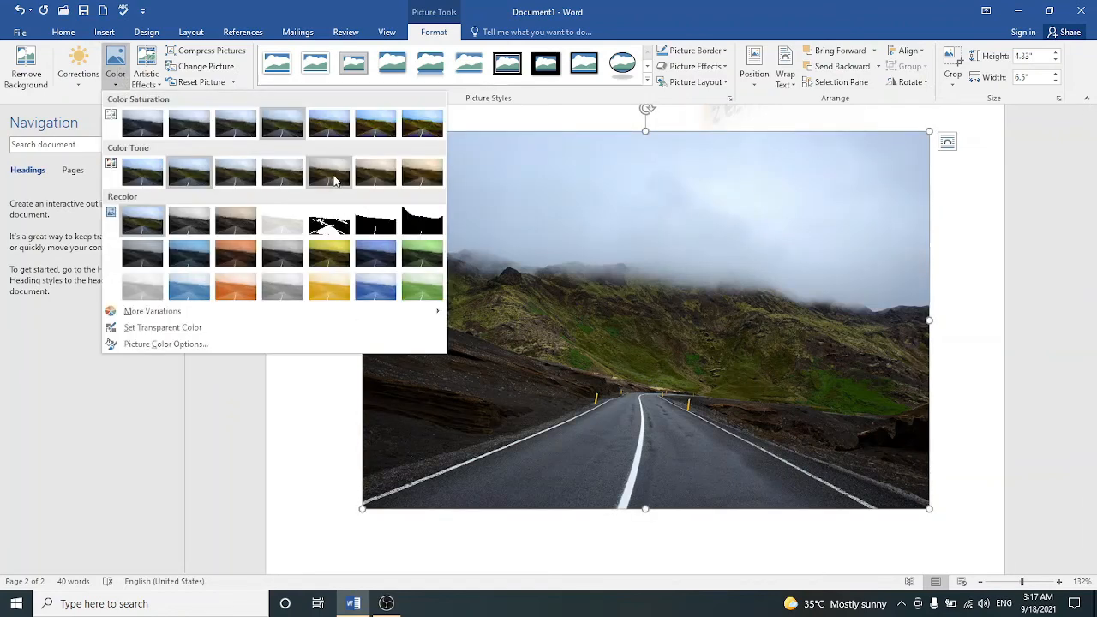
pyautogui.click(424, 178)
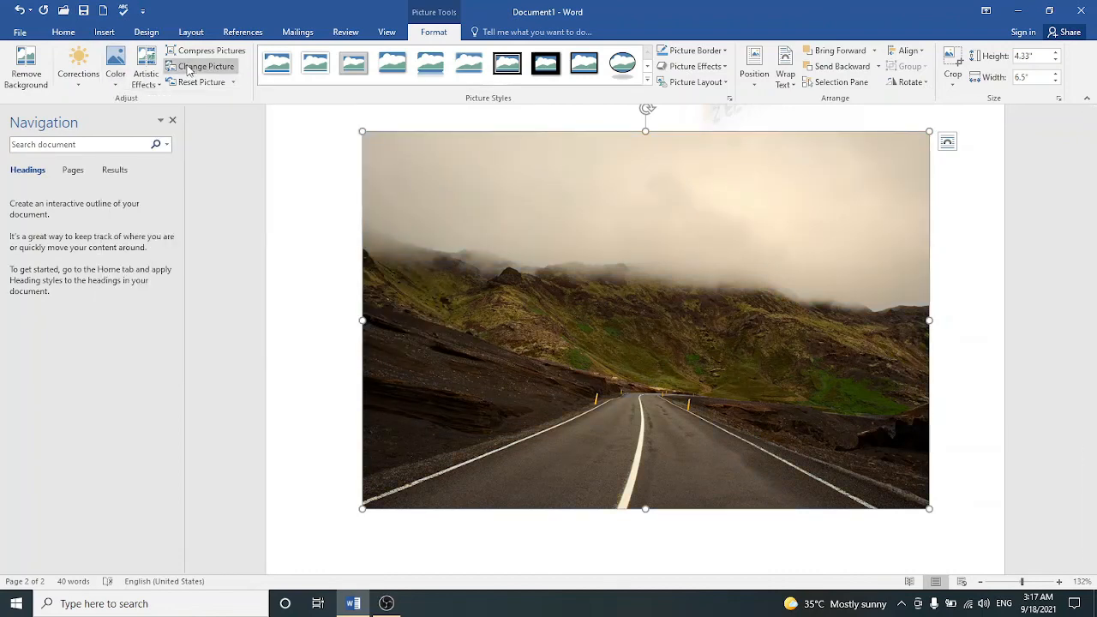
pyautogui.click(115, 67)
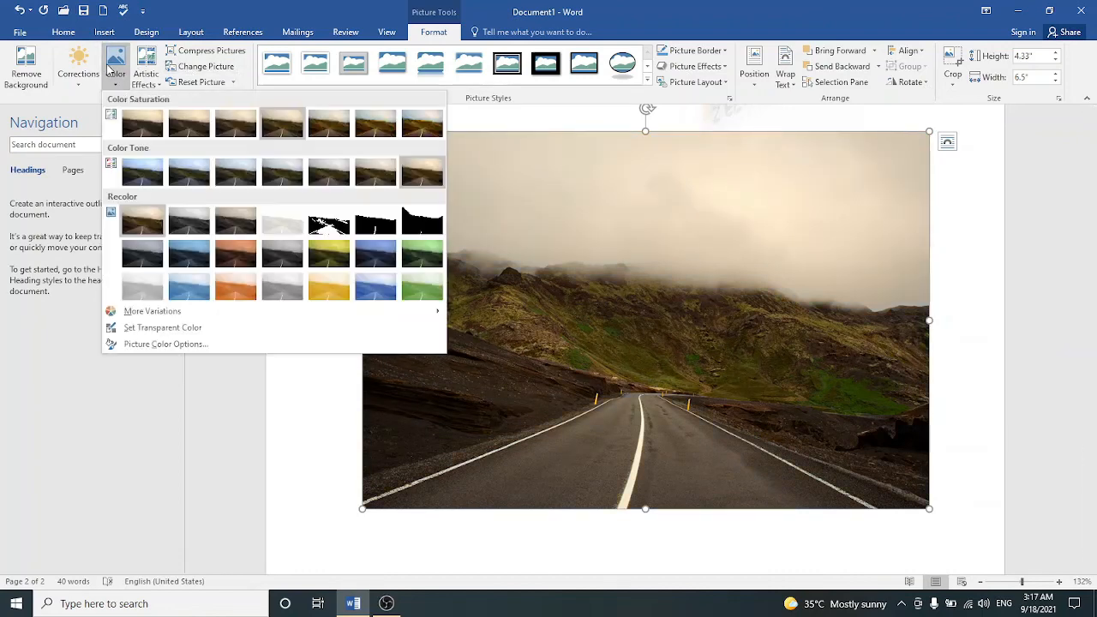
pyautogui.click(432, 132)
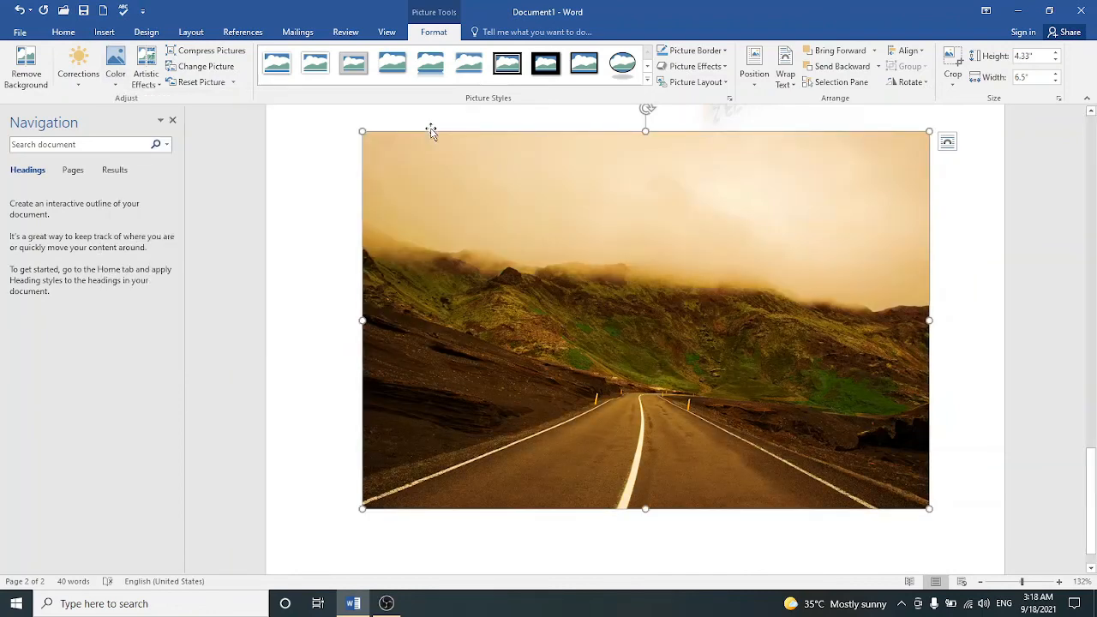
# Step: Try the Glow Edges, Light Screen and Blur artistic effects one after another on the road picture
pyautogui.click(146, 76)
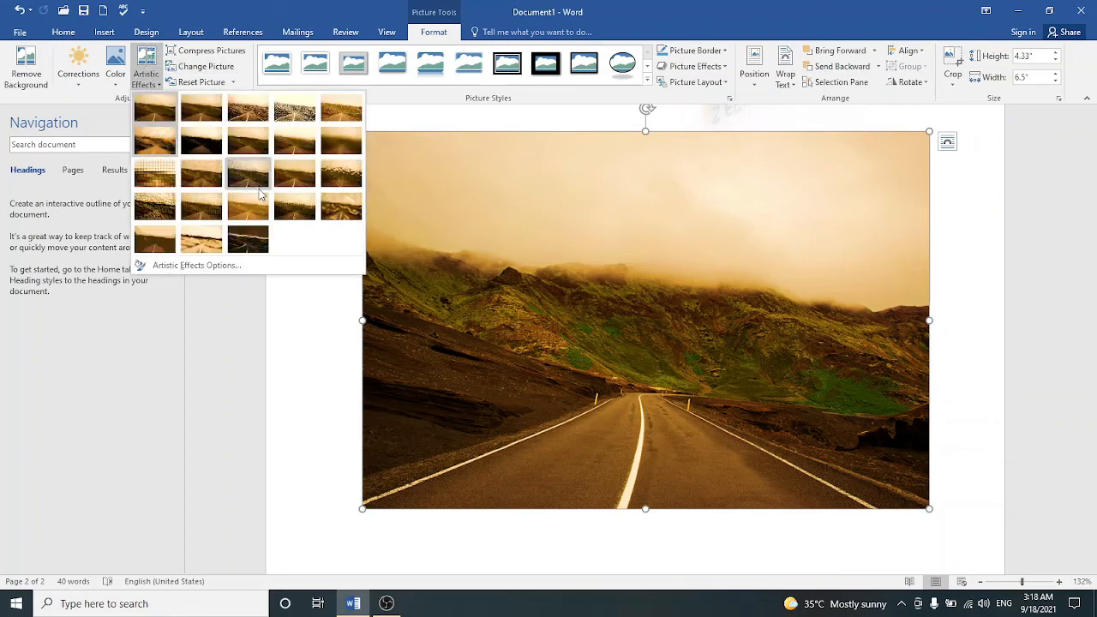
pyautogui.click(238, 240)
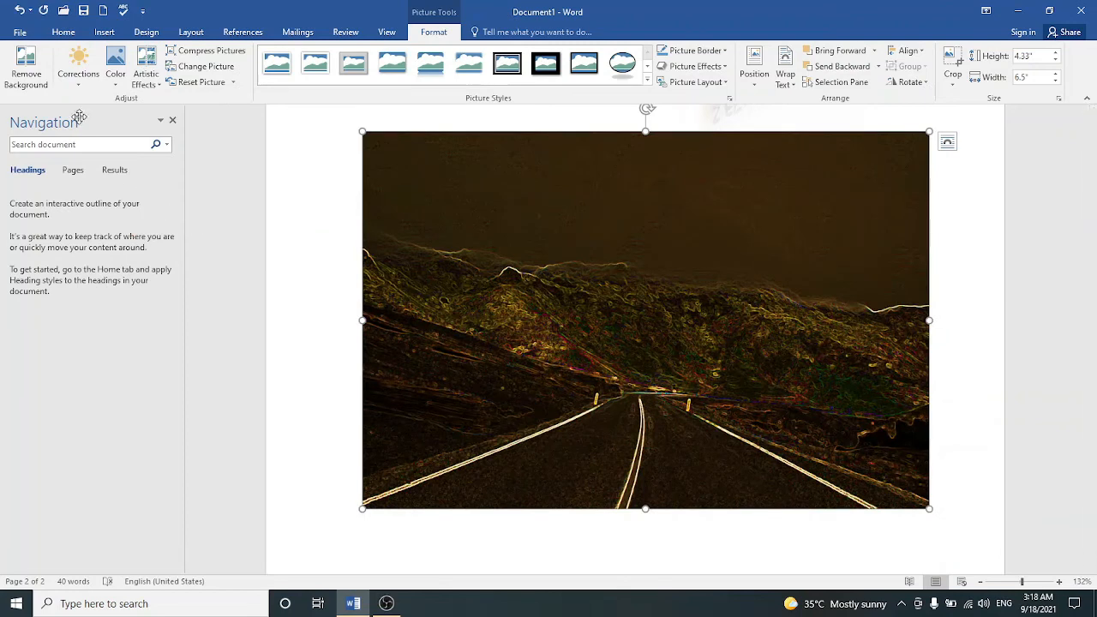
pyautogui.click(149, 84)
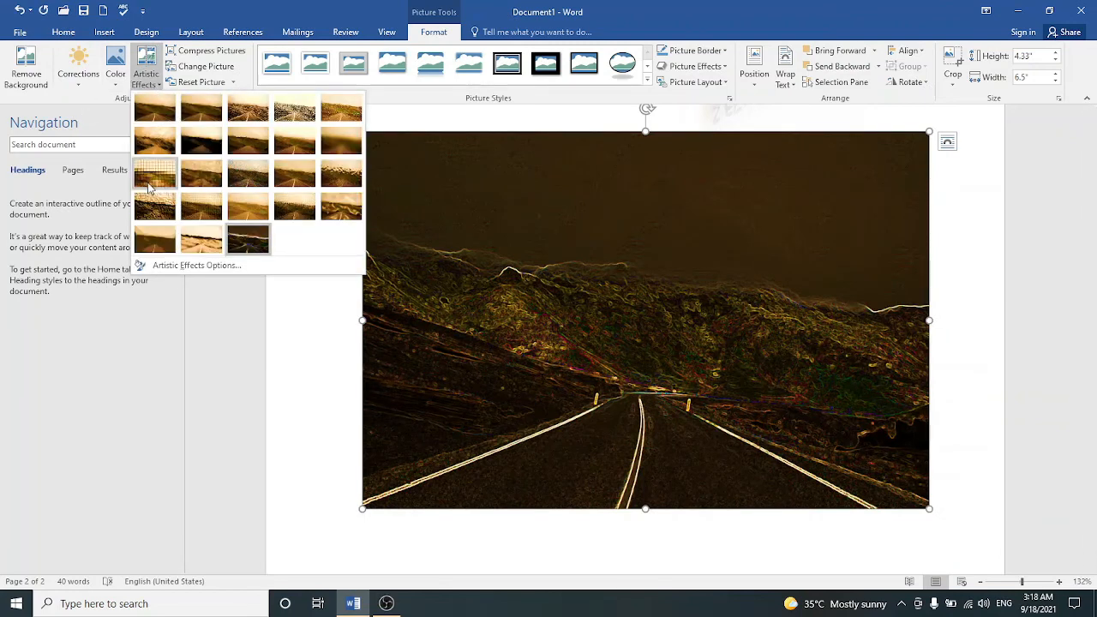
pyautogui.click(149, 183)
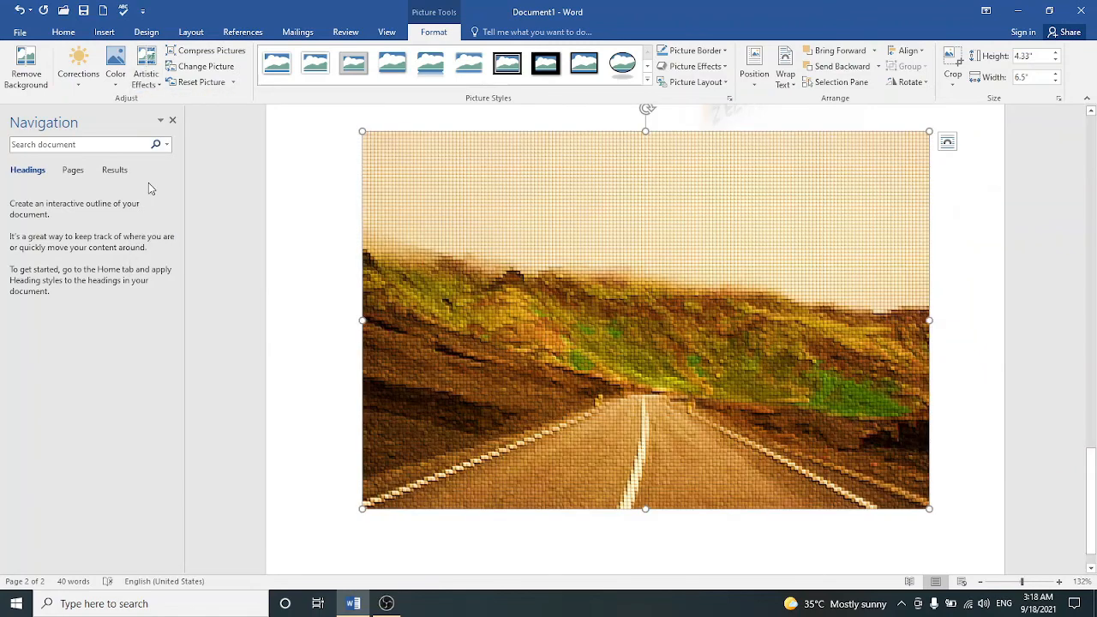
pyautogui.click(155, 87)
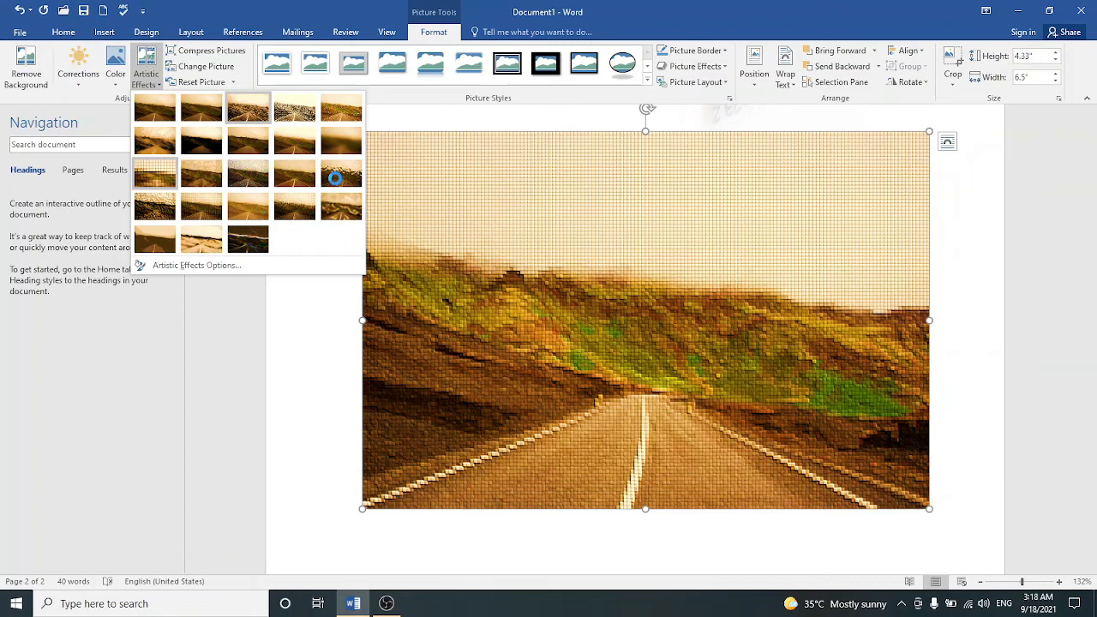
pyautogui.click(342, 145)
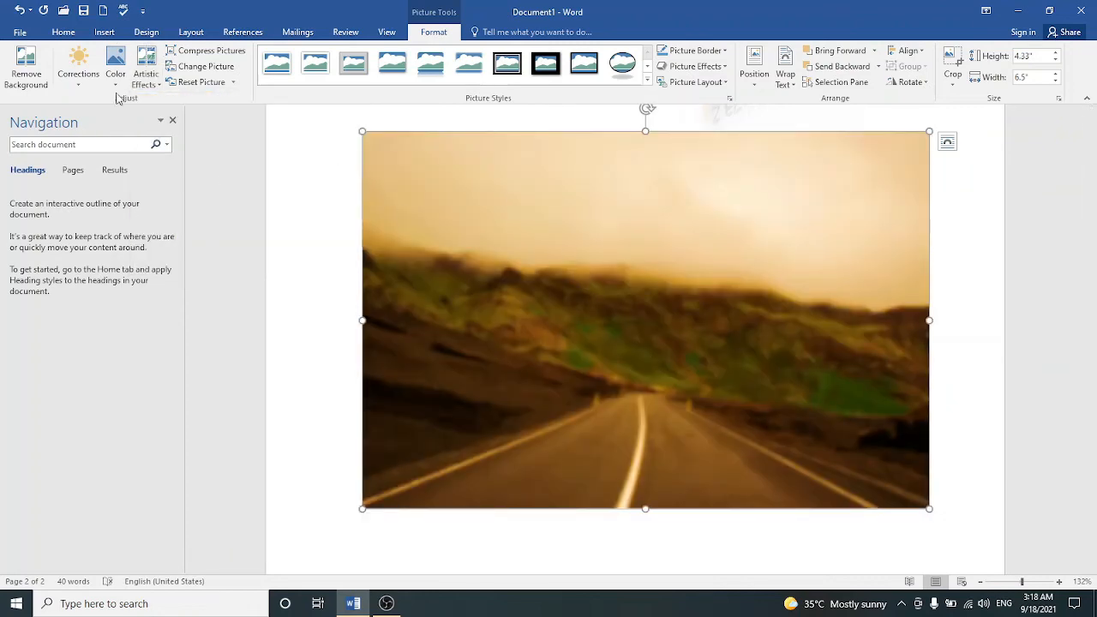
# Step: Remove the artistic effect from the road picture by choosing None
pyautogui.click(79, 77)
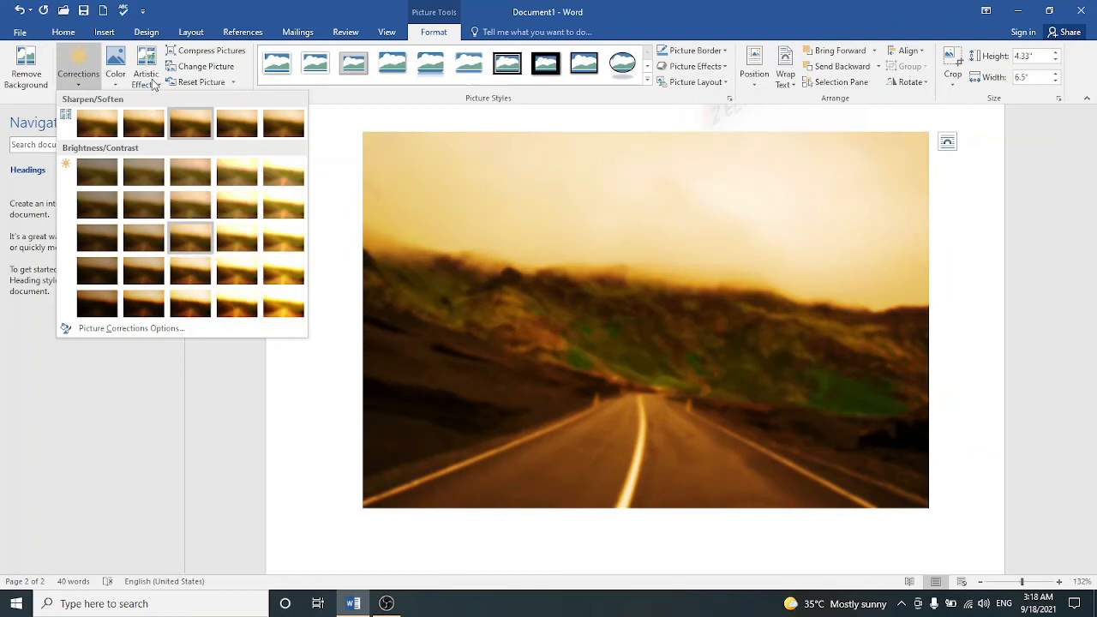
pyautogui.click(152, 82)
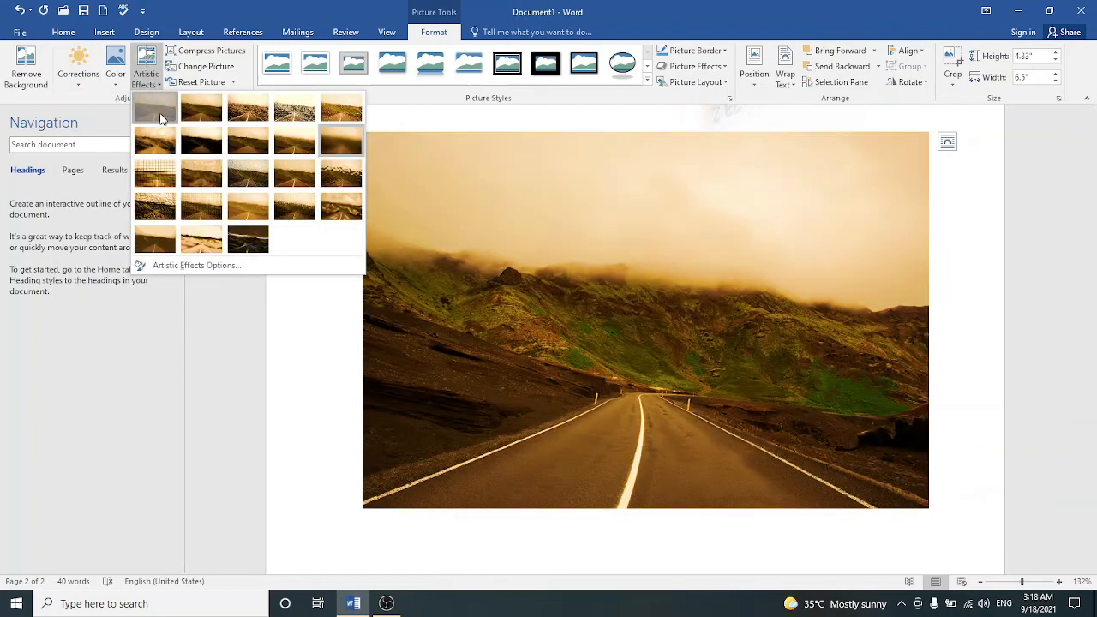
pyautogui.click(159, 118)
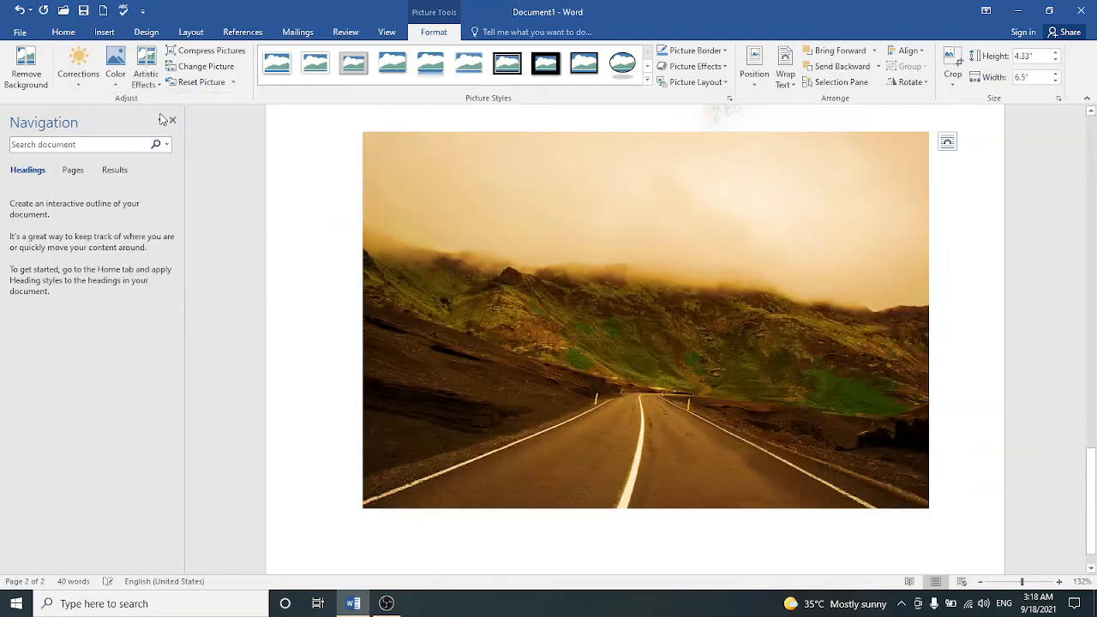
# Step: Correct the road picture to Brightness +40% Contrast 0%, and compress only this picture at document resolution with cropped areas deleted
pyautogui.click(79, 76)
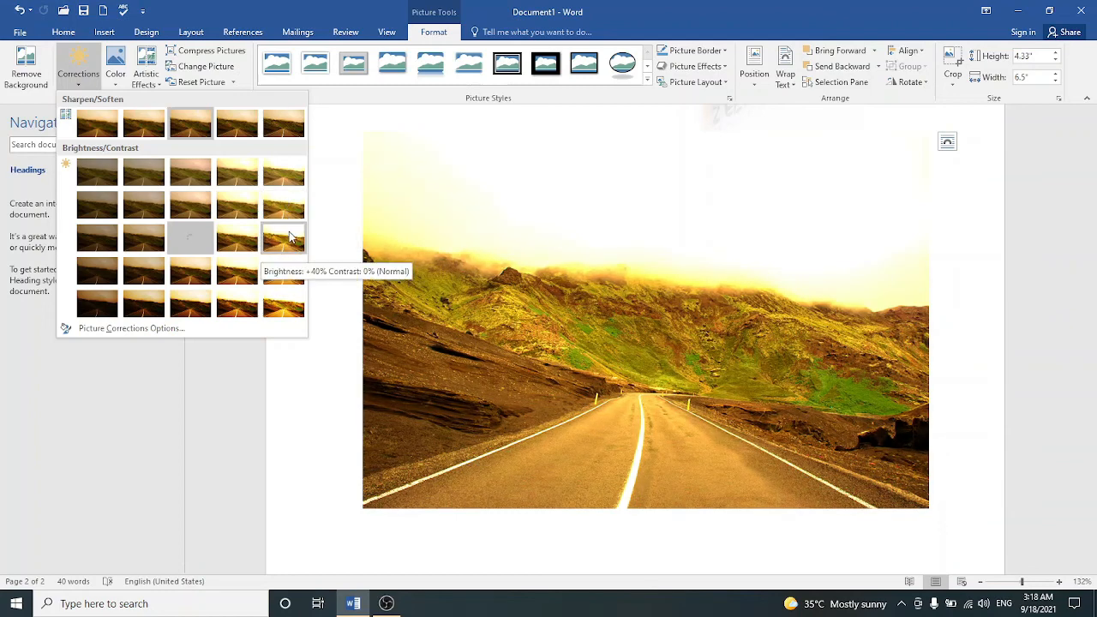
pyautogui.click(290, 238)
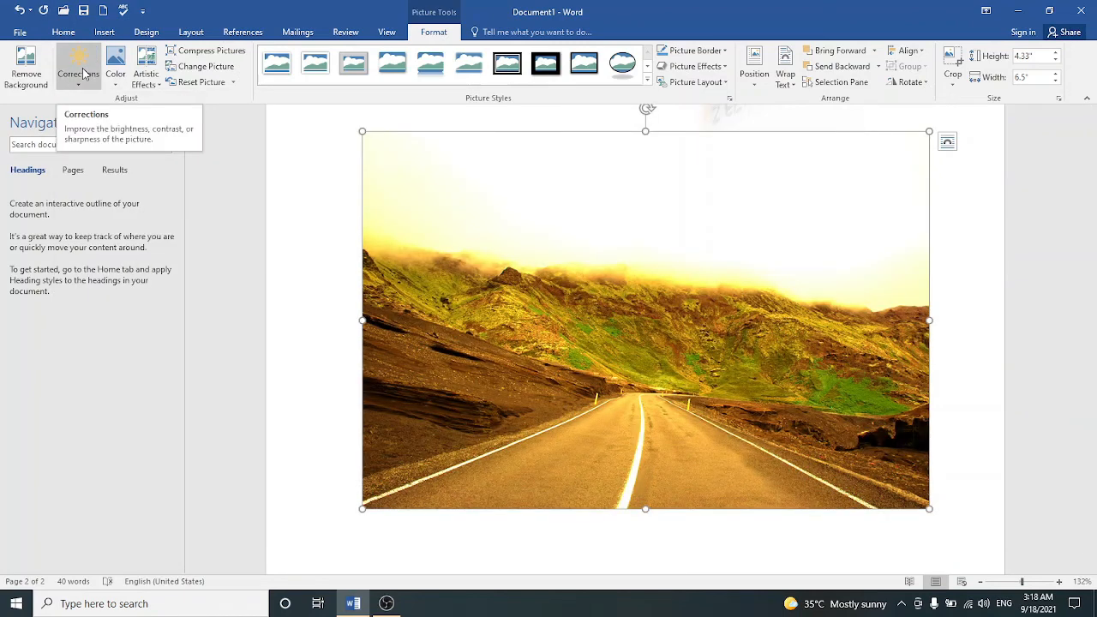
pyautogui.click(186, 56)
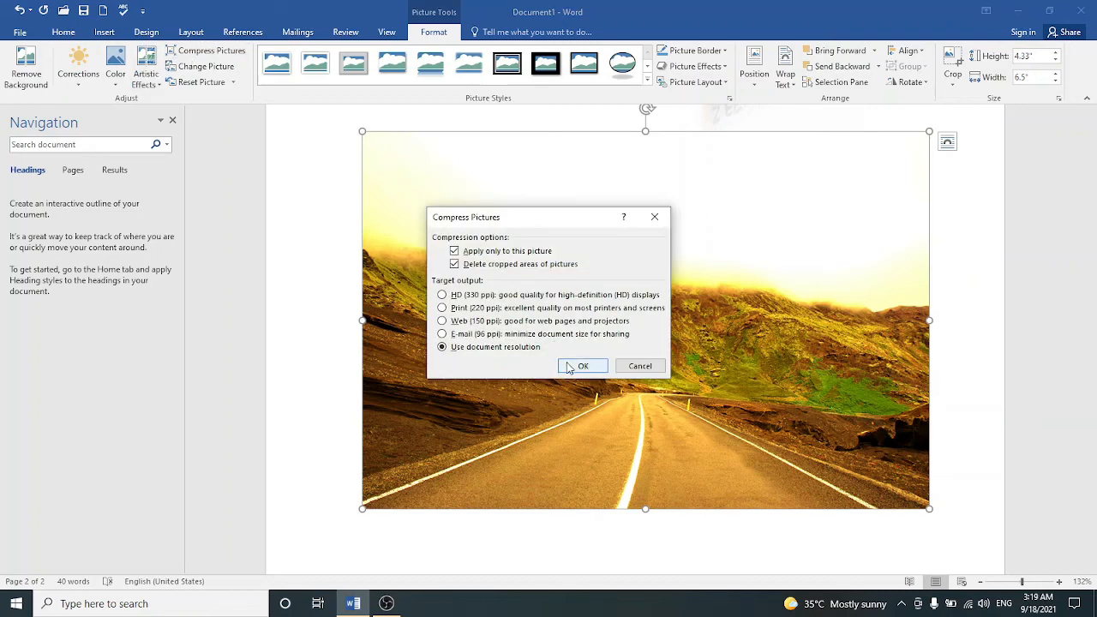
pyautogui.click(568, 367)
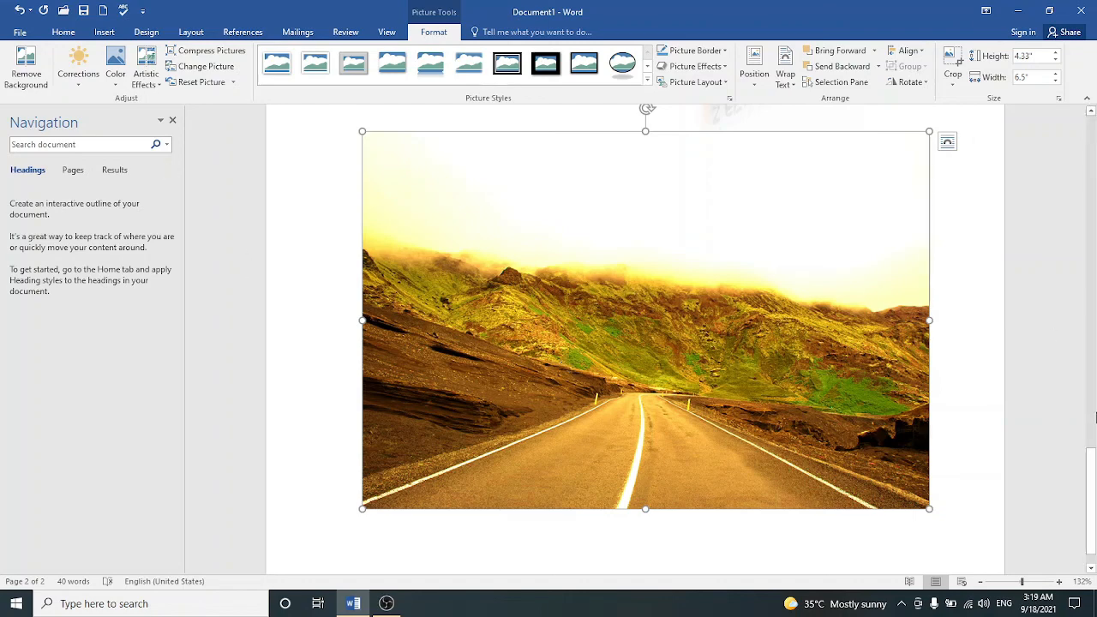
pyautogui.moveTo(1093, 498); pyautogui.dragTo(1082, 229)
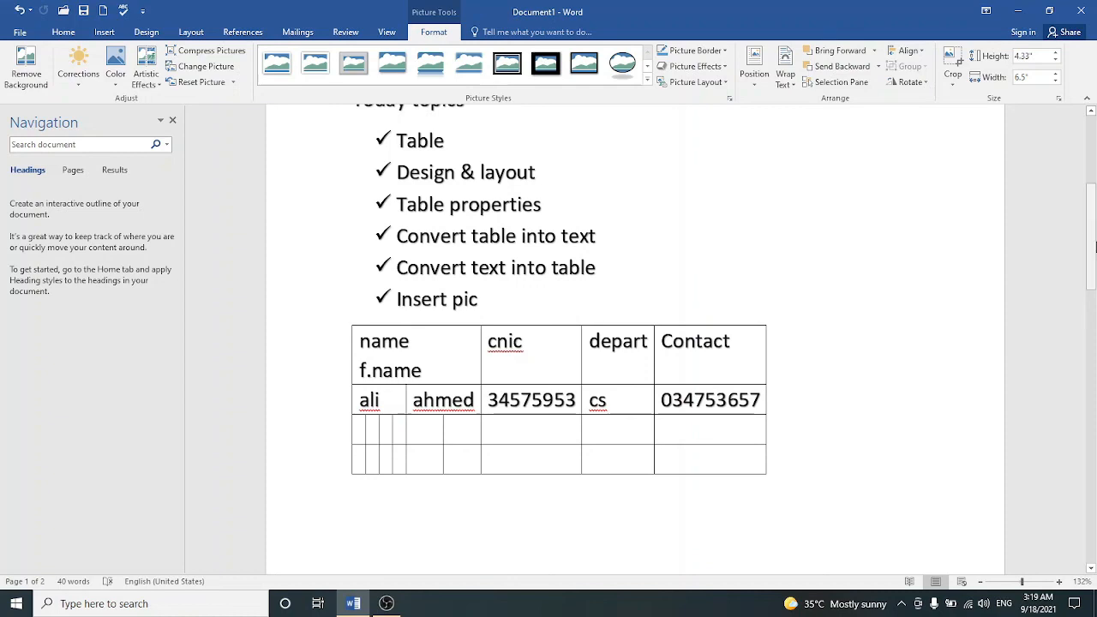
pyautogui.moveTo(1095, 247); pyautogui.dragTo(1095, 536)
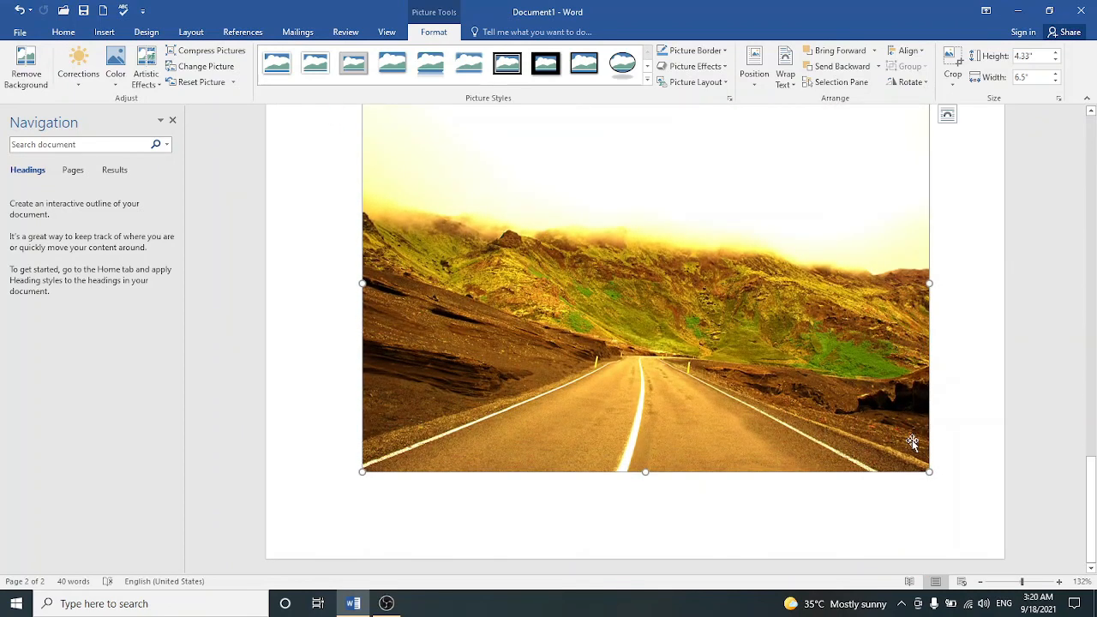
pyautogui.moveTo(1092, 493); pyautogui.dragTo(1091, 295)
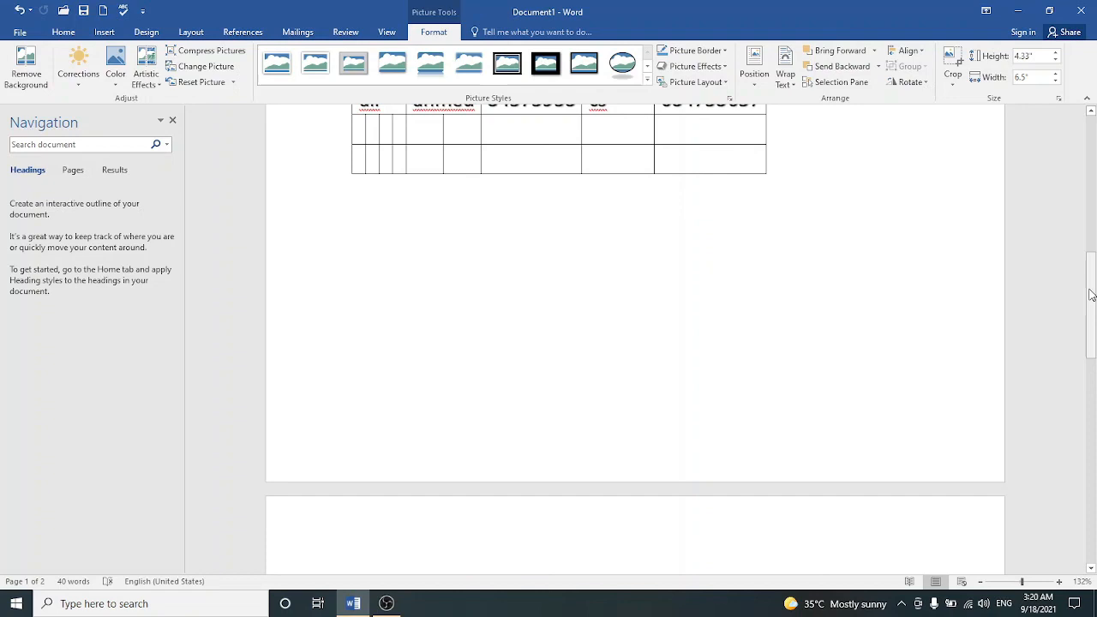
pyautogui.moveTo(1091, 295); pyautogui.dragTo(1094, 276)
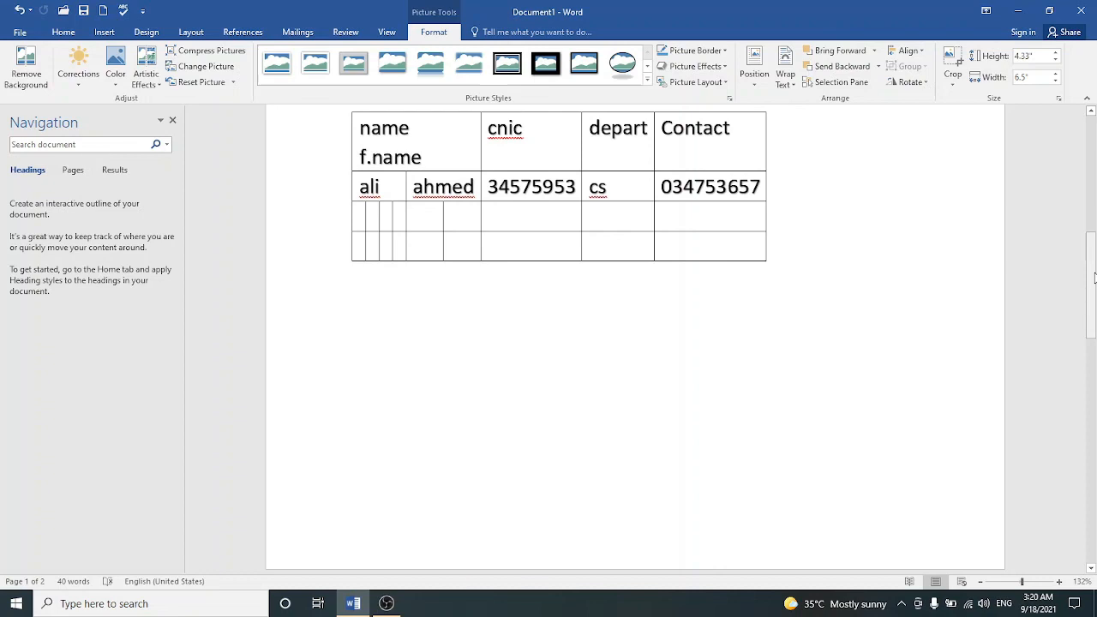
pyautogui.moveTo(1094, 277); pyautogui.dragTo(1094, 553)
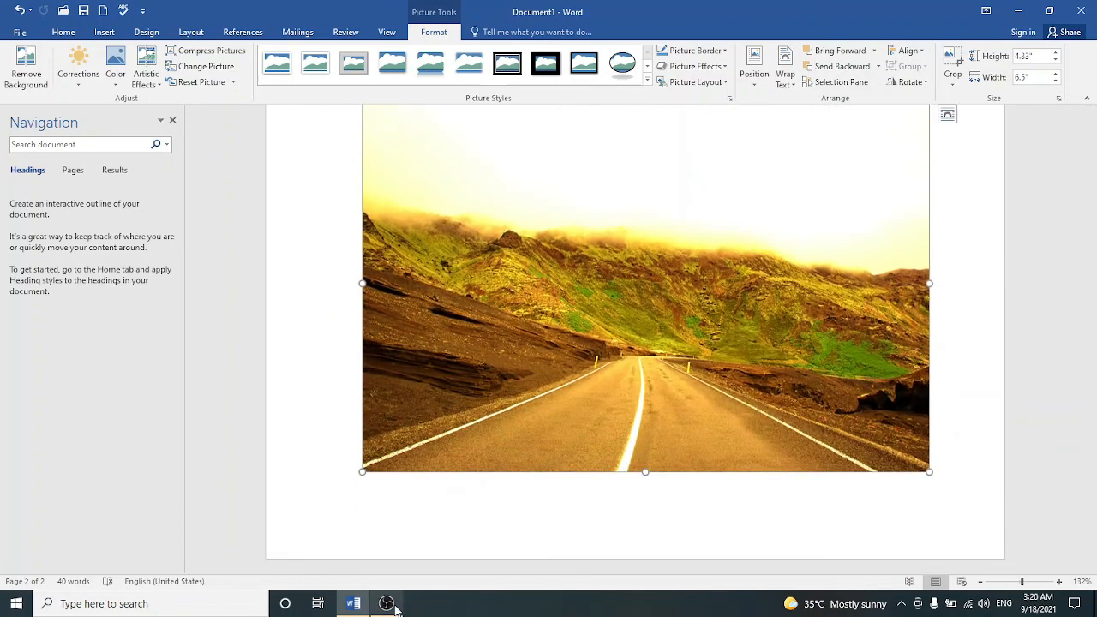
pyautogui.click(390, 550)
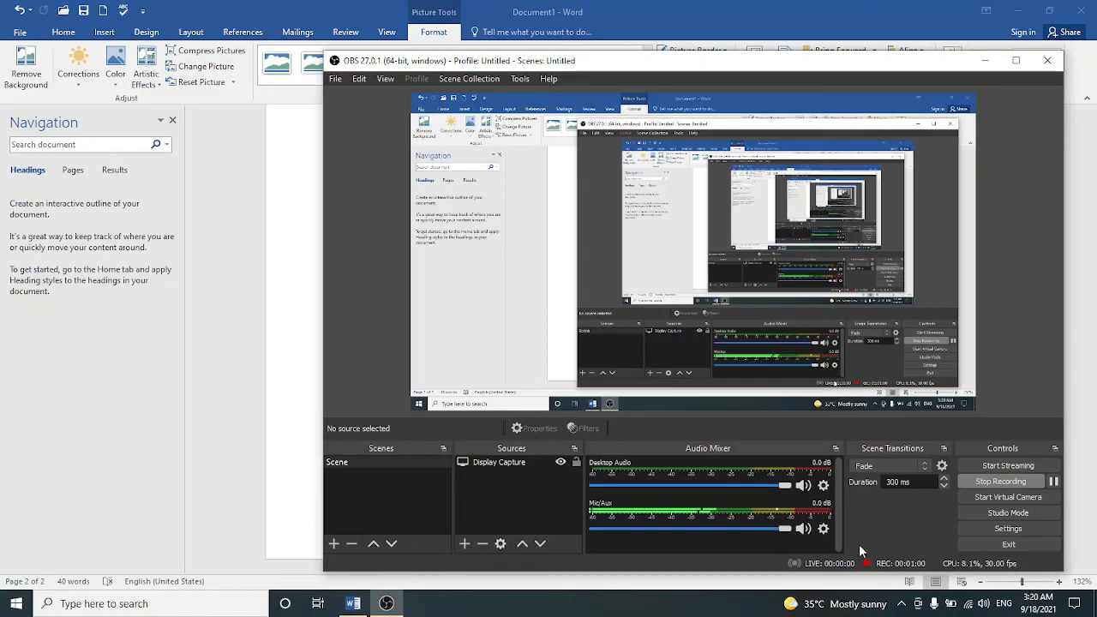